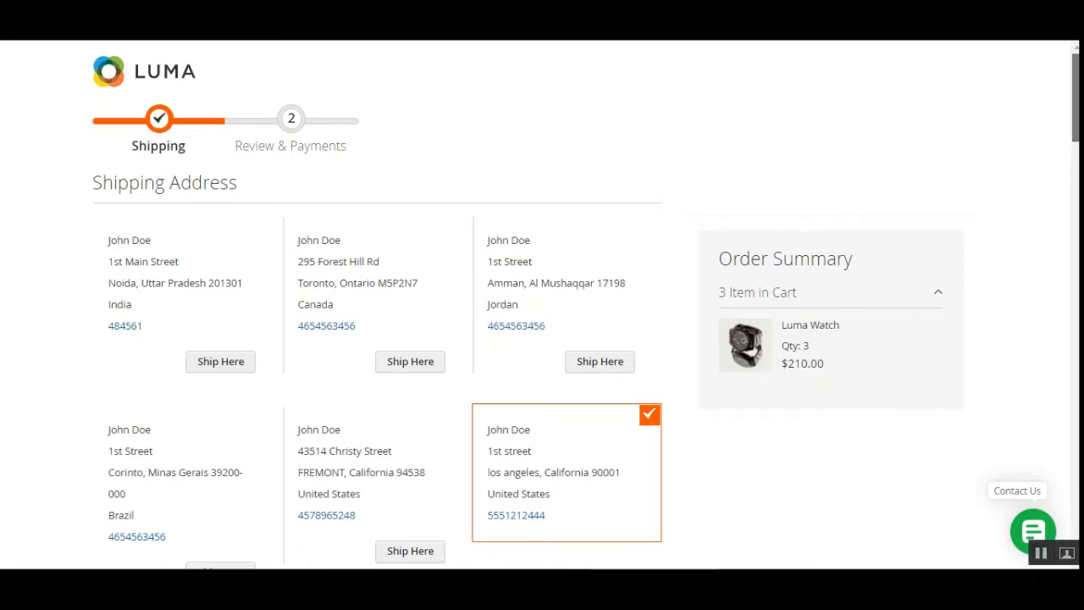
- Use Marketplace Table Rate Shipping as the order's shipping method and continue to the review and payment stage
{"action": "left_click_drag", "start_coordinate": [1075, 73], "coordinate": [1067, 363]}
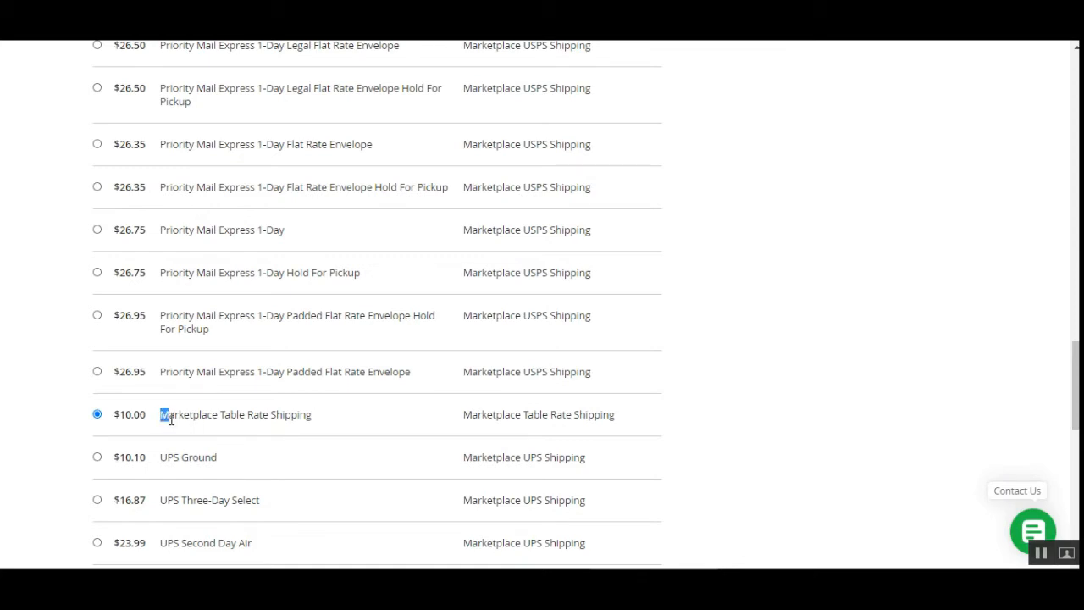
{"action": "left_click_drag", "start_coordinate": [161, 414], "coordinate": [303, 416]}
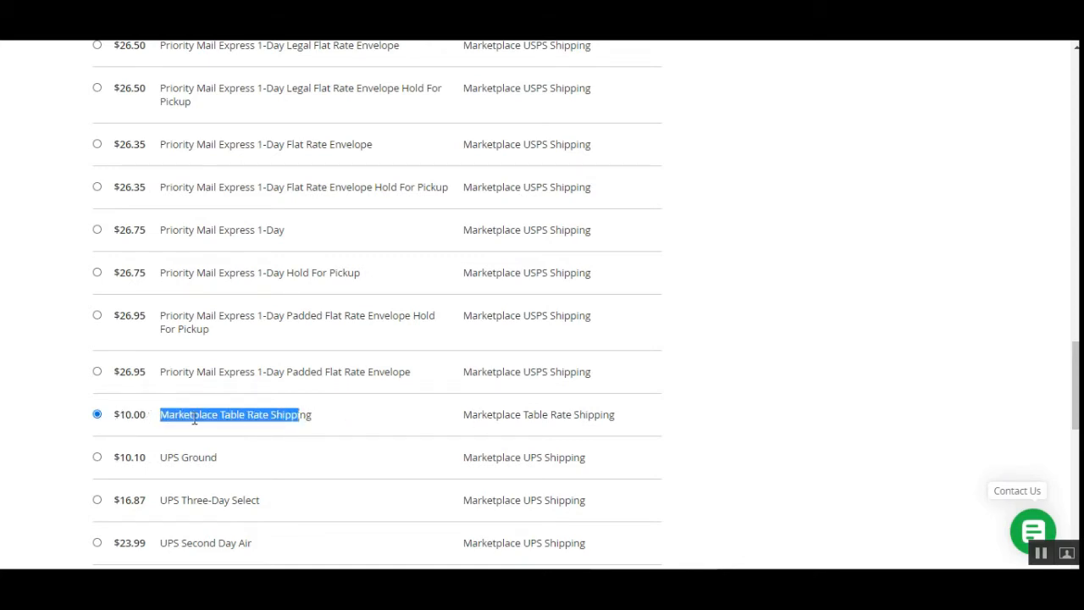
{"action": "scroll", "coordinate": [212, 421], "scroll_direction": "down", "scroll_amount": 5}
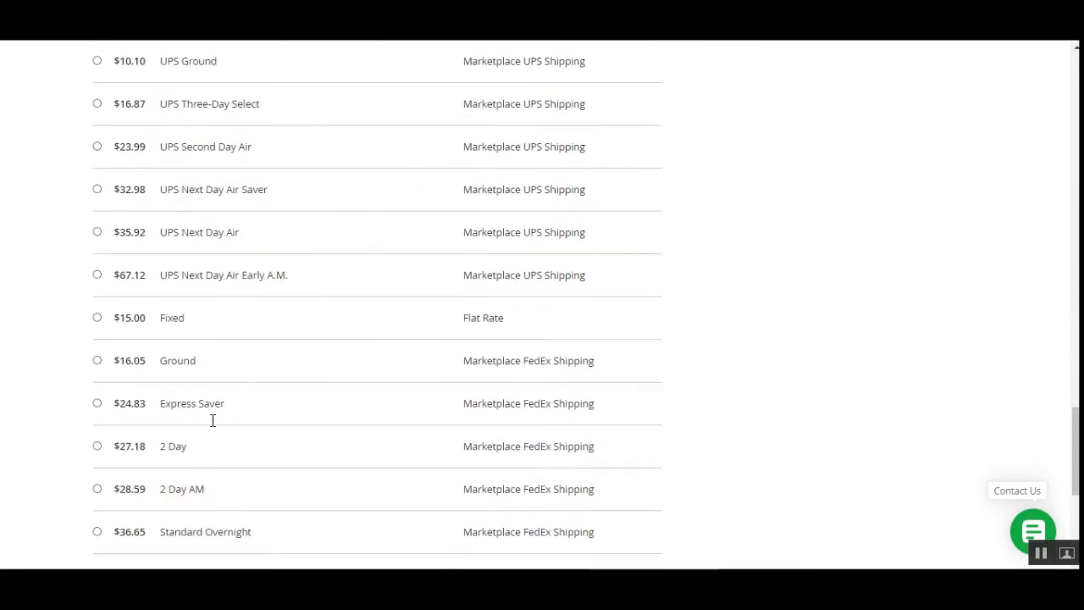
{"action": "scroll", "coordinate": [213, 421], "scroll_direction": "up", "scroll_amount": 4}
{"action": "scroll", "coordinate": [402, 431], "scroll_direction": "down", "scroll_amount": 8}
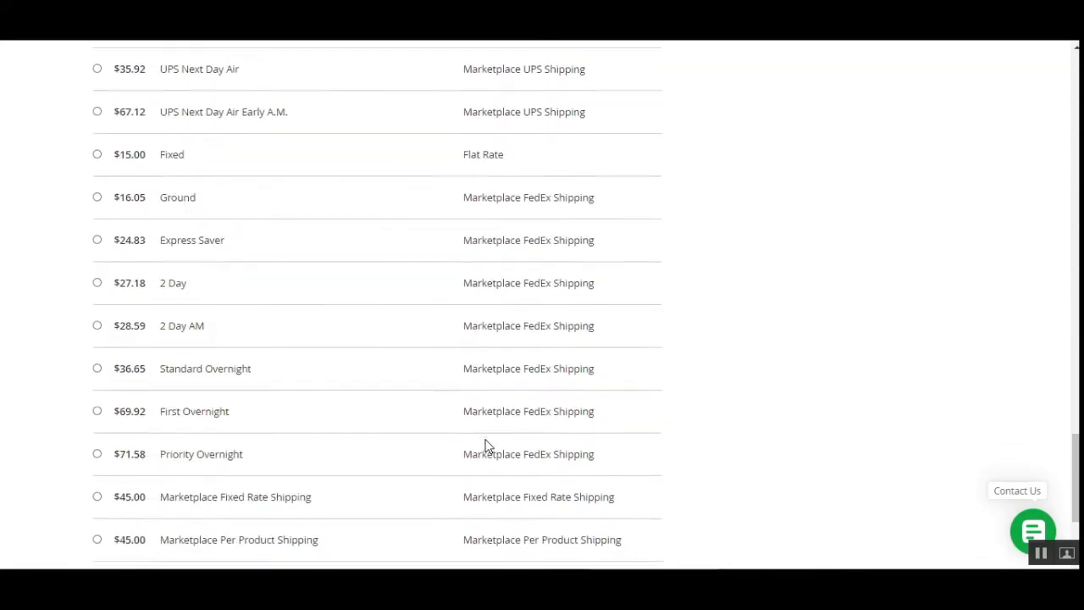
{"action": "left_click", "coordinate": [631, 439]}
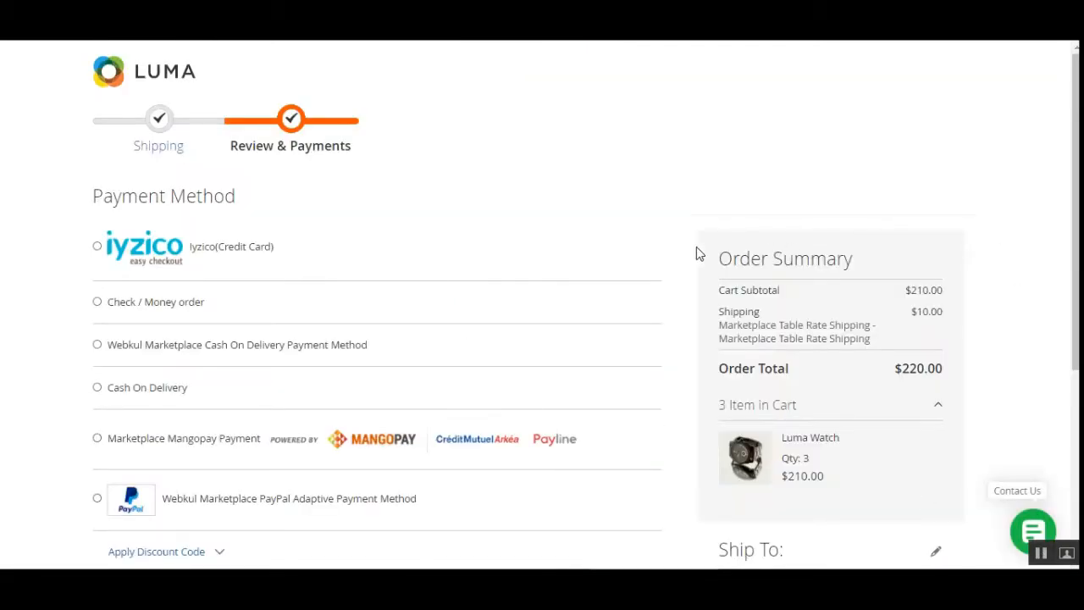
- Review the order summary, choose Check / Money order as the payment method, and place the order
{"action": "left_click_drag", "start_coordinate": [732, 329], "coordinate": [857, 327]}
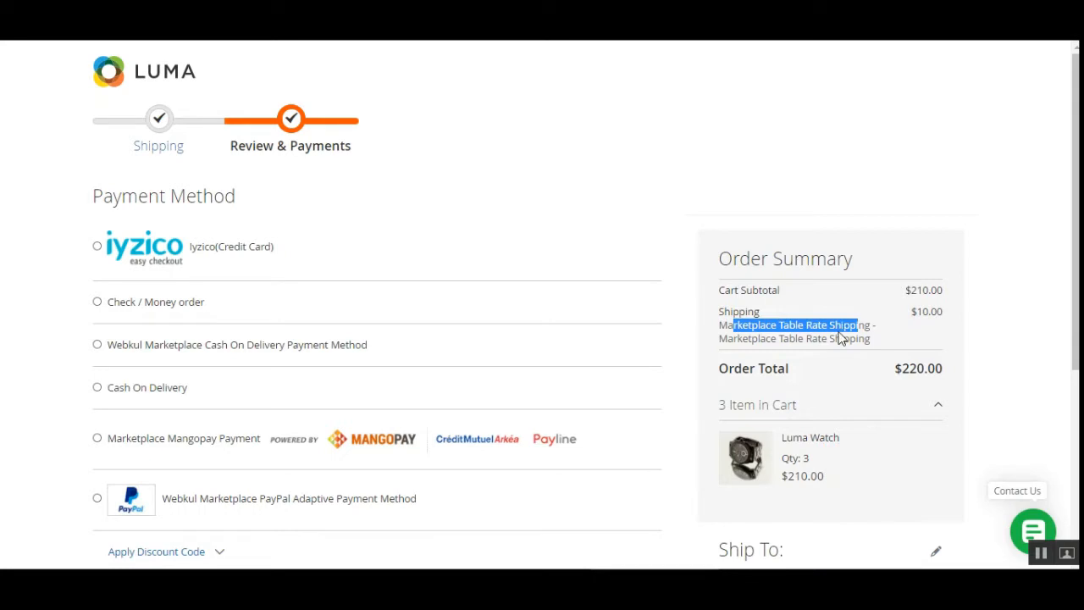
{"action": "left_click_drag", "start_coordinate": [721, 260], "coordinate": [862, 264]}
{"action": "scroll", "coordinate": [842, 254], "scroll_direction": "down", "scroll_amount": 1}
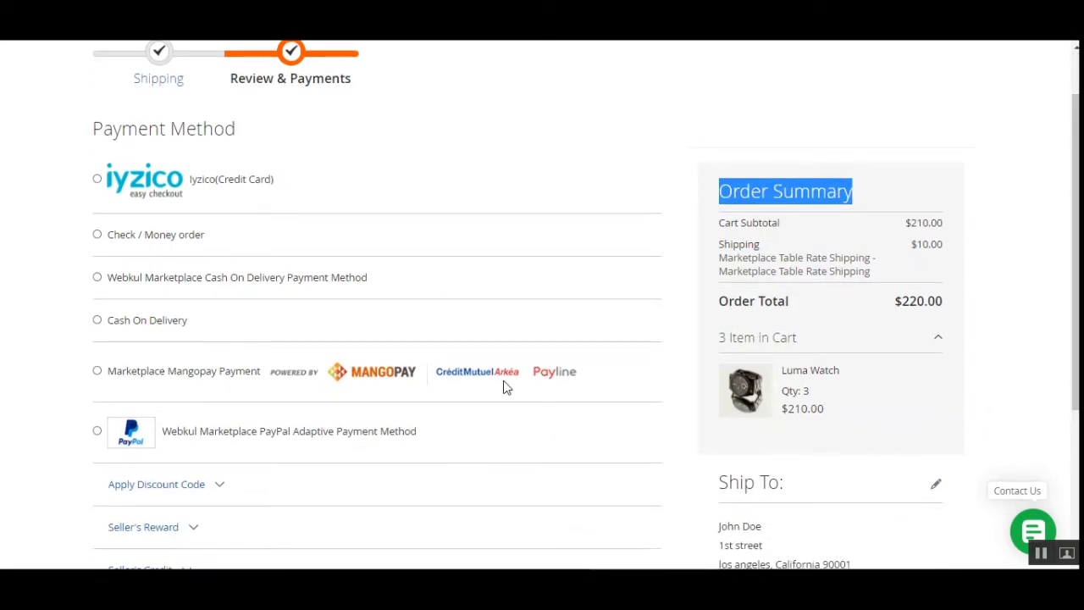
{"action": "left_click", "coordinate": [98, 237]}
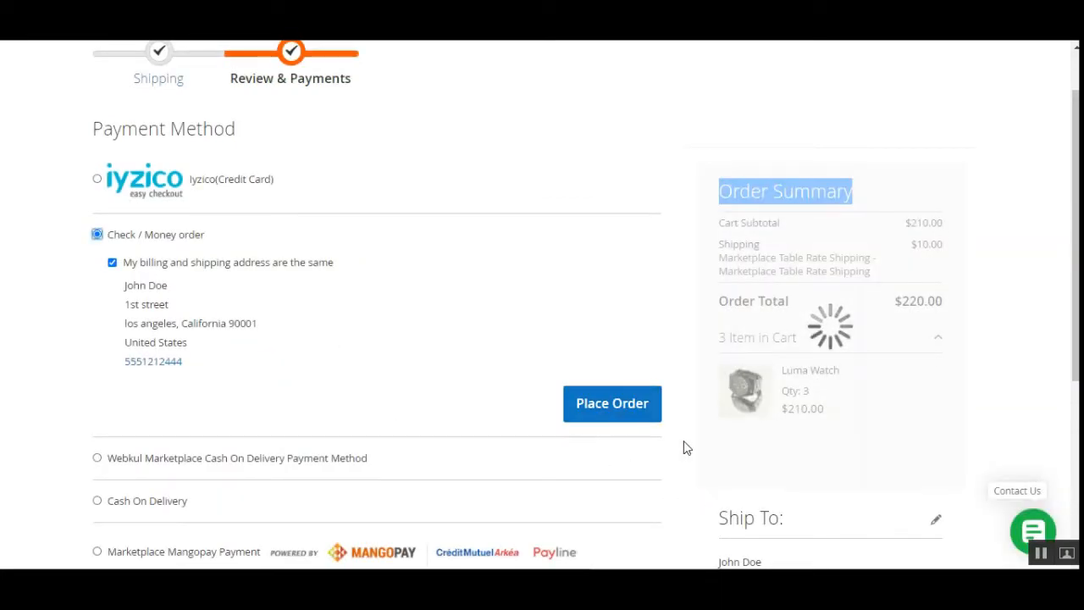
{"action": "left_click", "coordinate": [616, 407]}
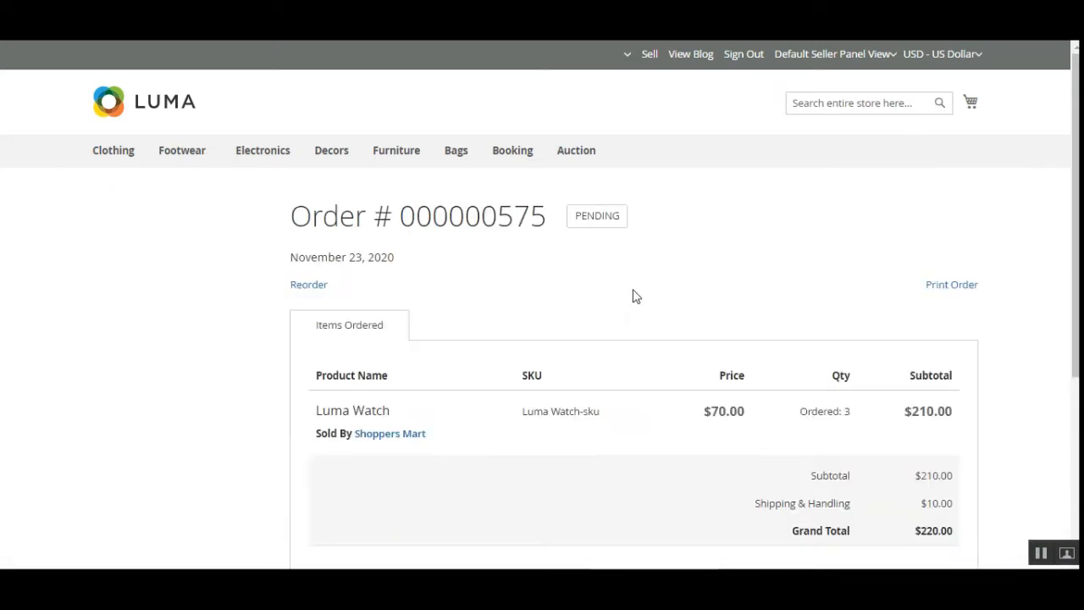
- Examine the placed order's items, totals, addresses and shipping method on the order details page
{"action": "scroll", "coordinate": [468, 263], "scroll_direction": "down", "scroll_amount": 3}
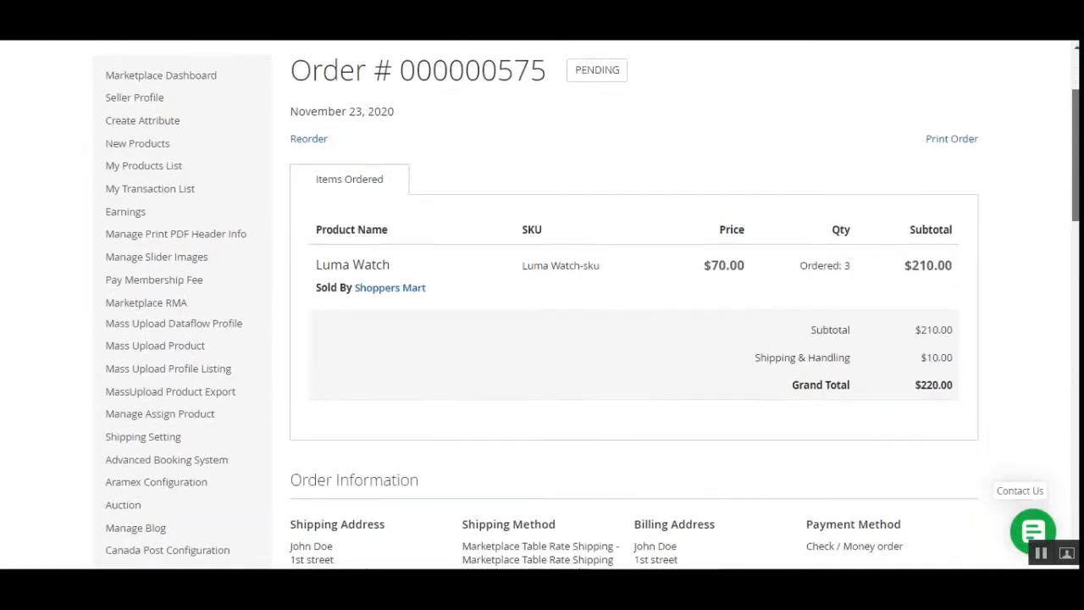
{"action": "scroll", "coordinate": [639, 421], "scroll_direction": "down", "scroll_amount": 3}
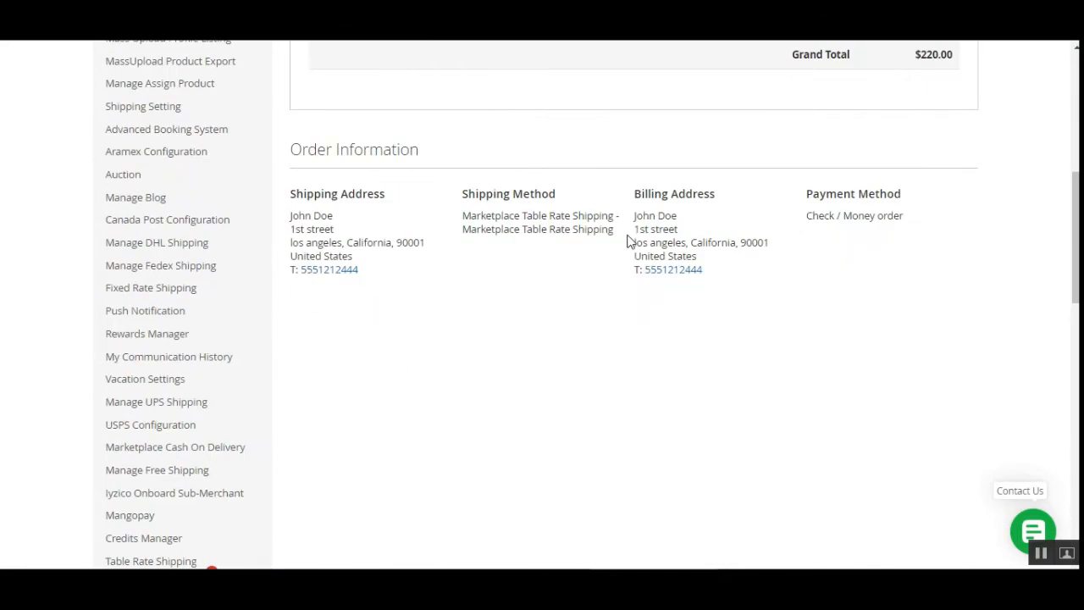
{"action": "left_click_drag", "start_coordinate": [436, 201], "coordinate": [573, 208]}
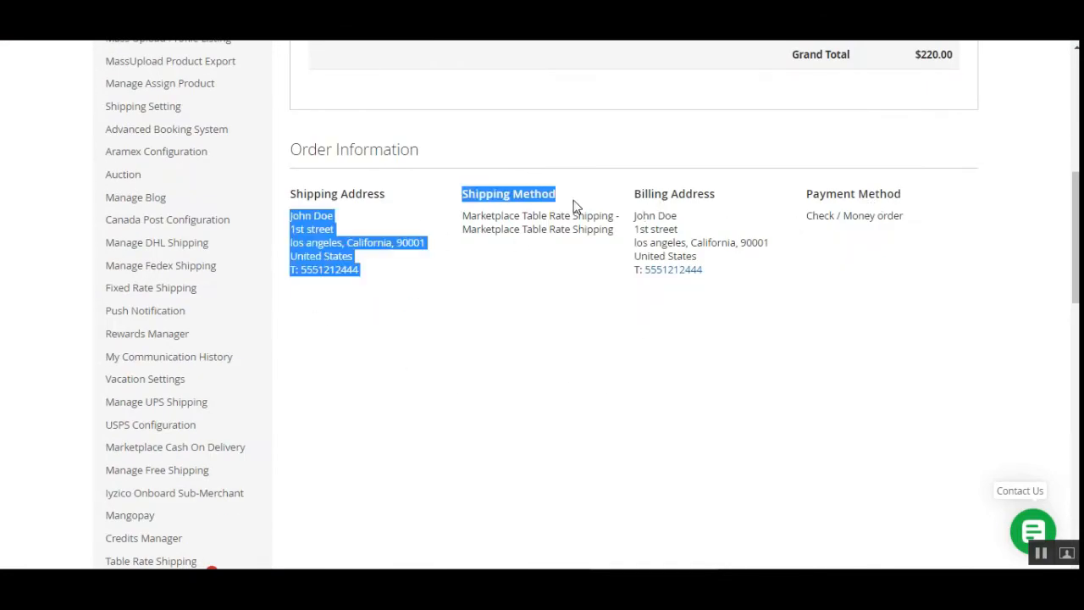
{"action": "left_click", "coordinate": [575, 212]}
{"action": "left_click_drag", "start_coordinate": [465, 216], "coordinate": [601, 216]}
{"action": "left_click", "coordinate": [607, 253]}
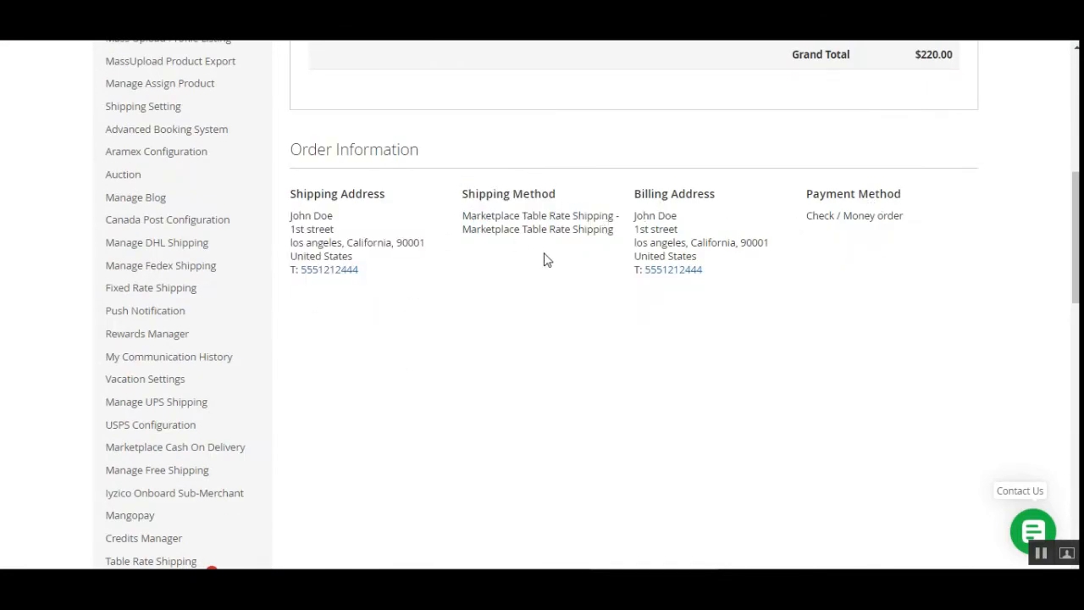
{"action": "scroll", "coordinate": [1014, 392], "scroll_direction": "up", "scroll_amount": 6}
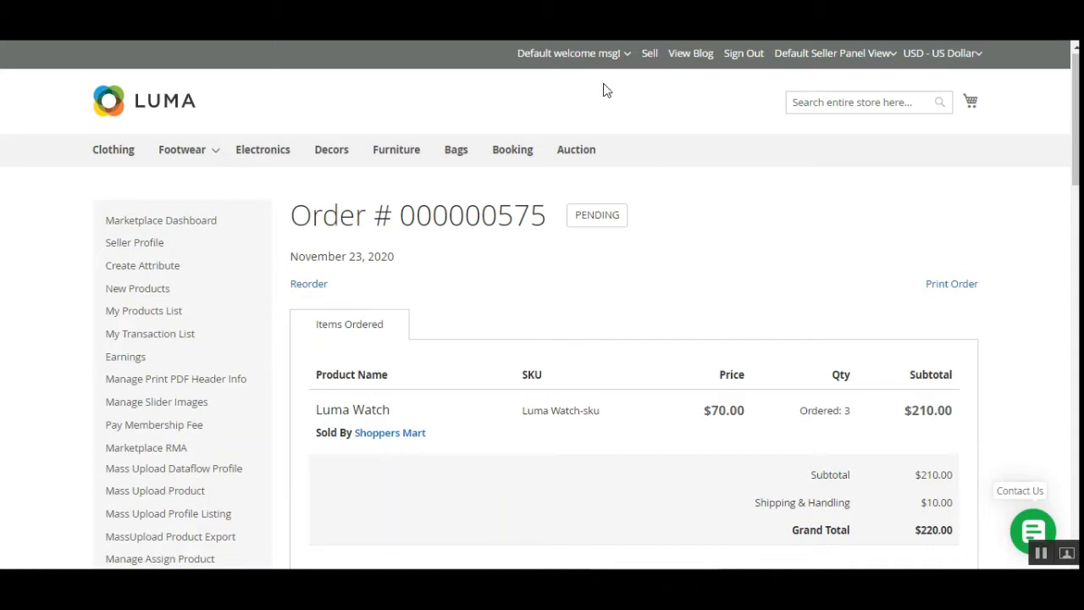
- Sign out of the current account, log back in with the prefilled credentials, and close the password warning
{"action": "left_click", "coordinate": [626, 55]}
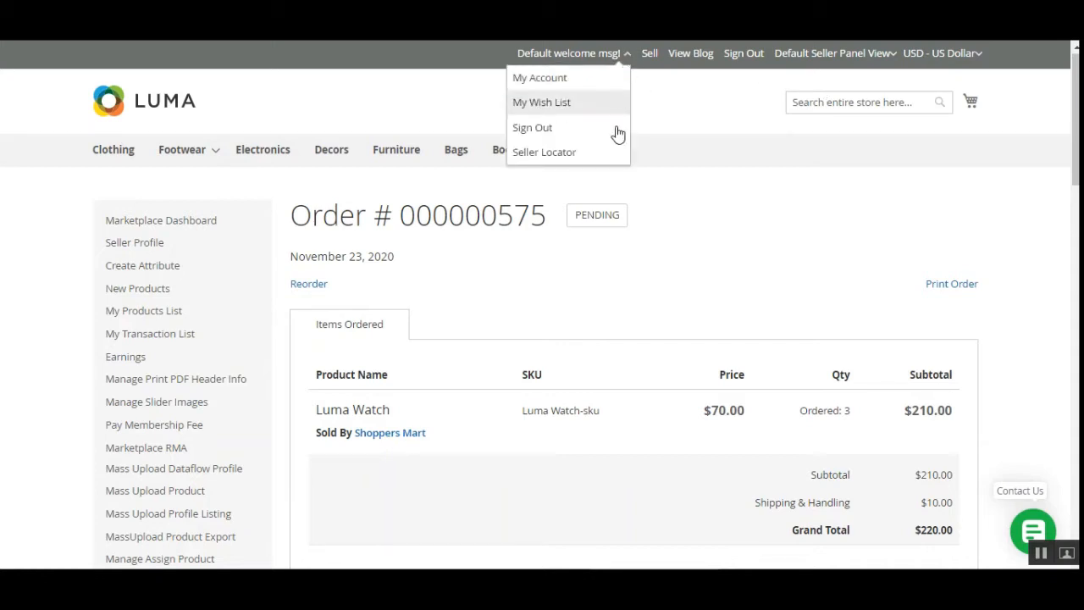
{"action": "left_click", "coordinate": [544, 129]}
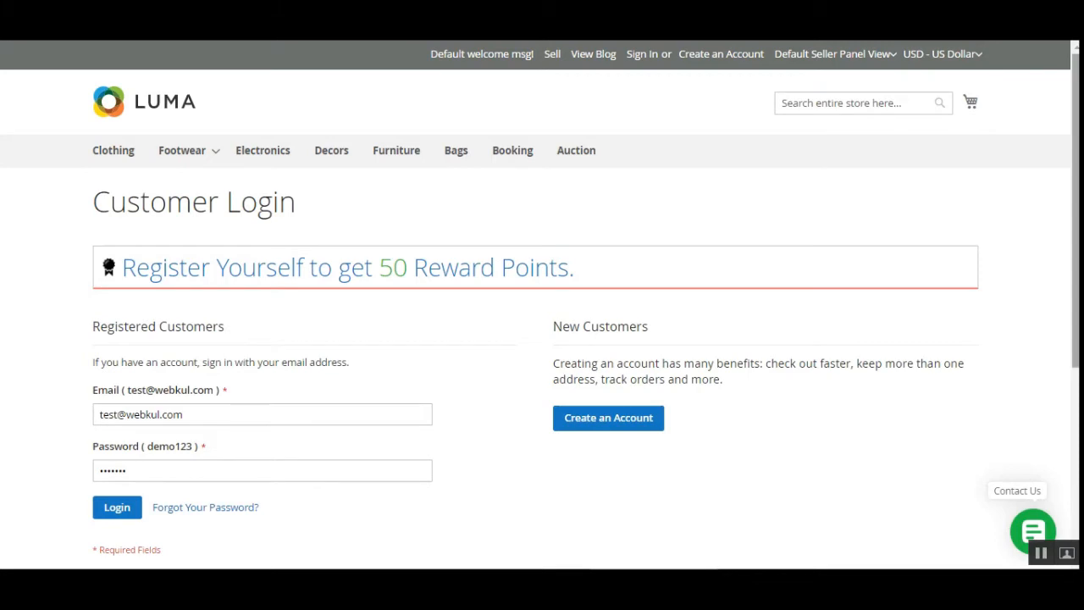
{"action": "scroll", "coordinate": [331, 505], "scroll_direction": "down", "scroll_amount": 1}
{"action": "left_click", "coordinate": [116, 444]}
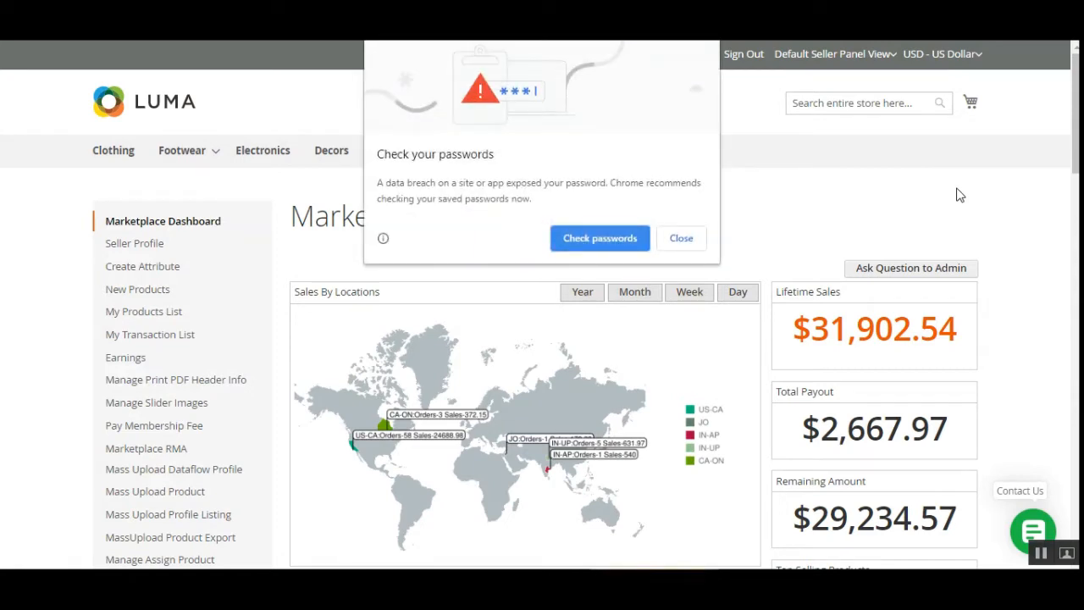
{"action": "left_click", "coordinate": [695, 242]}
- Look through the Marketplace Dashboard, its navigation entries, sales charts and latest orders
{"action": "scroll", "coordinate": [696, 242], "scroll_direction": "down", "scroll_amount": 1}
{"action": "scroll", "coordinate": [542, 305], "scroll_direction": "down", "scroll_amount": 2}
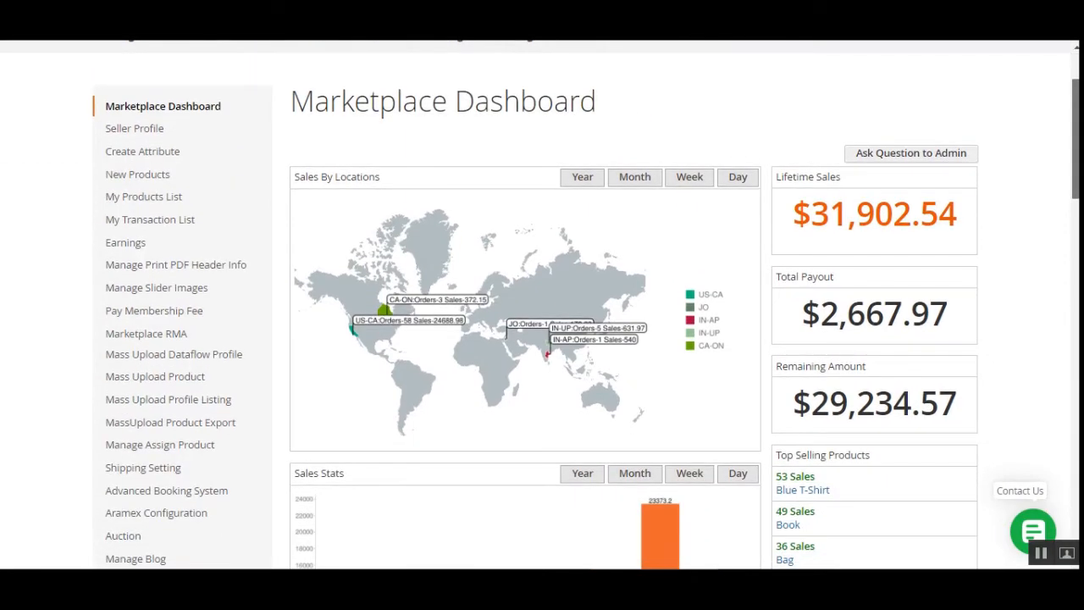
{"action": "scroll", "coordinate": [542, 305], "scroll_direction": "down", "scroll_amount": 1}
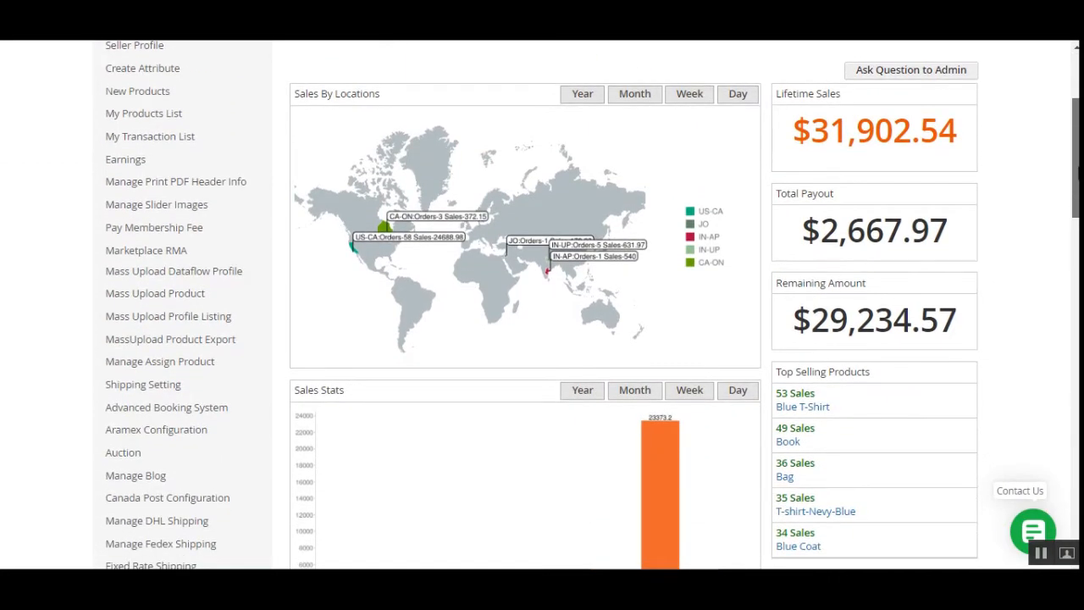
{"action": "scroll", "coordinate": [150, 242], "scroll_direction": "up", "scroll_amount": 3}
{"action": "scroll", "coordinate": [169, 184], "scroll_direction": "down", "scroll_amount": 1}
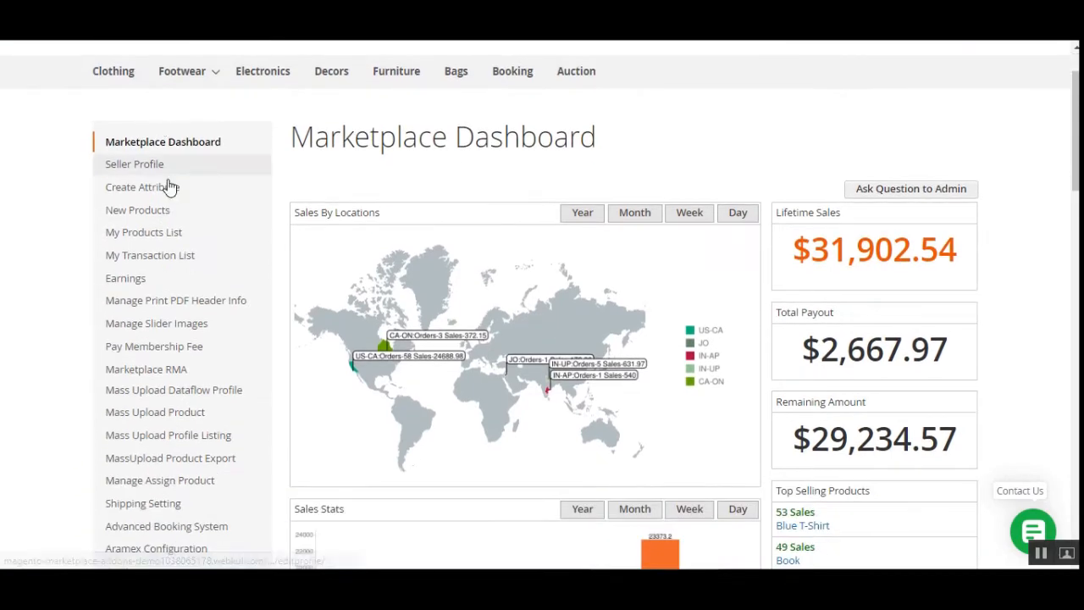
{"action": "scroll", "coordinate": [189, 411], "scroll_direction": "down", "scroll_amount": 3}
{"action": "scroll", "coordinate": [196, 368], "scroll_direction": "down", "scroll_amount": 3}
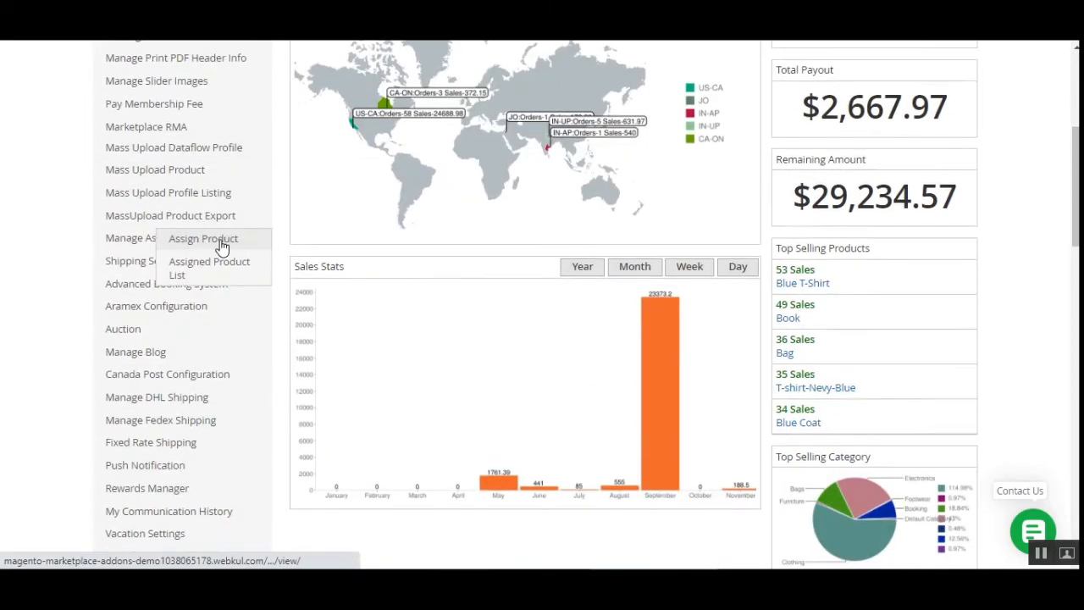
{"action": "mouse_move", "coordinate": [215, 467]}
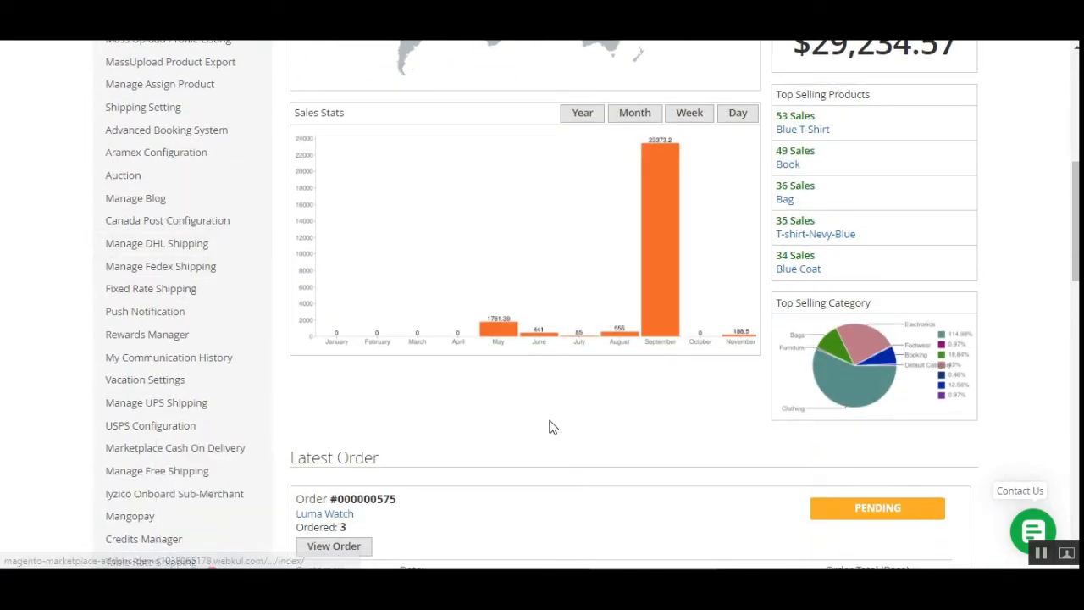
{"action": "scroll", "coordinate": [542, 425], "scroll_direction": "down", "scroll_amount": 3}
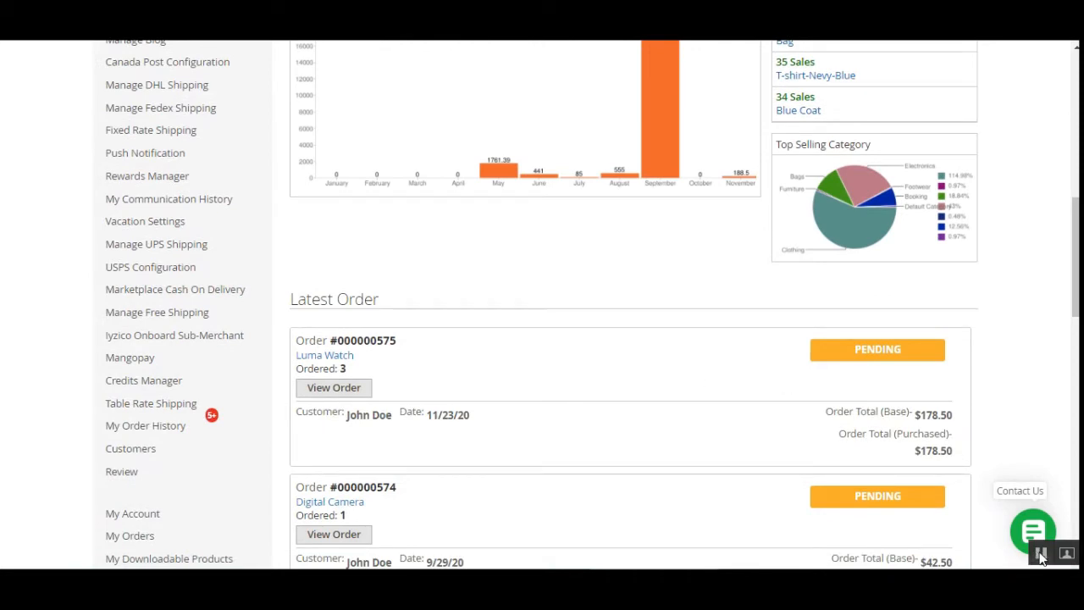
- Open Table Rate Shipping's Manage Shipping and Manage Shipping Superset pages in separate new tabs
{"action": "mouse_move", "coordinate": [163, 408]}
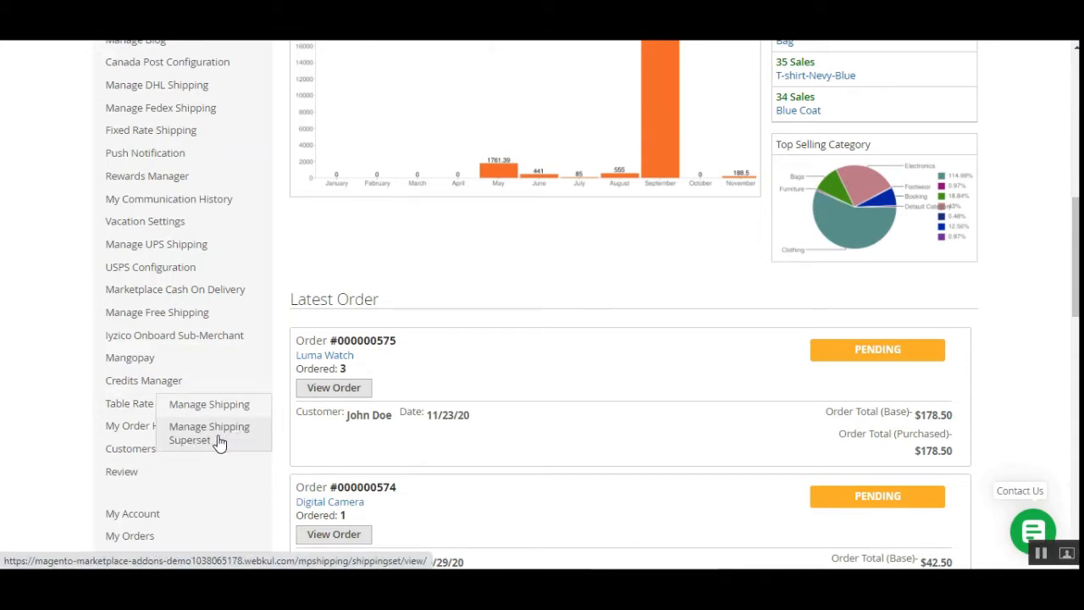
{"action": "right_click", "coordinate": [213, 410]}
{"action": "left_click", "coordinate": [254, 422]}
{"action": "right_click", "coordinate": [212, 432]}
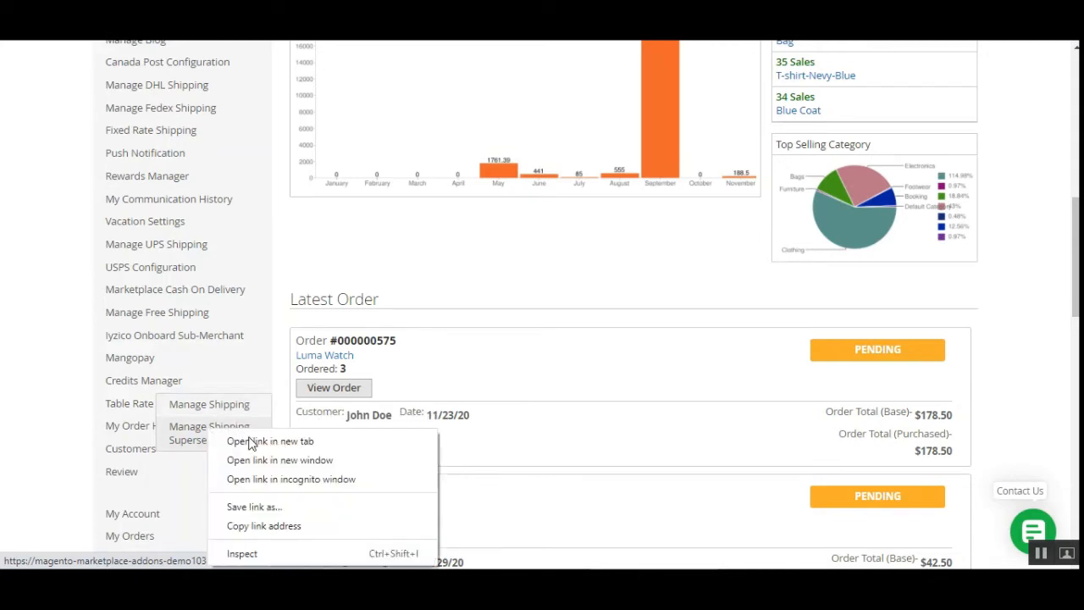
{"action": "left_click", "coordinate": [254, 442]}
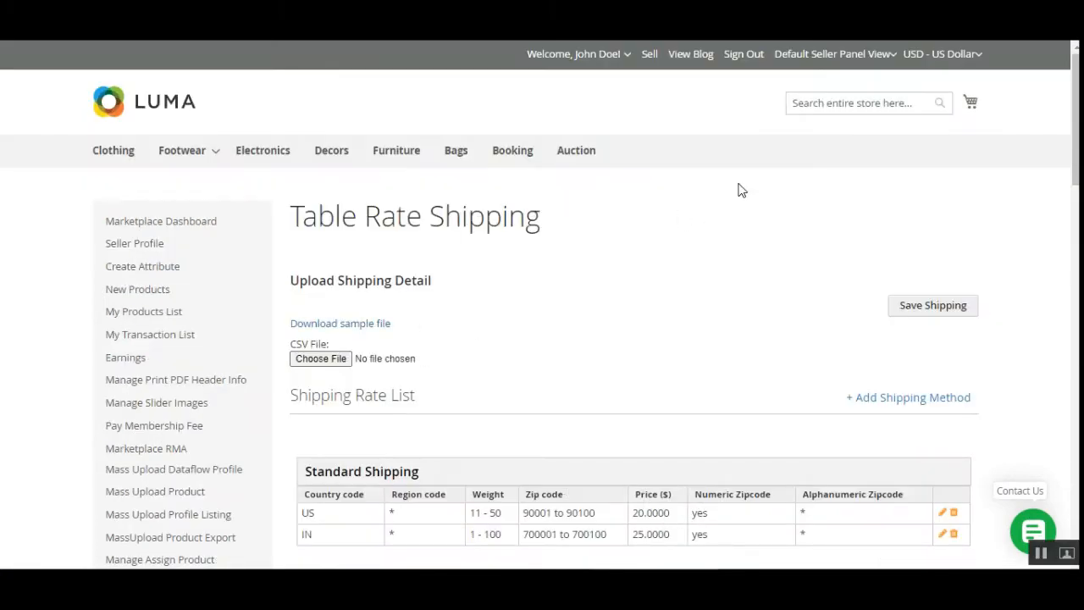
- Examine the Table Rate Shipping page, including its rate list for each delivery method and the related shipping options
{"action": "scroll", "coordinate": [542, 304], "scroll_direction": "down", "scroll_amount": 3}
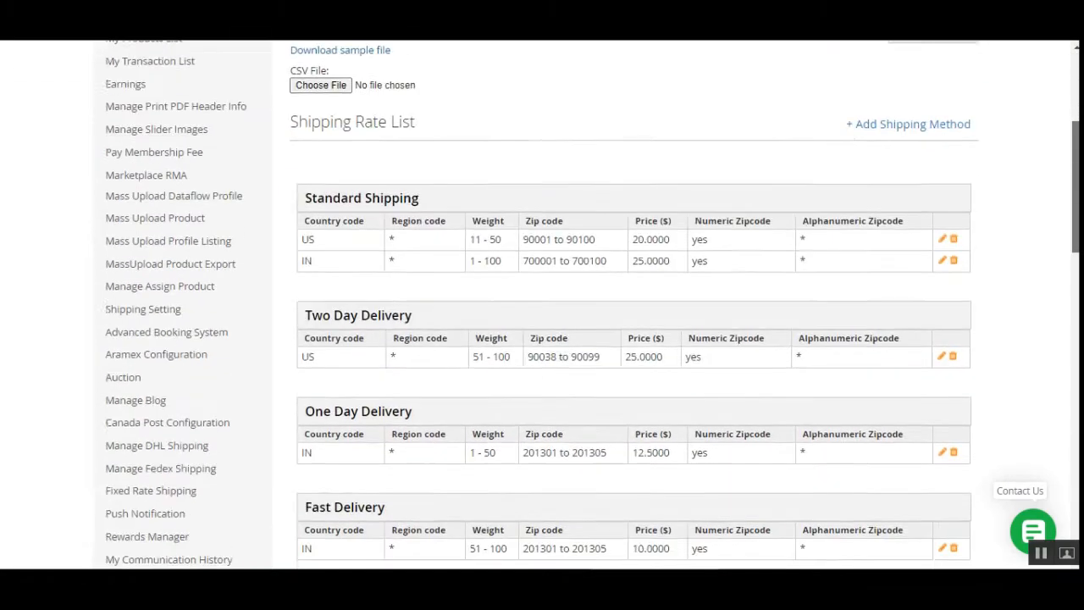
{"action": "scroll", "coordinate": [542, 305], "scroll_direction": "down", "scroll_amount": 4}
{"action": "mouse_move", "coordinate": [226, 448]}
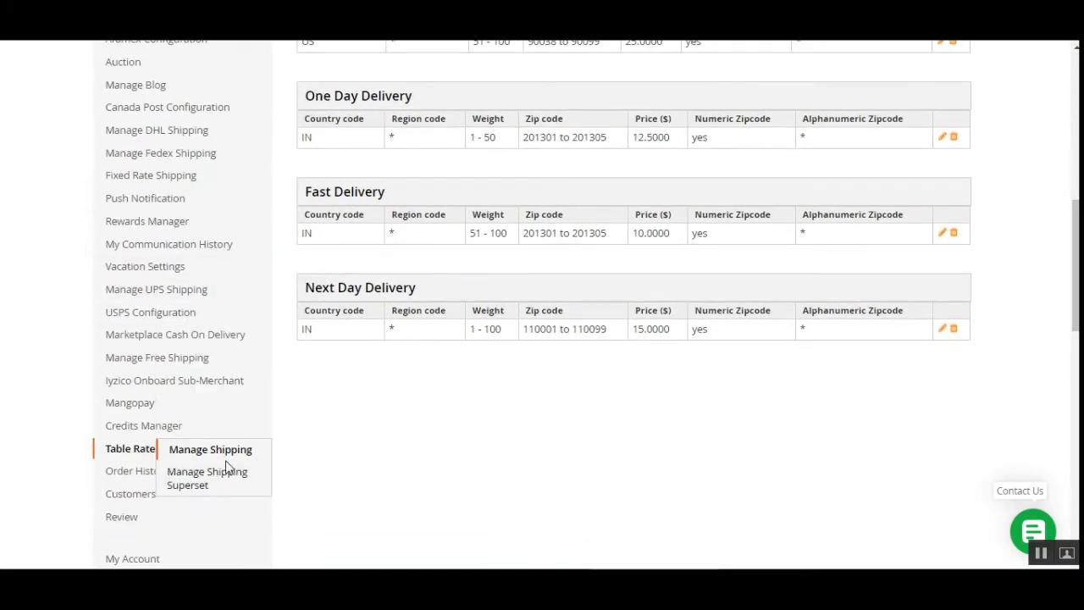
{"action": "scroll", "coordinate": [593, 392], "scroll_direction": "up", "scroll_amount": 2}
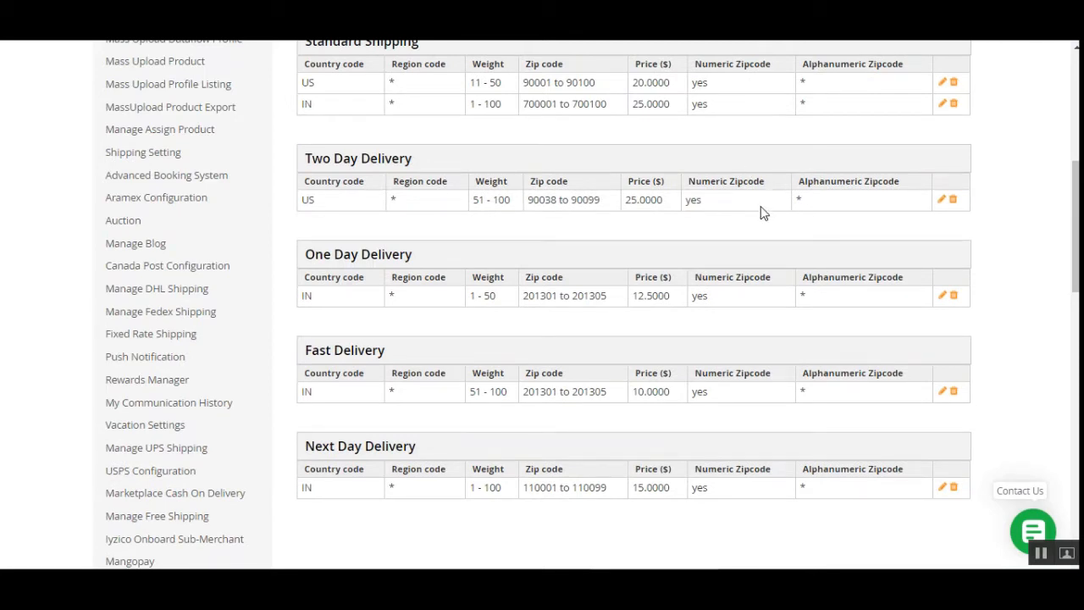
{"action": "scroll", "coordinate": [759, 211], "scroll_direction": "up", "scroll_amount": 3}
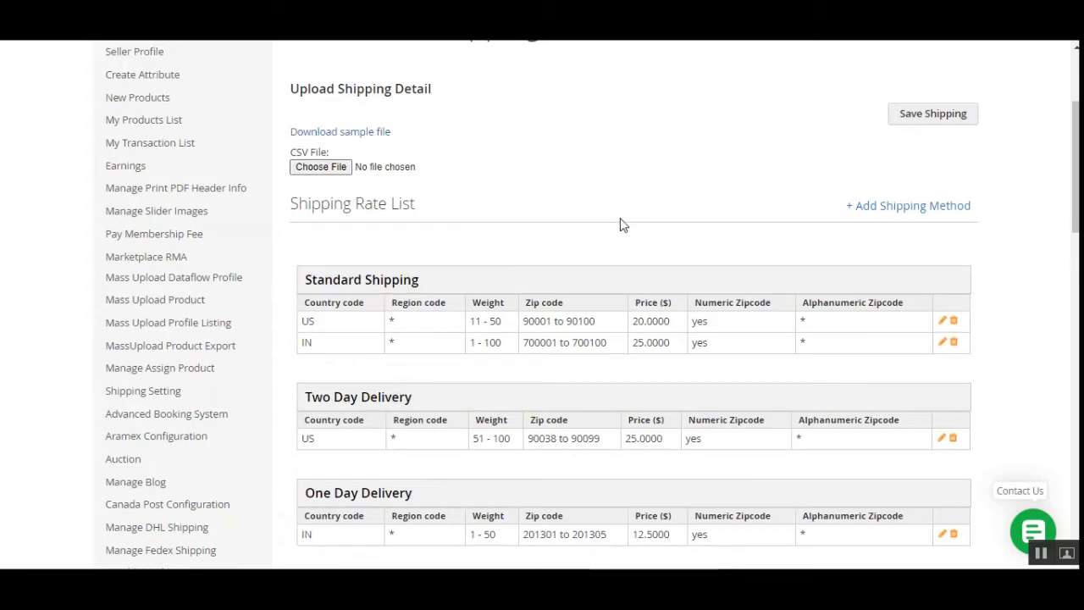
{"action": "scroll", "coordinate": [621, 223], "scroll_direction": "up", "scroll_amount": 2}
{"action": "left_click_drag", "start_coordinate": [323, 182], "coordinate": [542, 194]}
{"action": "left_click", "coordinate": [562, 229]}
{"action": "scroll", "coordinate": [331, 325], "scroll_direction": "down", "scroll_amount": 2}
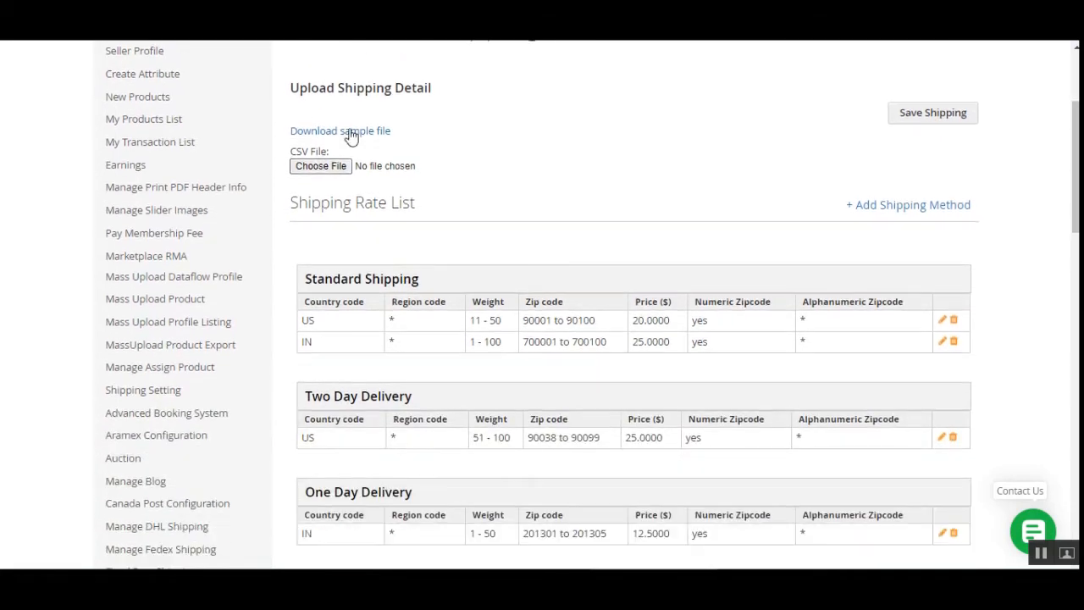
- Download the sample shipping CSV from Upload Shipping Detail and open shippinginfo (1).csv in the spreadsheet editor
{"action": "left_click_drag", "start_coordinate": [306, 87], "coordinate": [505, 121]}
{"action": "left_click", "coordinate": [527, 133]}
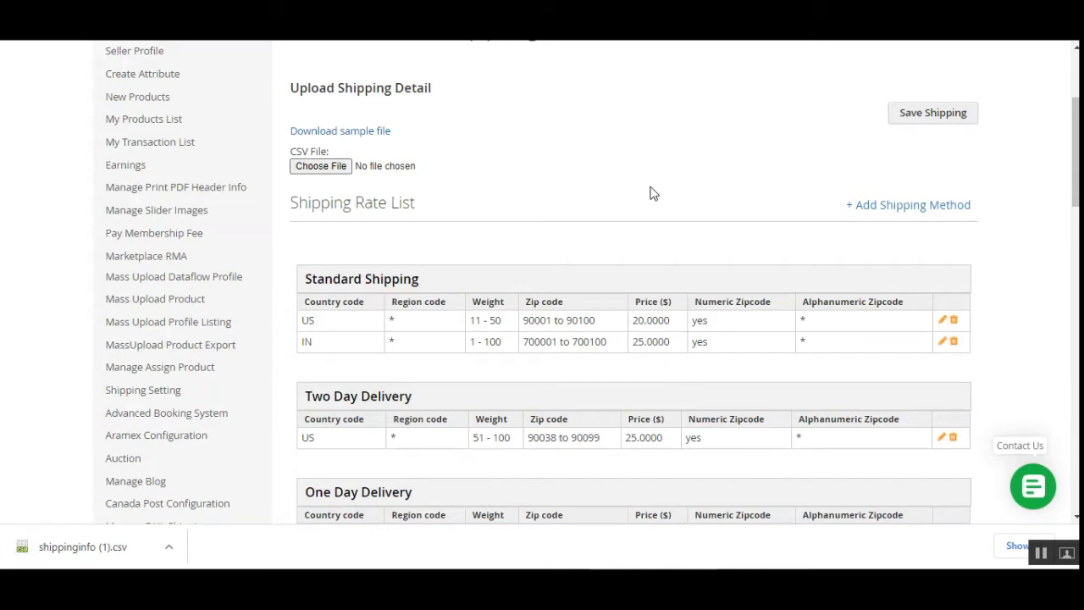
{"action": "scroll", "coordinate": [664, 221], "scroll_direction": "down", "scroll_amount": 2}
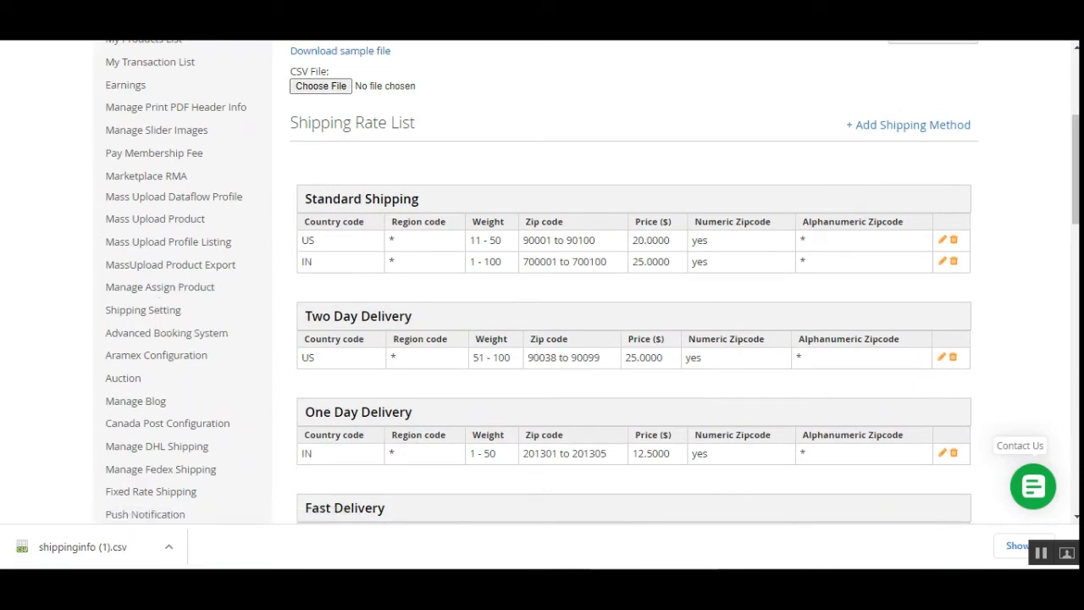
{"action": "left_click", "coordinate": [86, 551]}
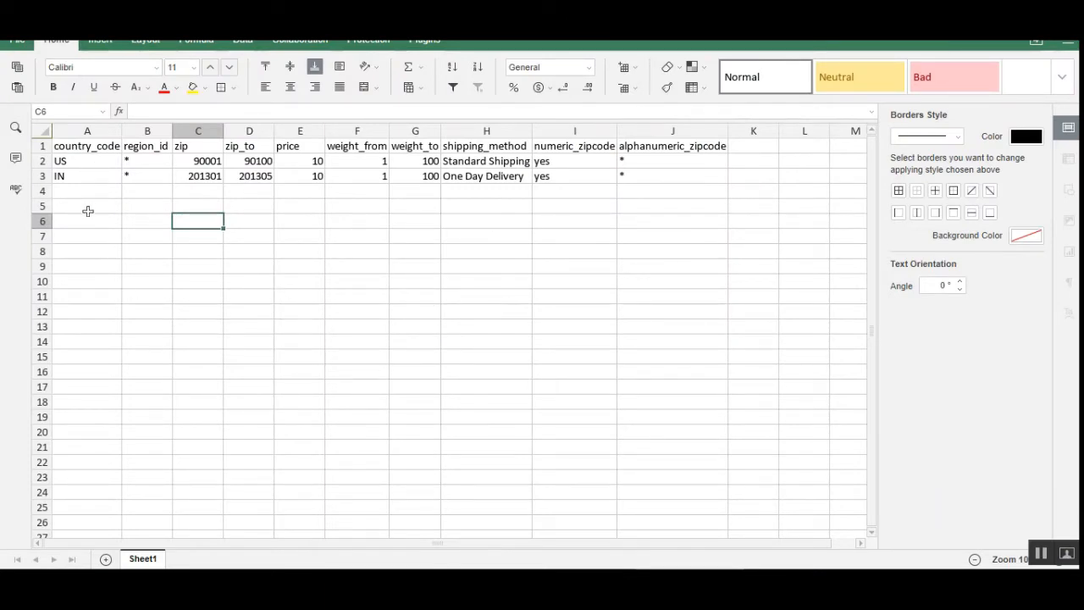
{"action": "left_click", "coordinate": [152, 194]}
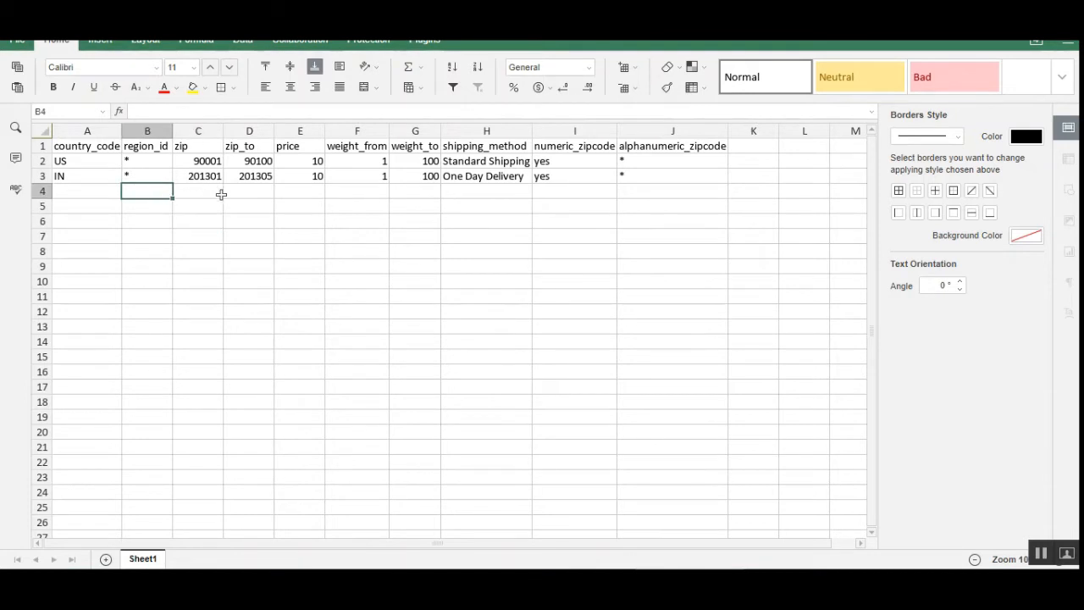
- Examine the sample CSV's columns, including price, shipping_method, numeric_zipcode and alphanumeric_zipcode
{"action": "left_click", "coordinate": [320, 198]}
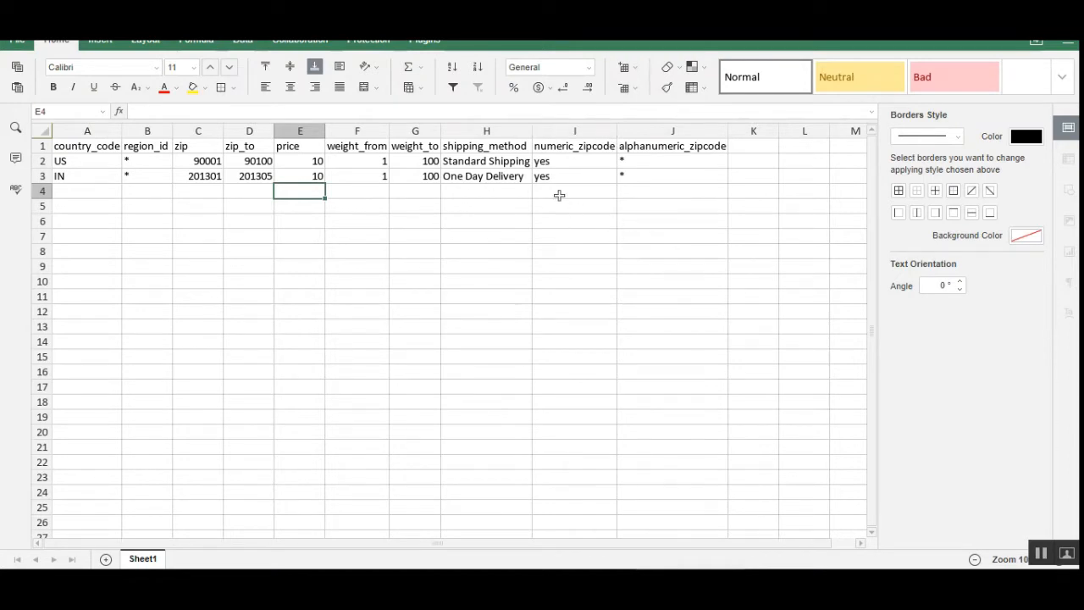
{"action": "left_click", "coordinate": [484, 192]}
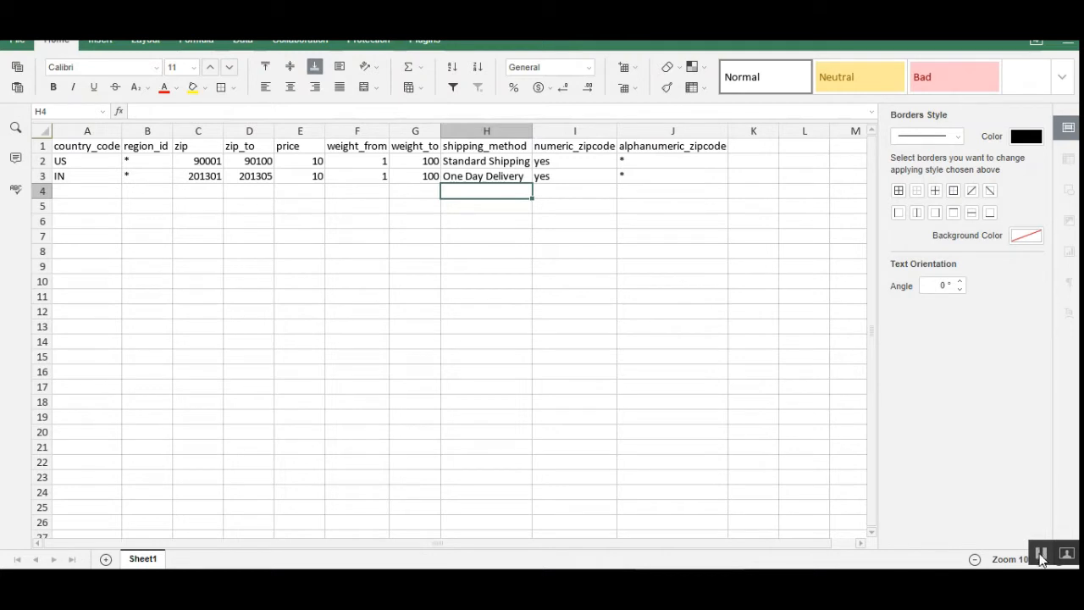
{"action": "left_click", "coordinate": [575, 163]}
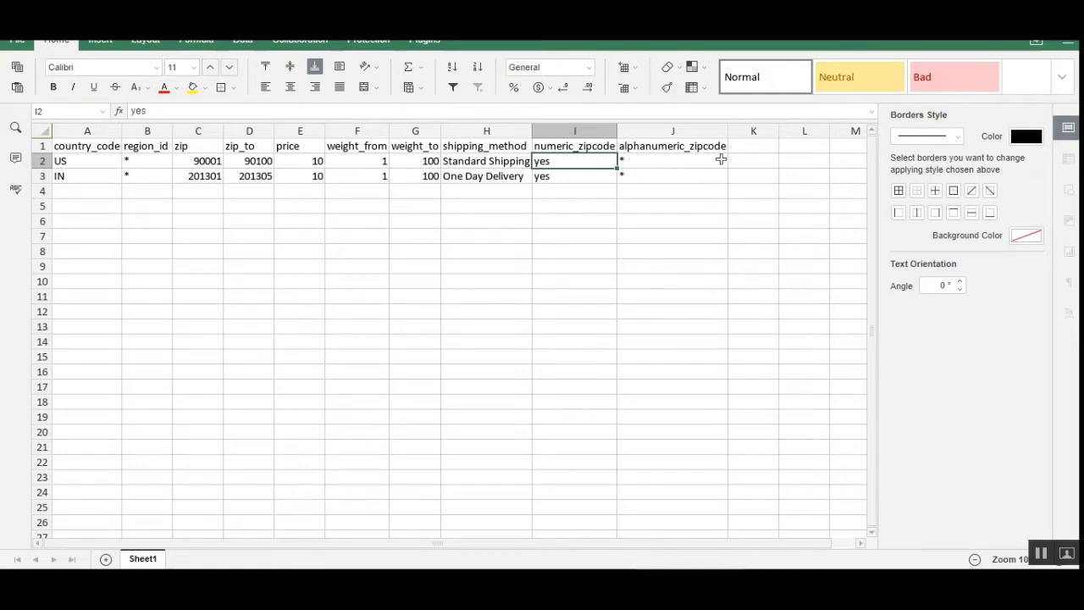
{"action": "left_click", "coordinate": [647, 160]}
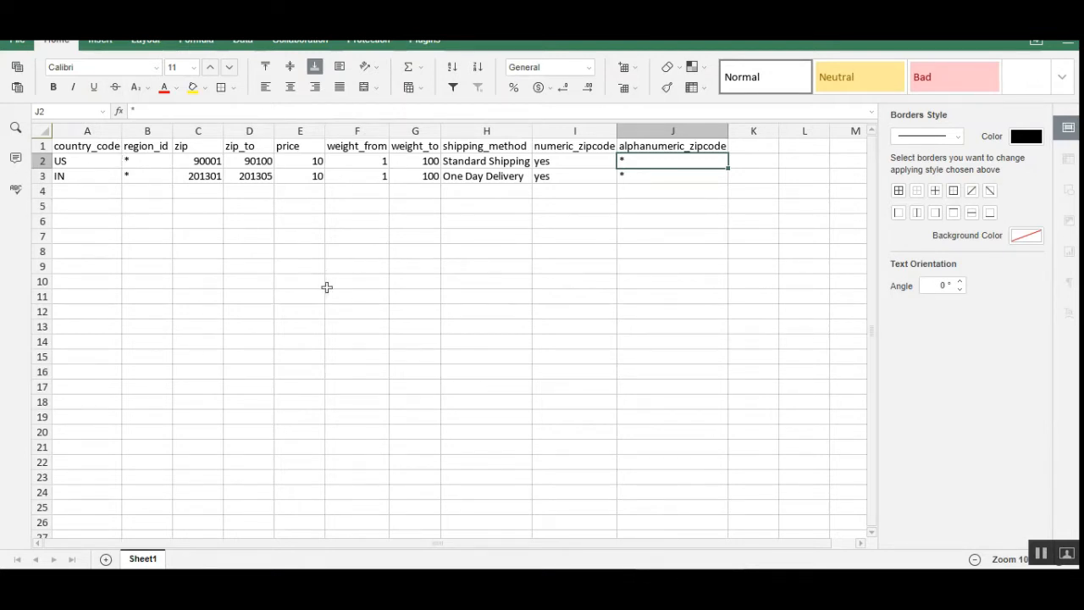
{"action": "left_click", "coordinate": [1040, 556]}
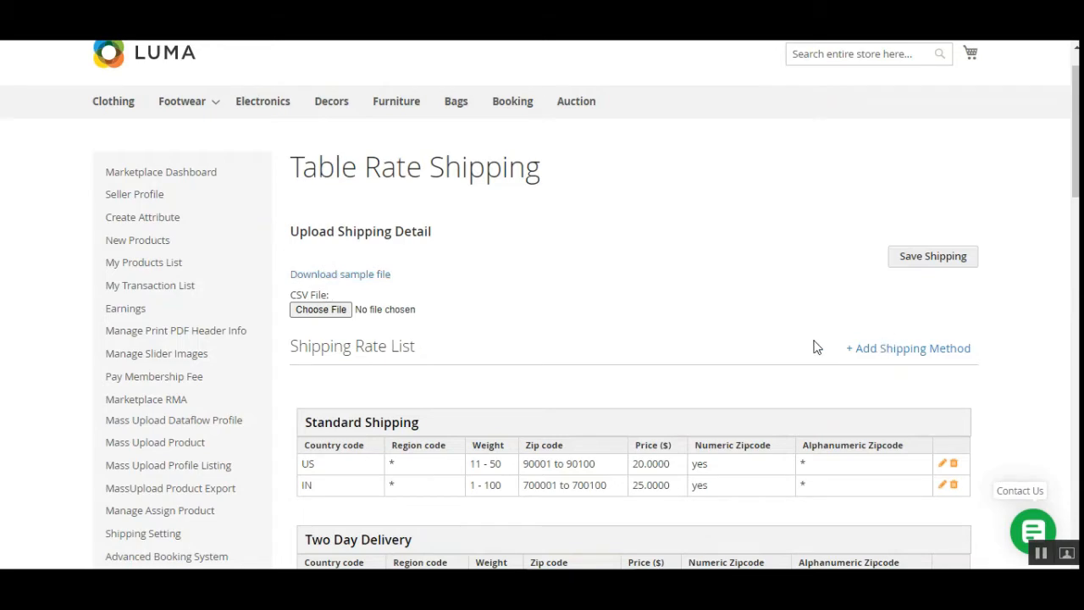
- Review the Shipping Rate List on the Table Rate Shipping page, from Standard Shipping through Next Day Delivery
{"action": "scroll", "coordinate": [1064, 271], "scroll_direction": "down", "scroll_amount": 6}
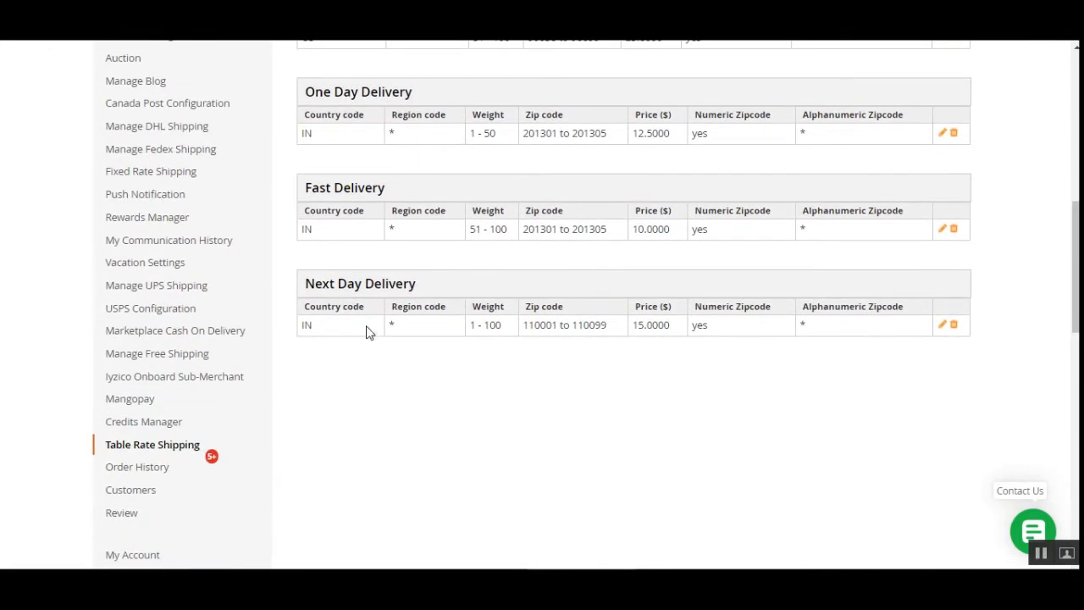
{"action": "scroll", "coordinate": [373, 356], "scroll_direction": "up", "scroll_amount": 1}
{"action": "scroll", "coordinate": [380, 373], "scroll_direction": "up", "scroll_amount": 1}
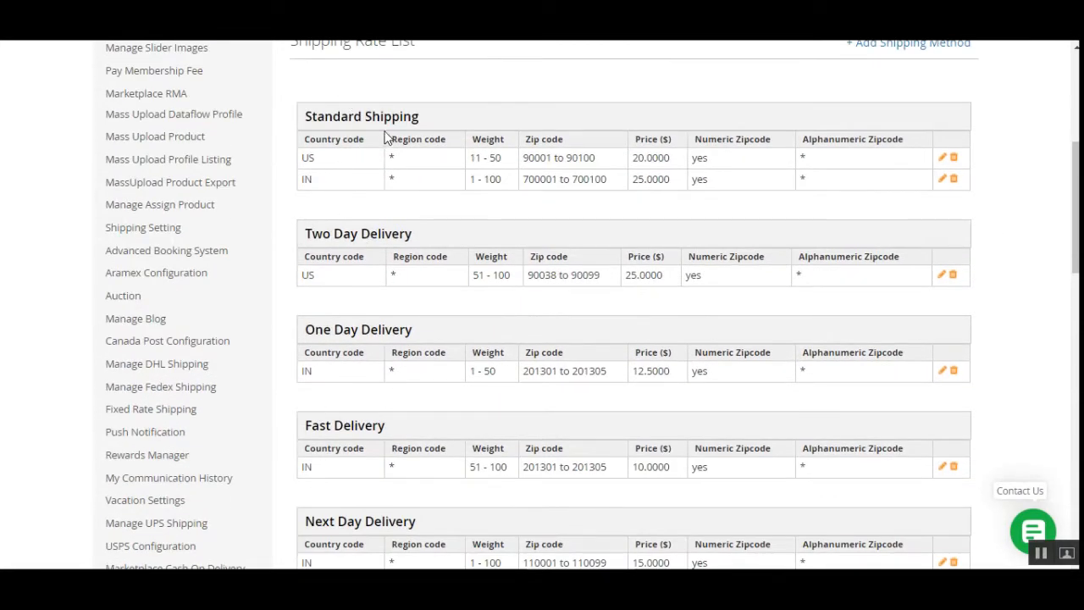
{"action": "left_click_drag", "start_coordinate": [320, 241], "coordinate": [391, 265]}
{"action": "left_click_drag", "start_coordinate": [313, 336], "coordinate": [385, 350]}
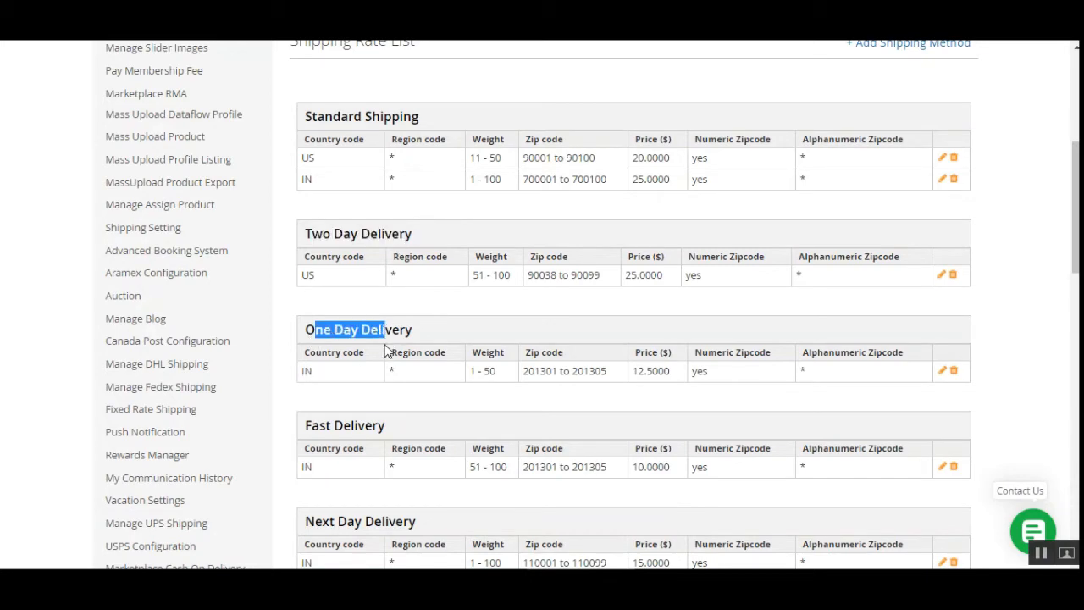
{"action": "left_click_drag", "start_coordinate": [302, 426], "coordinate": [364, 430]}
{"action": "scroll", "coordinate": [412, 394], "scroll_direction": "down", "scroll_amount": 2}
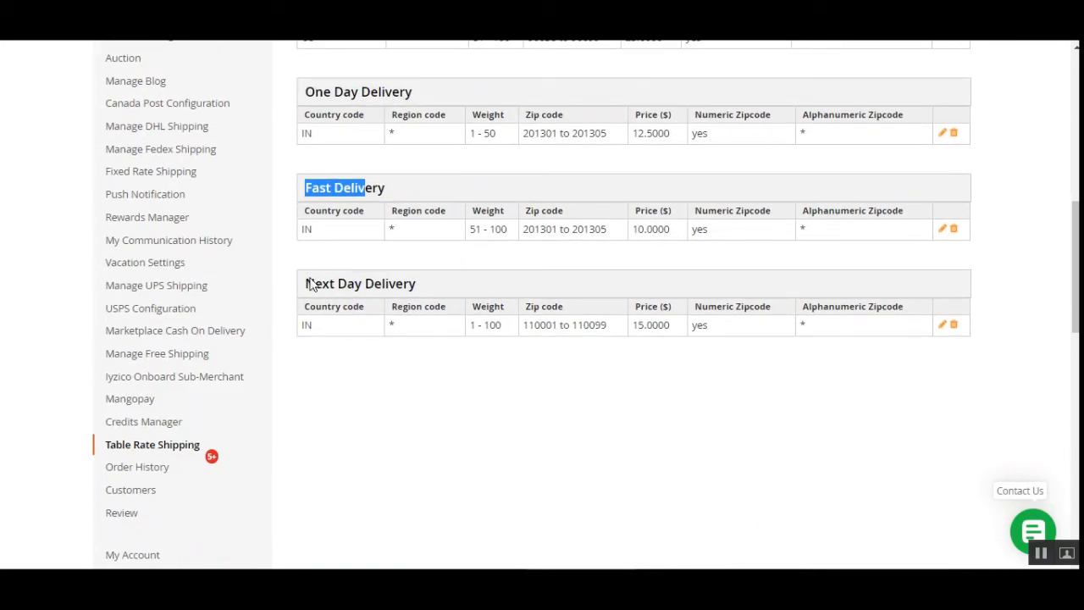
{"action": "left_click_drag", "start_coordinate": [330, 283], "coordinate": [444, 290]}
{"action": "left_click", "coordinate": [540, 484]}
{"action": "left_click_drag", "start_coordinate": [1076, 291], "coordinate": [1076, 203]}
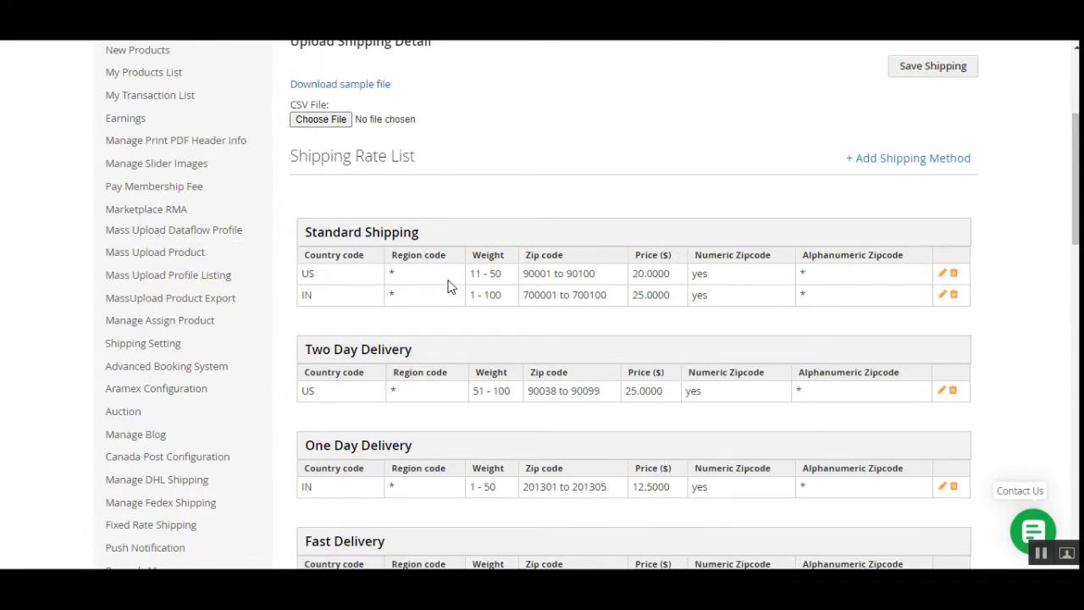
{"action": "scroll", "coordinate": [473, 262], "scroll_direction": "up", "scroll_amount": 1}
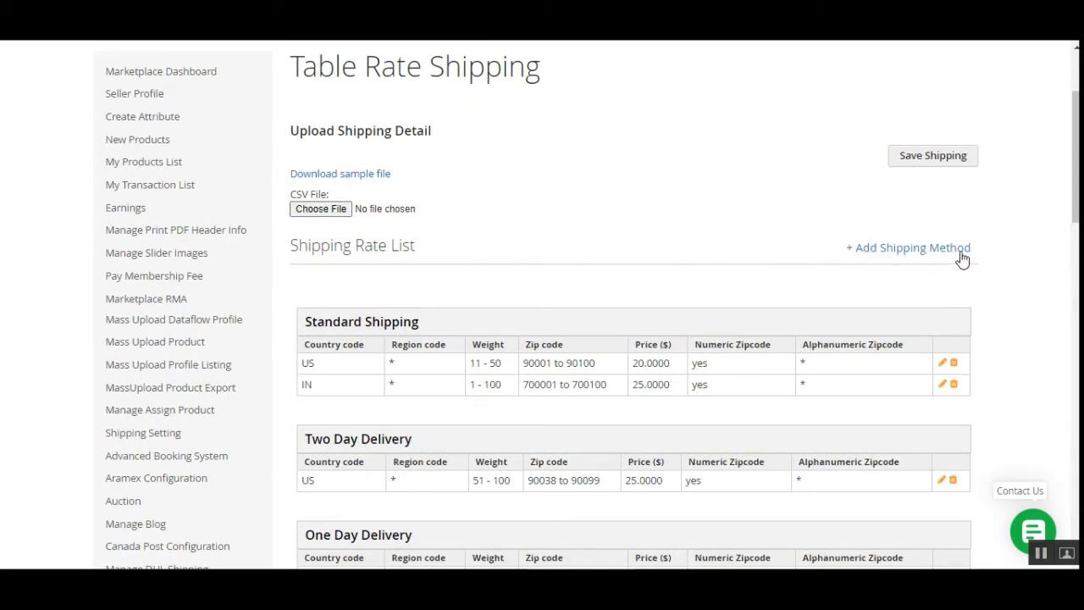
- Open the Add shipping record form, reveal the shipping type name suggestions, and look over the country and region code fields
{"action": "left_click", "coordinate": [918, 251]}
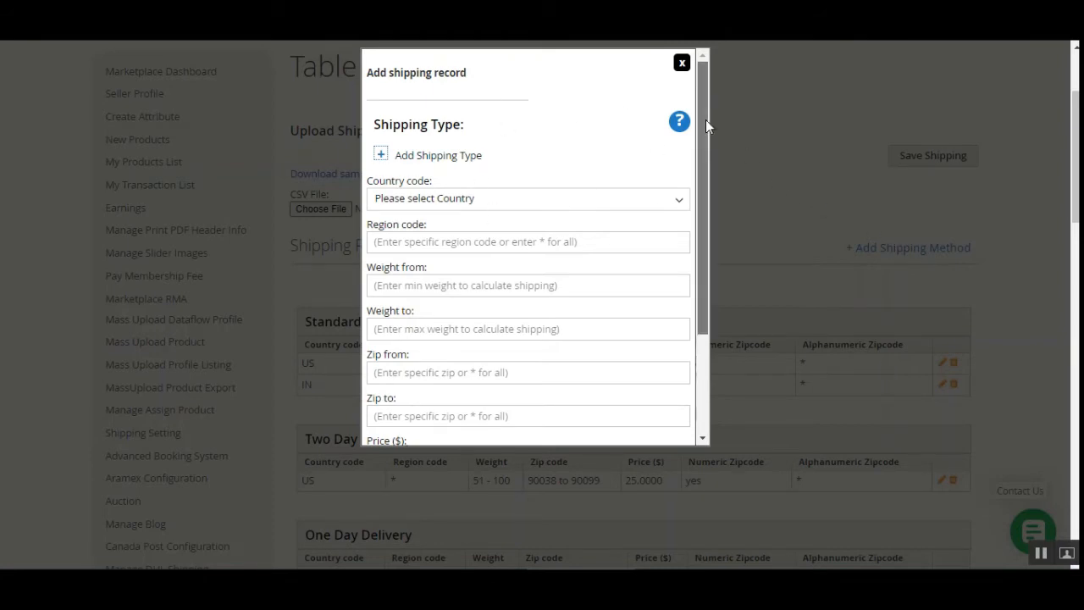
{"action": "left_click_drag", "start_coordinate": [707, 125], "coordinate": [723, 85]}
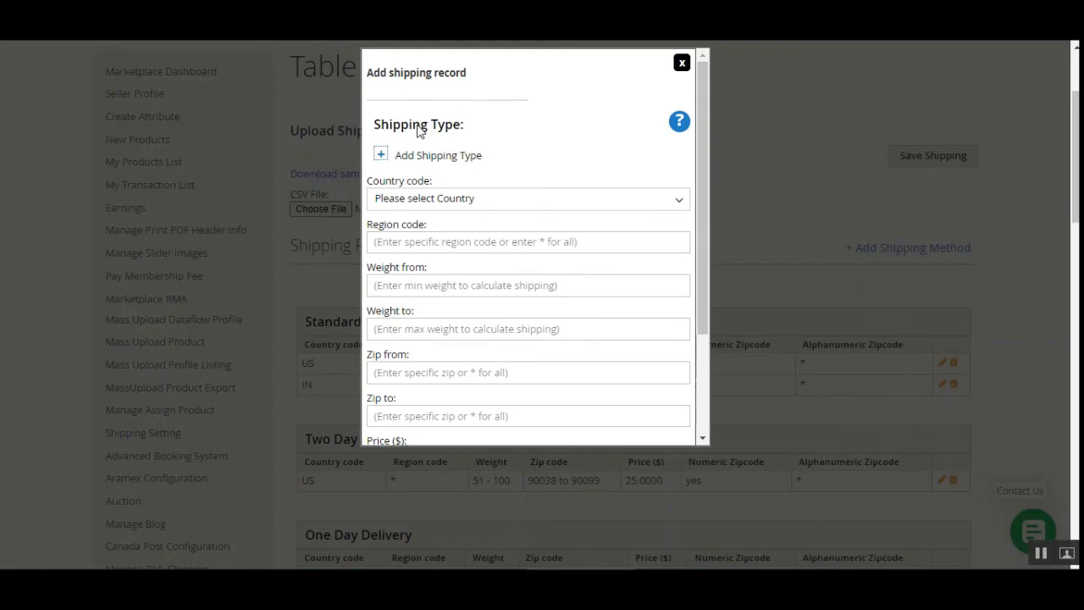
{"action": "left_click", "coordinate": [383, 156]}
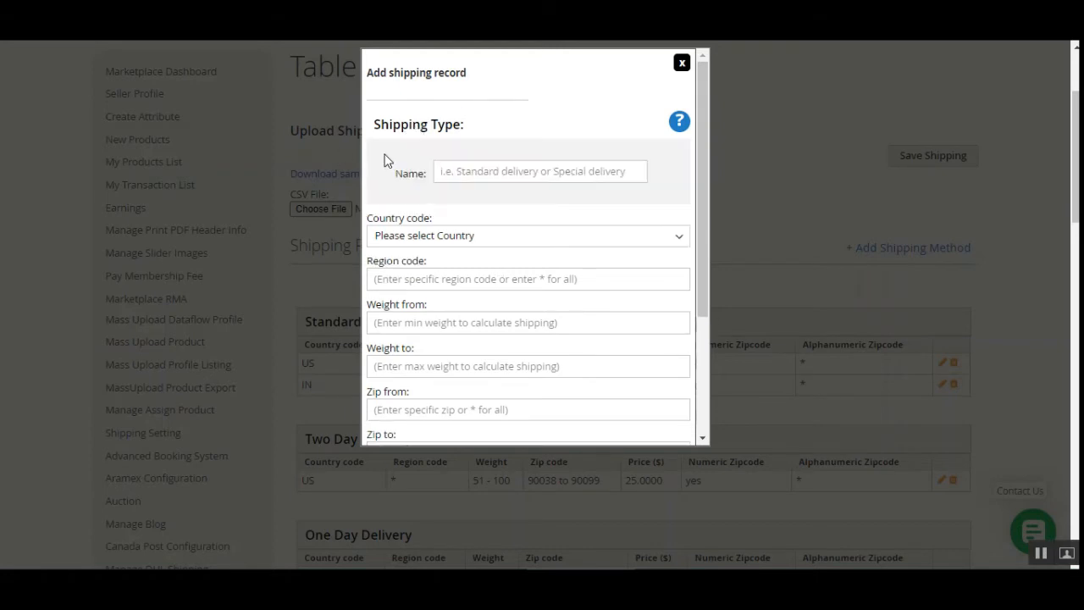
{"action": "left_click", "coordinate": [482, 176]}
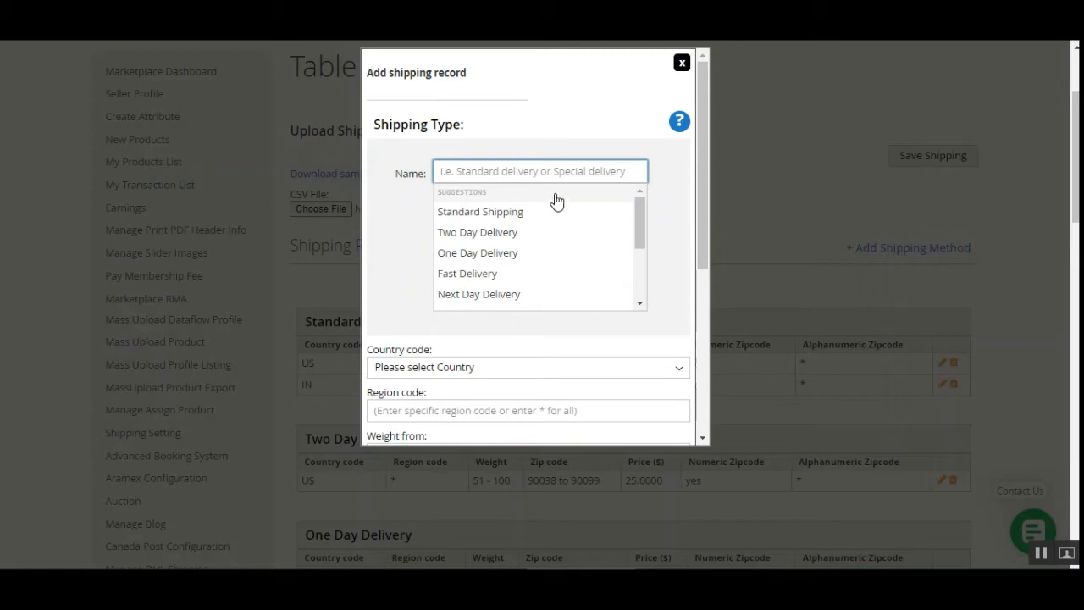
{"action": "left_click", "coordinate": [383, 233]}
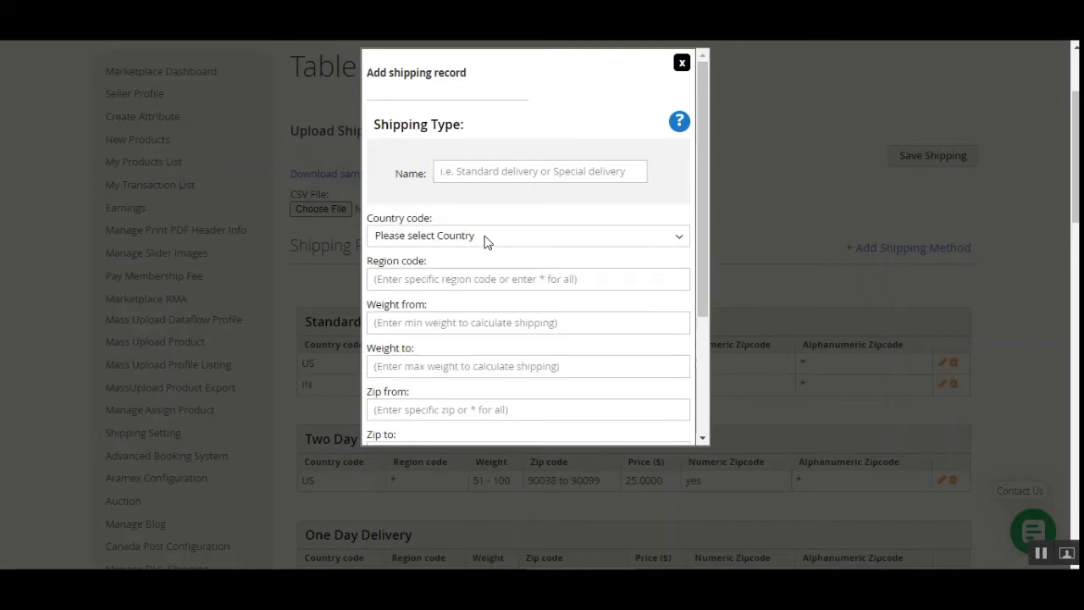
{"action": "left_click", "coordinate": [485, 237]}
{"action": "left_click", "coordinate": [391, 193]}
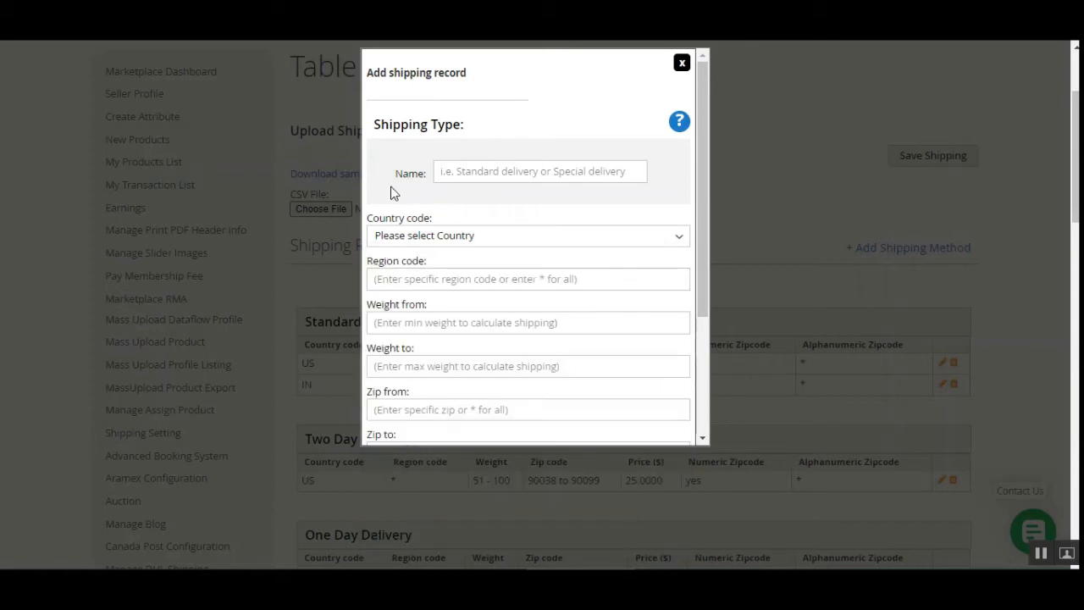
{"action": "left_click", "coordinate": [458, 278]}
{"action": "left_click", "coordinate": [470, 257]}
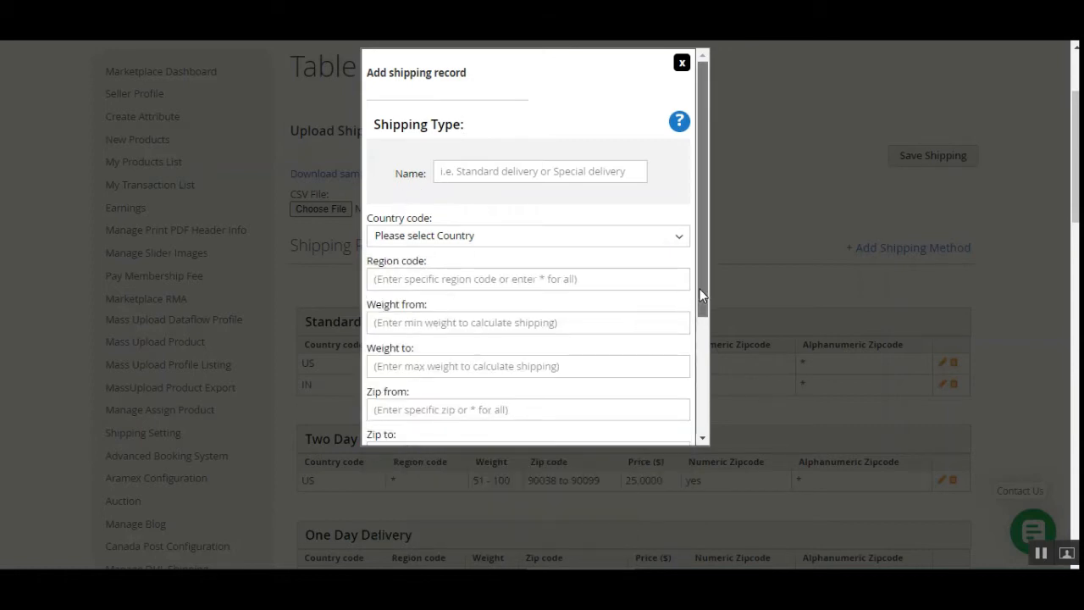
- Review the form's price, Numeric Zipcode and Alphanumeric Zipcode fields, and close the form without saving
{"action": "left_click_drag", "start_coordinate": [699, 289], "coordinate": [699, 385]}
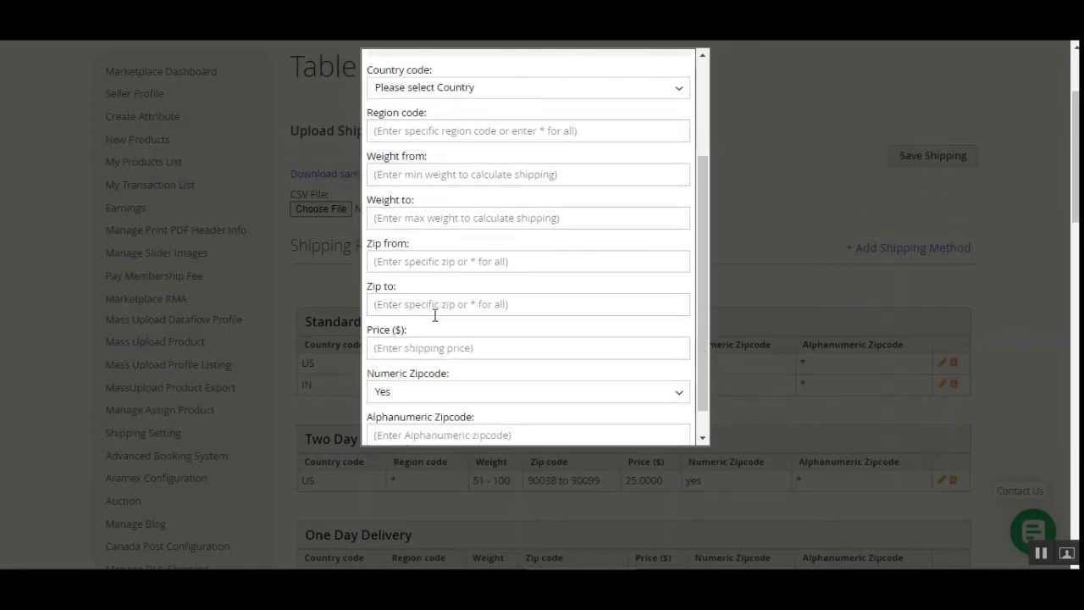
{"action": "left_click", "coordinate": [460, 347]}
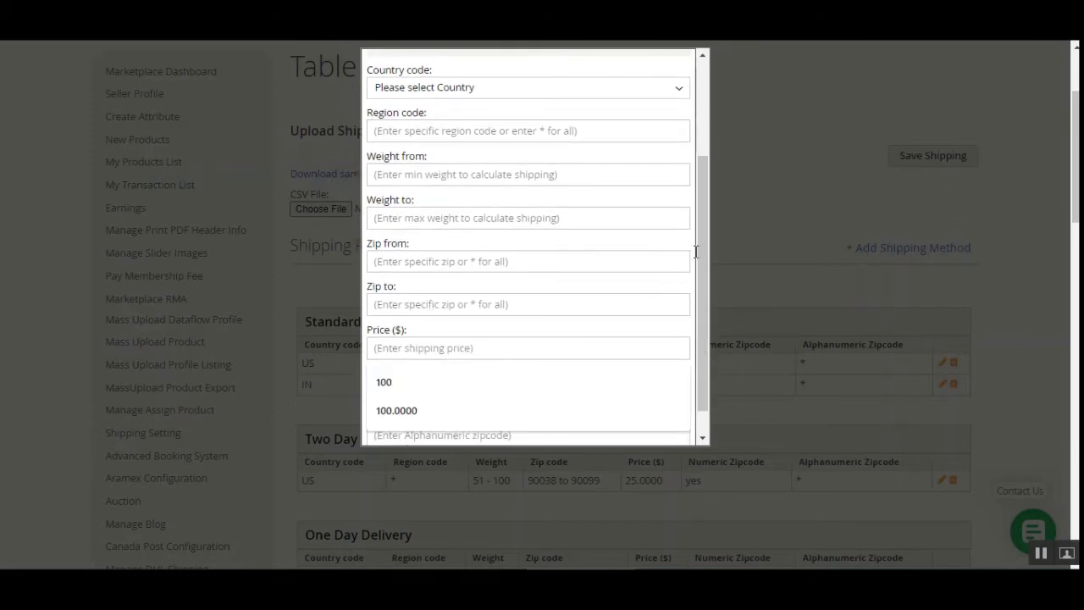
{"action": "left_click_drag", "start_coordinate": [695, 252], "coordinate": [694, 297]}
{"action": "left_click", "coordinate": [467, 344]}
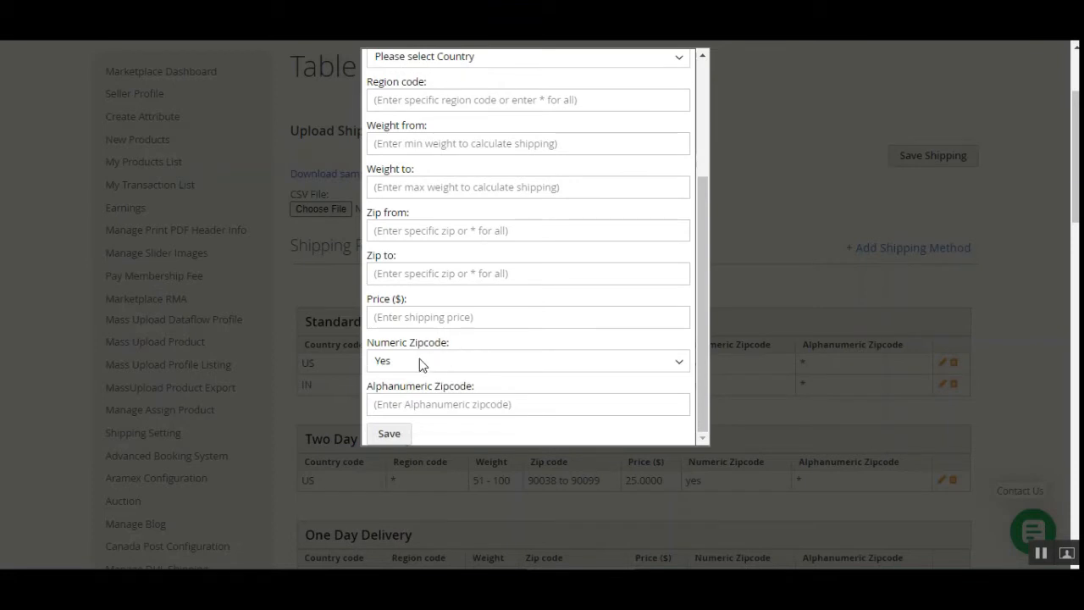
{"action": "left_click", "coordinate": [453, 366]}
{"action": "left_click", "coordinate": [505, 364]}
{"action": "left_click_drag", "start_coordinate": [381, 387], "coordinate": [491, 404]}
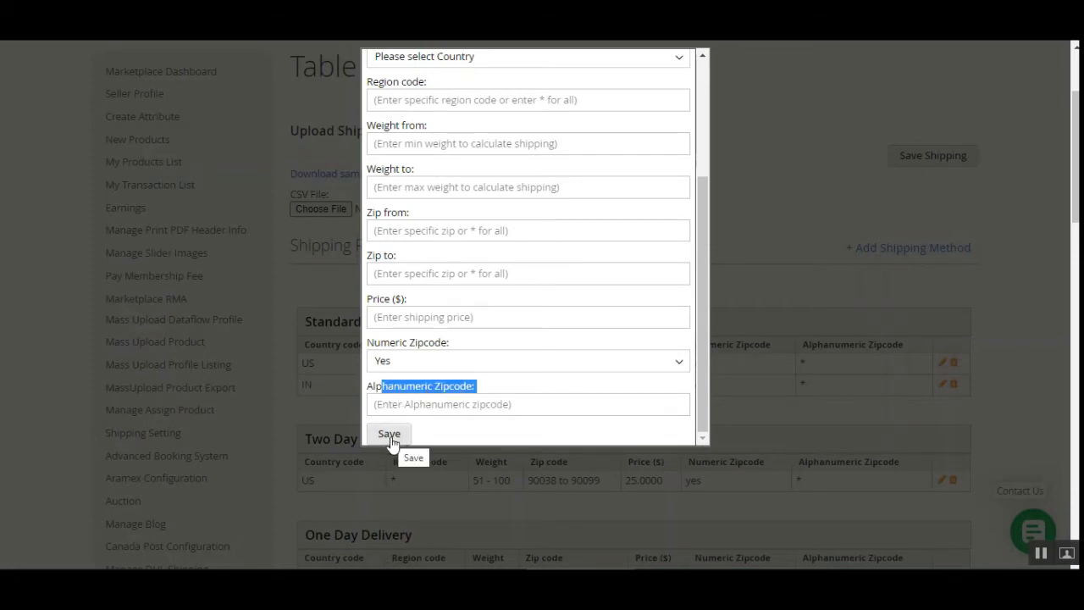
{"action": "left_click_drag", "start_coordinate": [709, 267], "coordinate": [711, 123]}
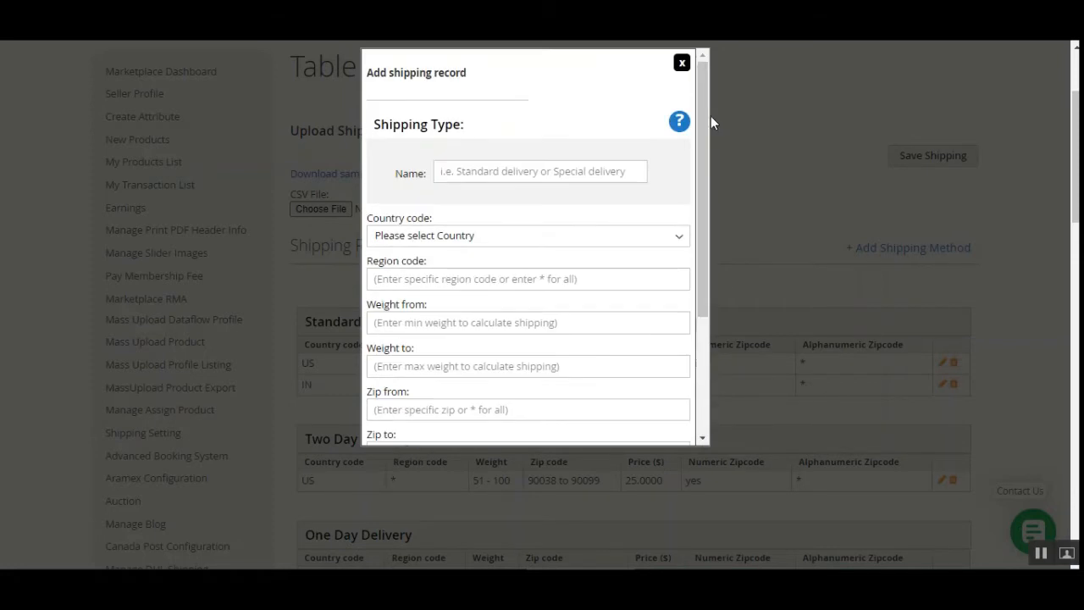
{"action": "left_click", "coordinate": [685, 64]}
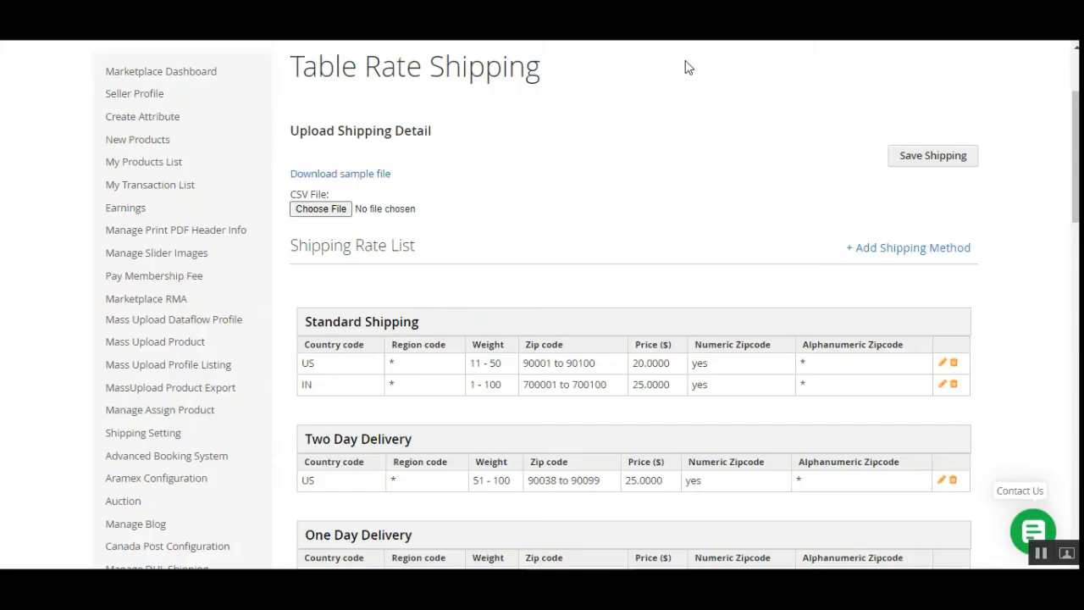
- Reopen the Add shipping record form, show the new shipping type's name field, look through all fields, and close it unsaved
{"action": "scroll", "coordinate": [931, 508], "scroll_direction": "up", "scroll_amount": 2}
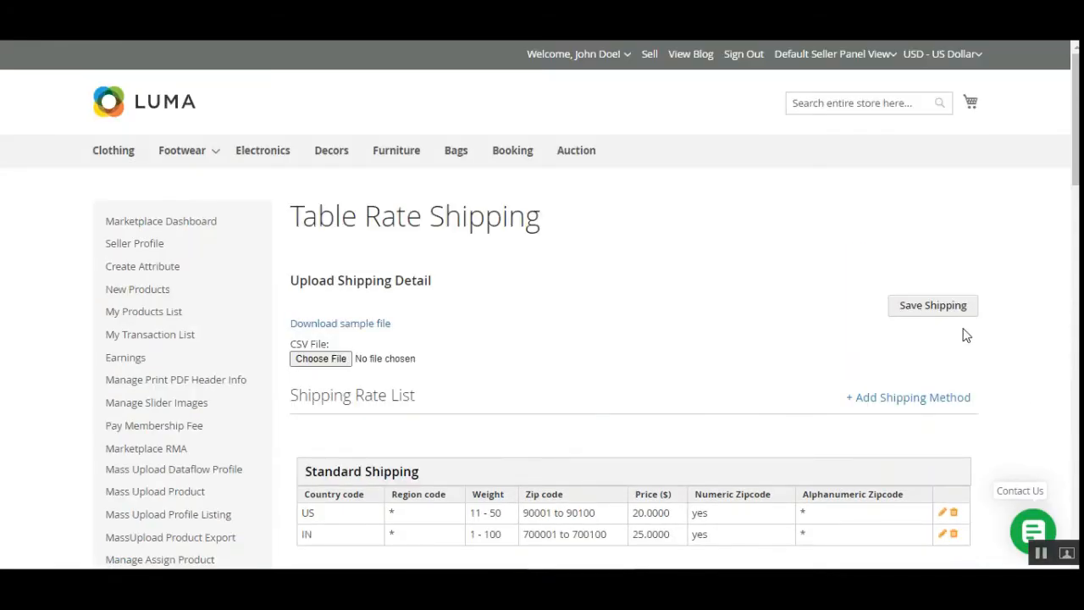
{"action": "left_click", "coordinate": [875, 404]}
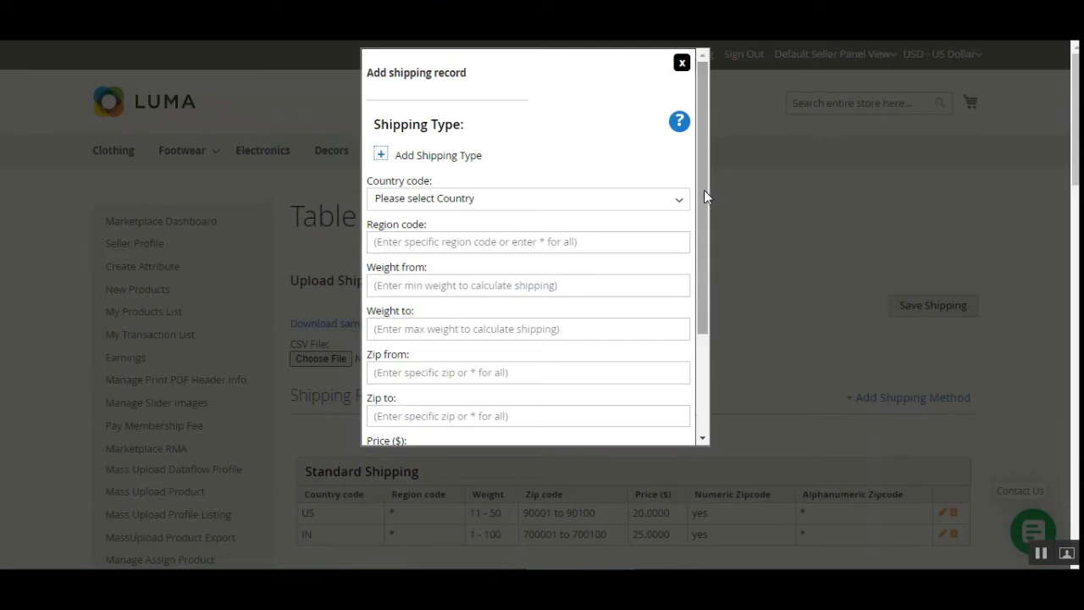
{"action": "left_click", "coordinate": [380, 154]}
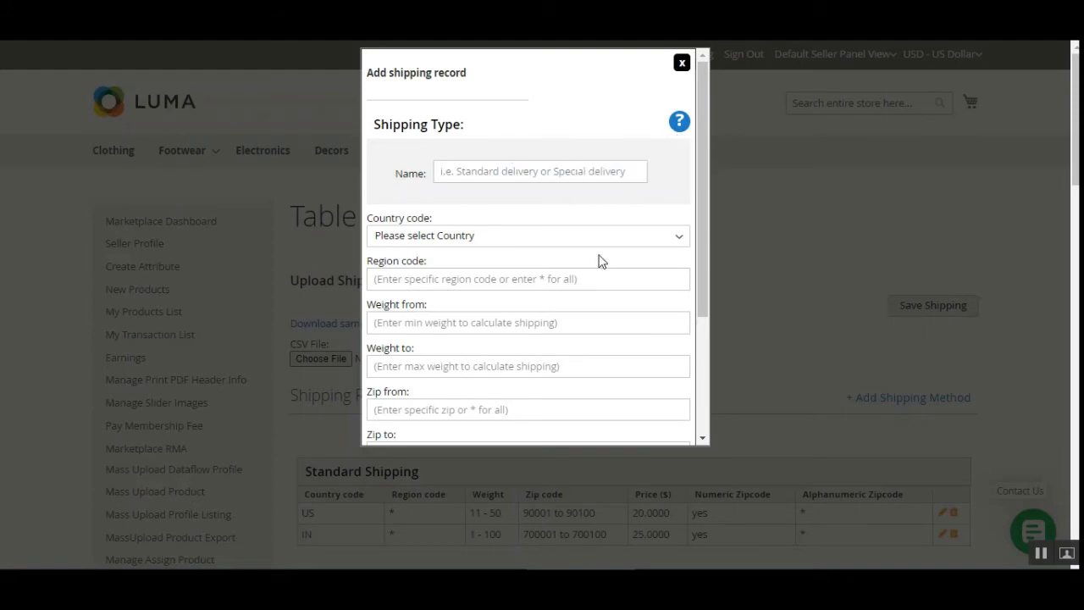
{"action": "scroll", "coordinate": [694, 127], "scroll_direction": "down", "scroll_amount": 3}
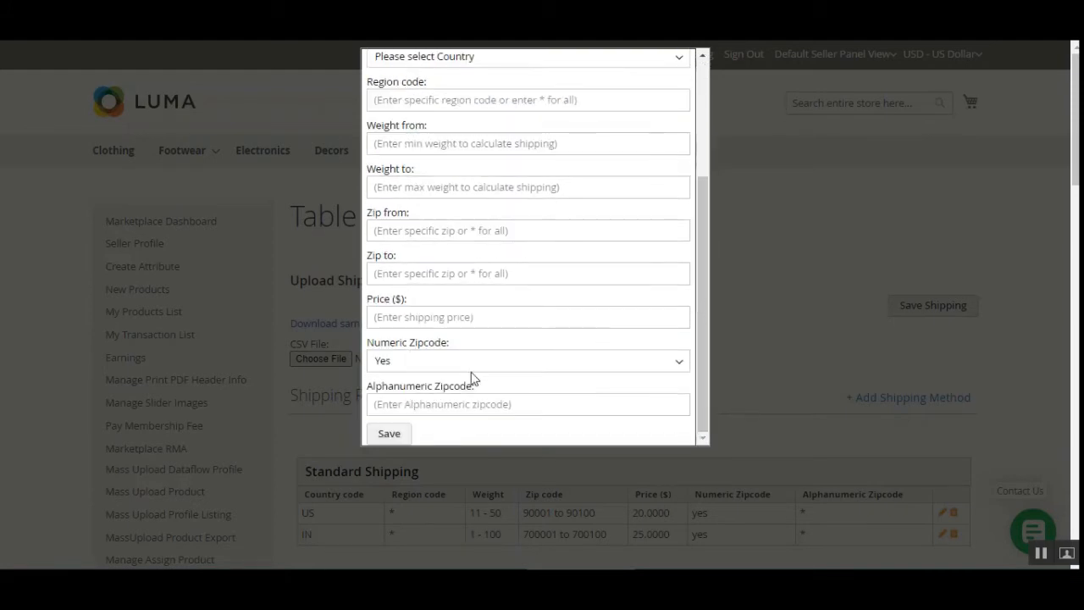
{"action": "left_click_drag", "start_coordinate": [702, 237], "coordinate": [711, 56]}
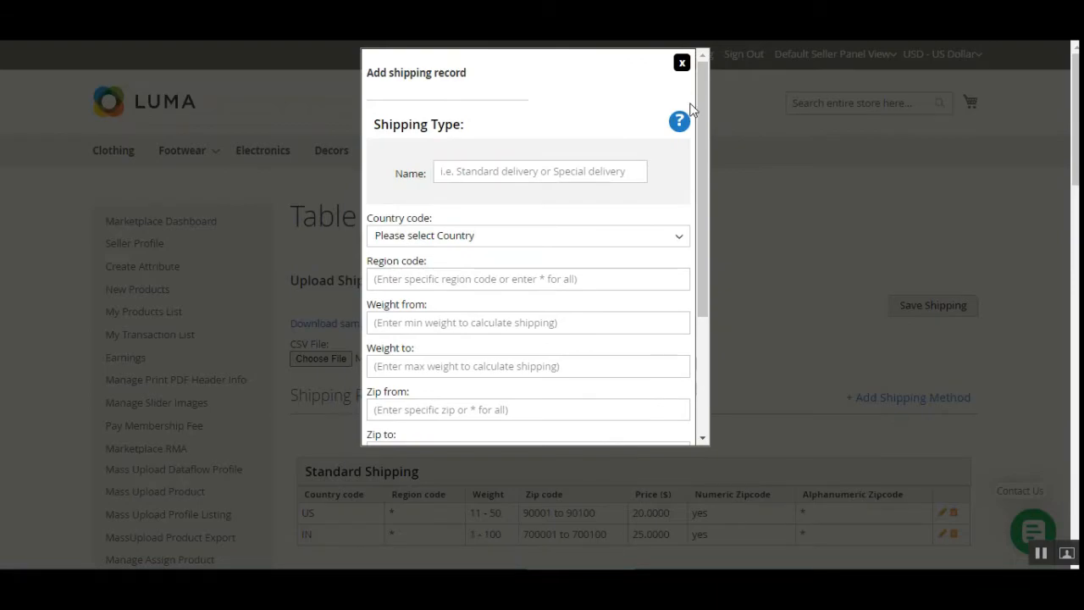
{"action": "left_click", "coordinate": [680, 65]}
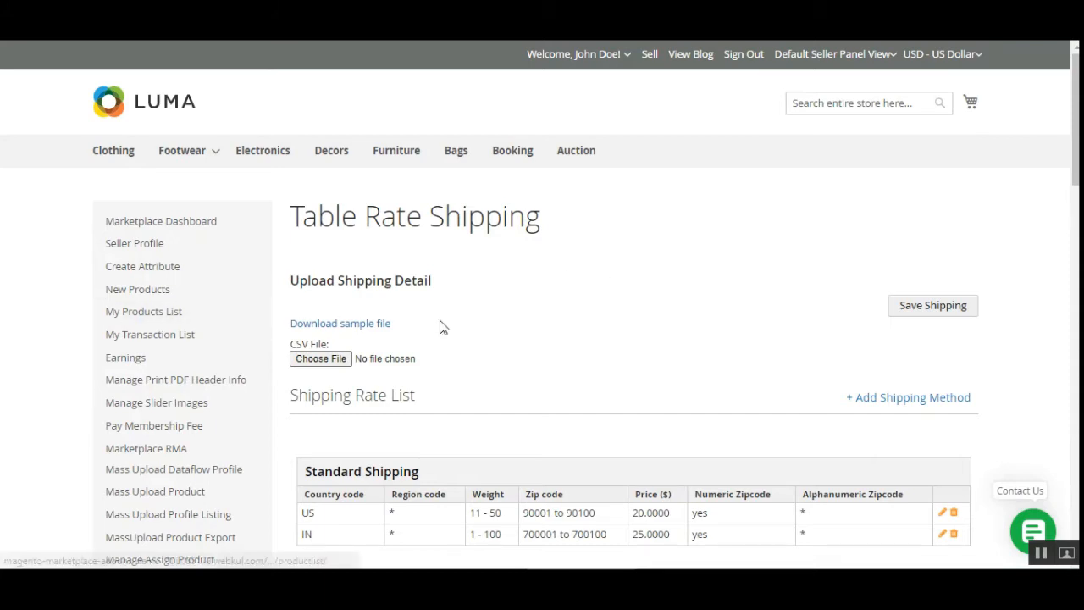
- Switch to the Table Rate Shipping Superset page and examine its Shipping Superset Information form and Shipping Superset List
{"action": "scroll", "coordinate": [116, 542], "scroll_direction": "down", "scroll_amount": 6}
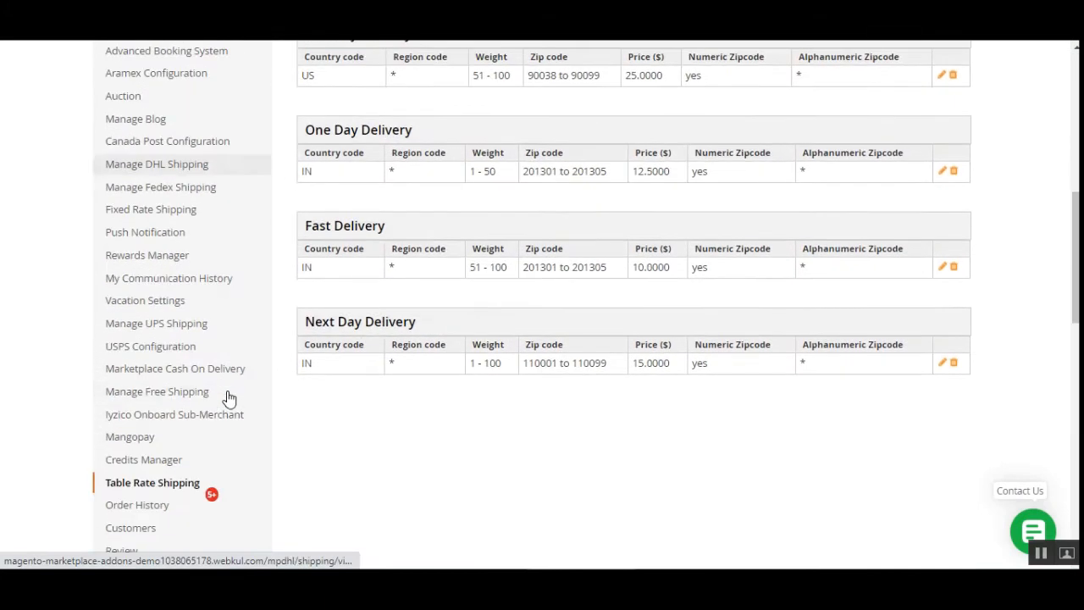
{"action": "mouse_move", "coordinate": [211, 485]}
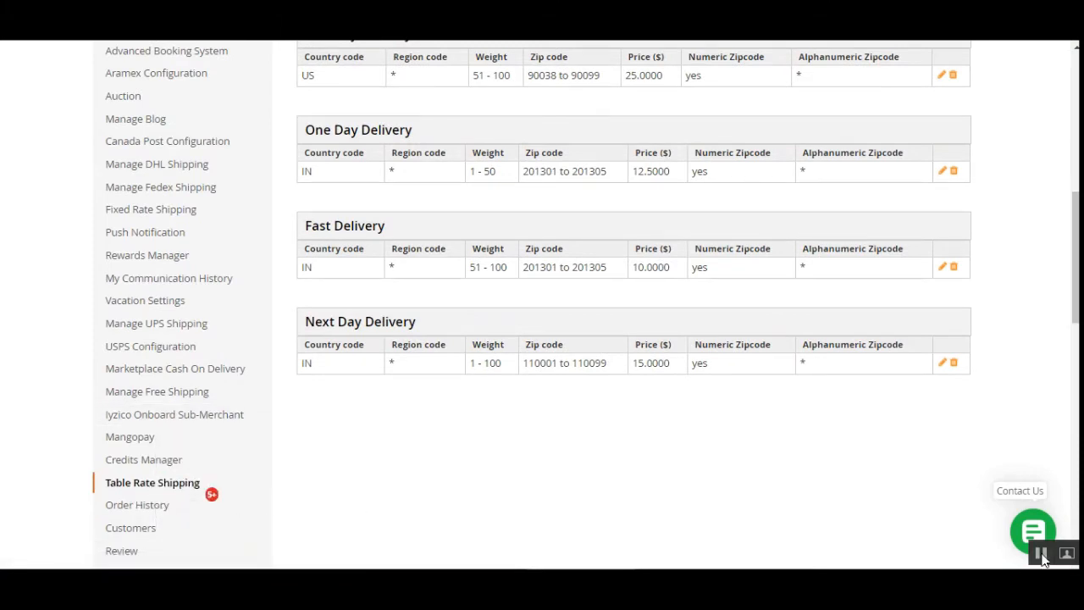
{"action": "left_click_drag", "start_coordinate": [317, 224], "coordinate": [750, 225]}
{"action": "left_click", "coordinate": [828, 234]}
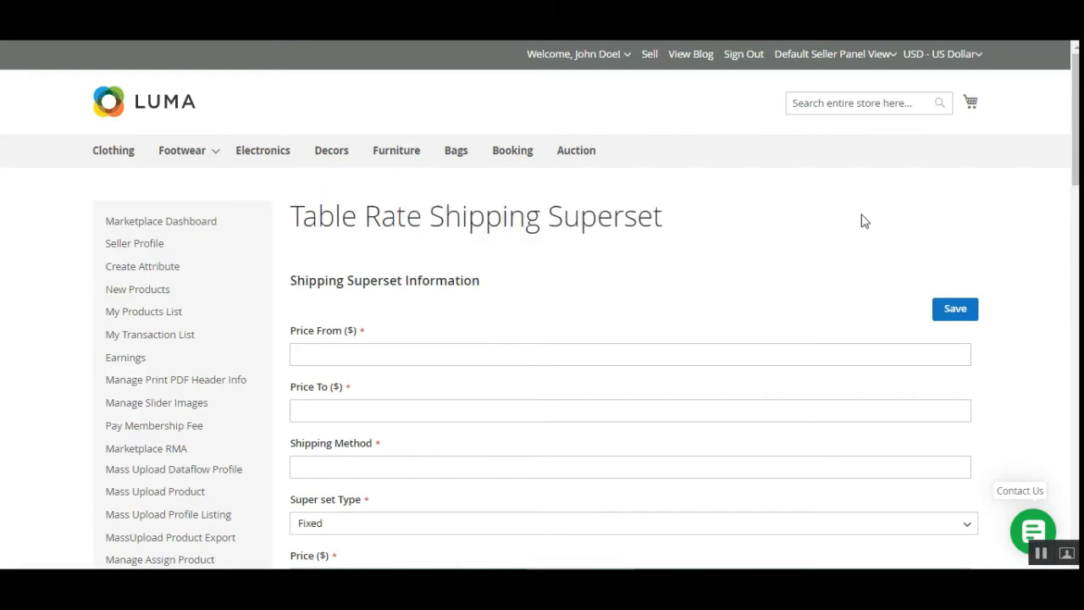
{"action": "scroll", "coordinate": [862, 245], "scroll_direction": "down", "scroll_amount": 1}
{"action": "scroll", "coordinate": [634, 339], "scroll_direction": "down", "scroll_amount": 1}
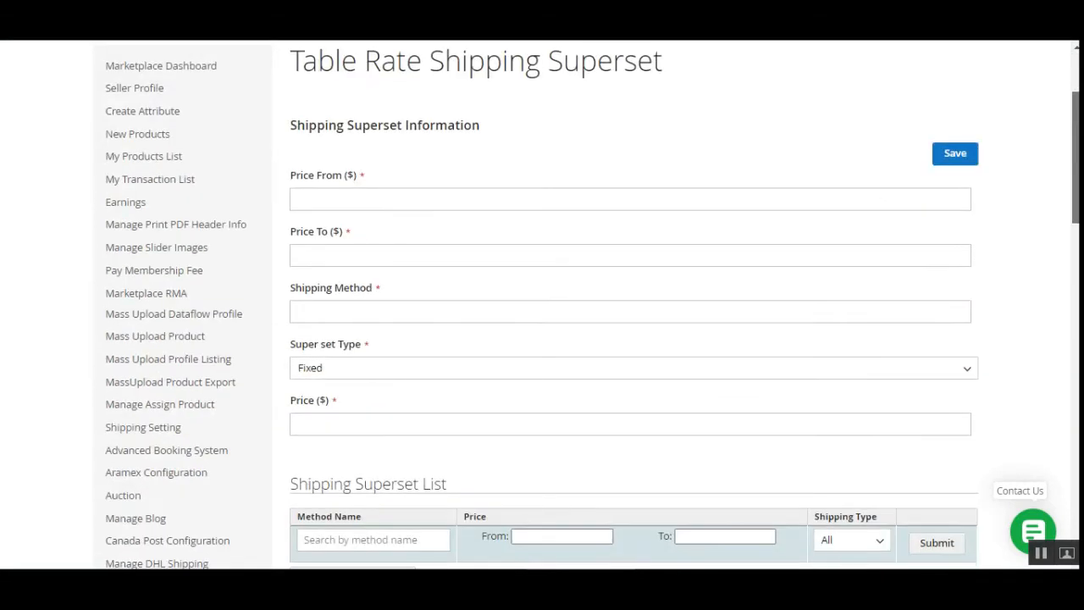
{"action": "scroll", "coordinate": [634, 338], "scroll_direction": "down", "scroll_amount": 4}
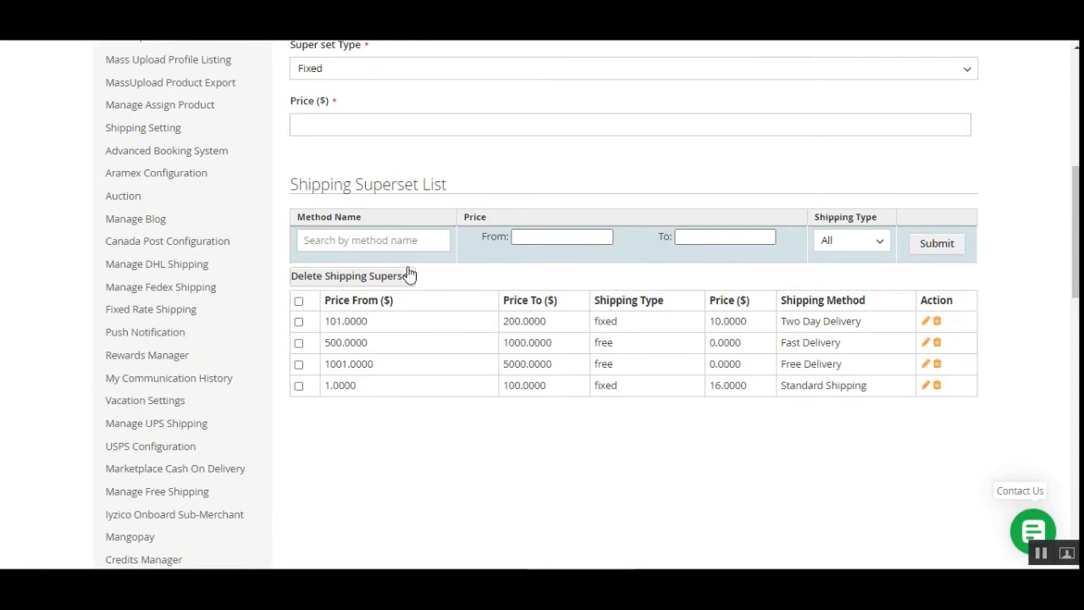
- Examine the Shipping Superset List heading and its records against the Price From and Price To fields of the superset form
{"action": "left_click_drag", "start_coordinate": [308, 183], "coordinate": [593, 194]}
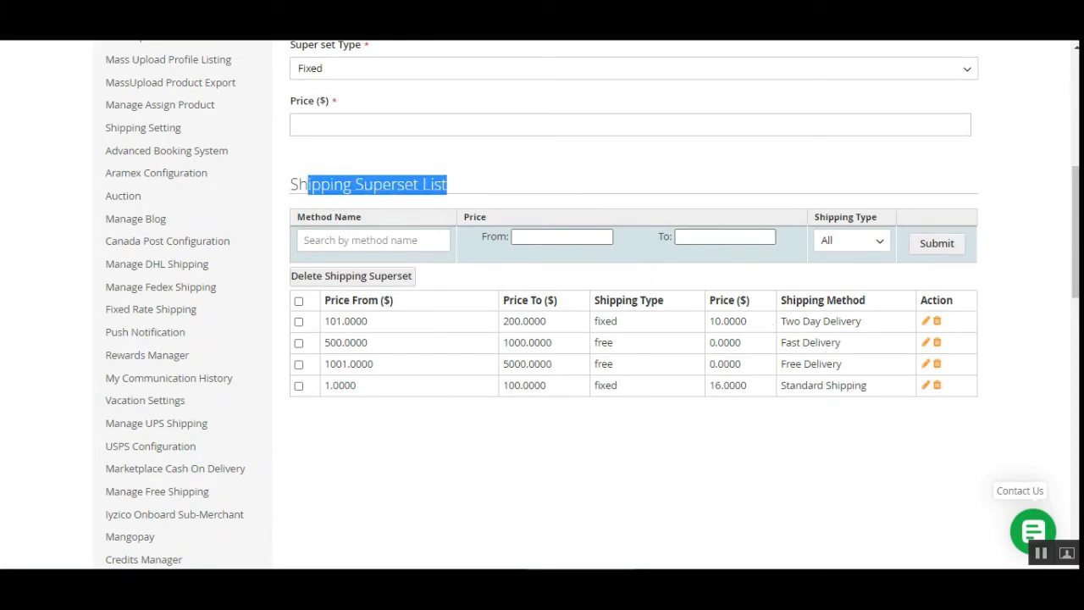
{"action": "left_click_drag", "start_coordinate": [1076, 232], "coordinate": [1075, 144]}
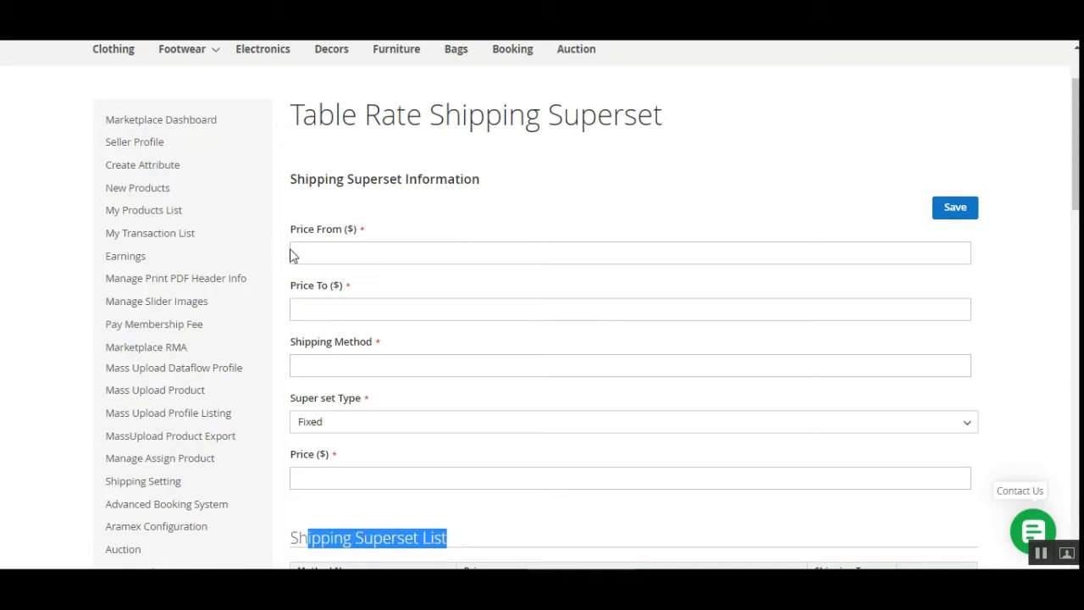
{"action": "scroll", "coordinate": [358, 293], "scroll_direction": "down", "scroll_amount": 1}
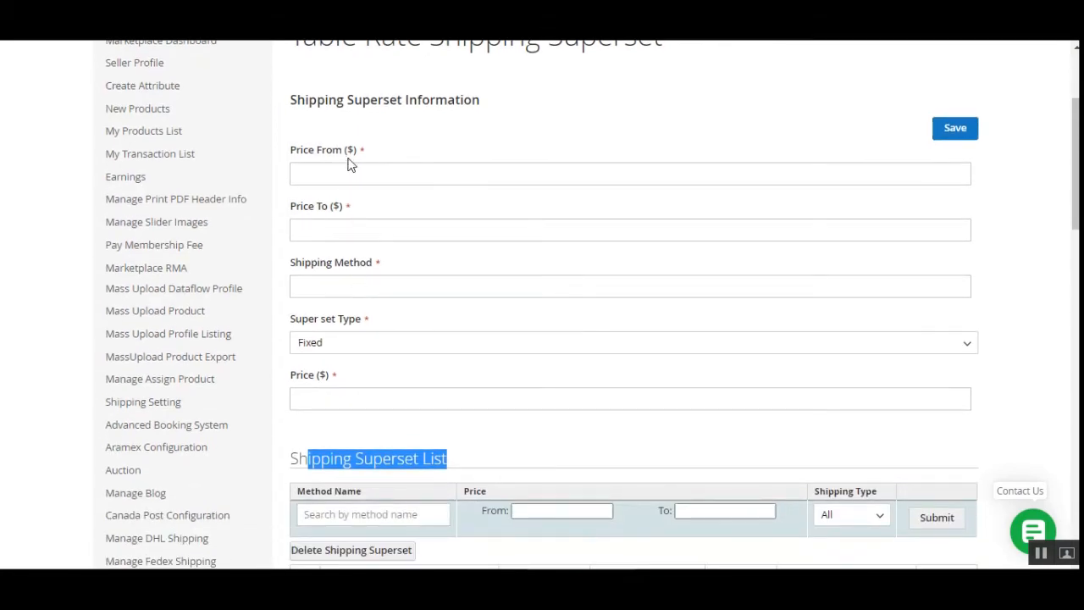
{"action": "left_click", "coordinate": [318, 229]}
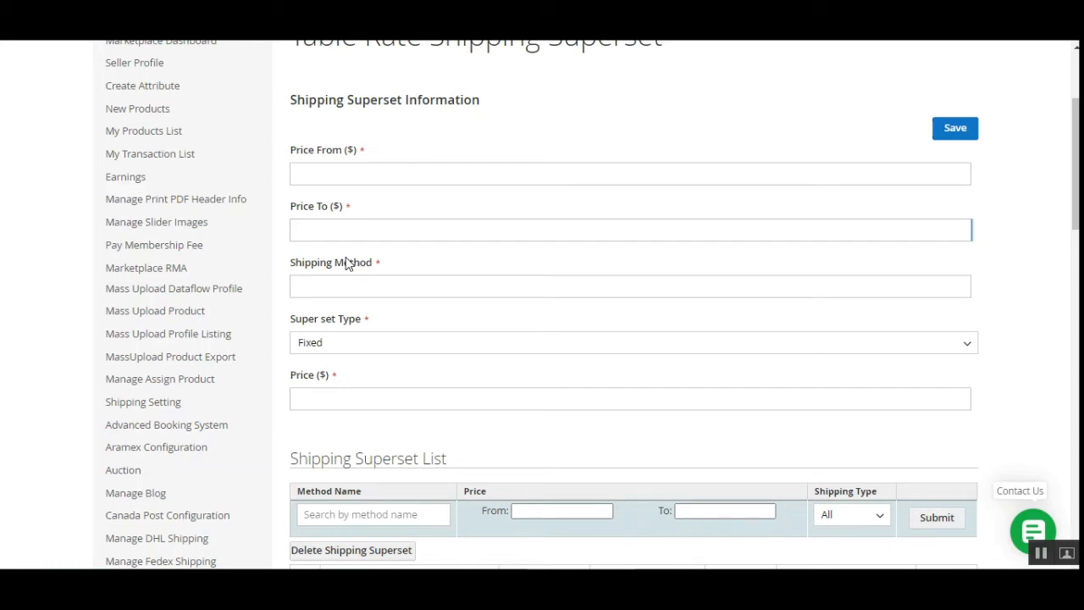
{"action": "scroll", "coordinate": [345, 263], "scroll_direction": "down", "scroll_amount": 3}
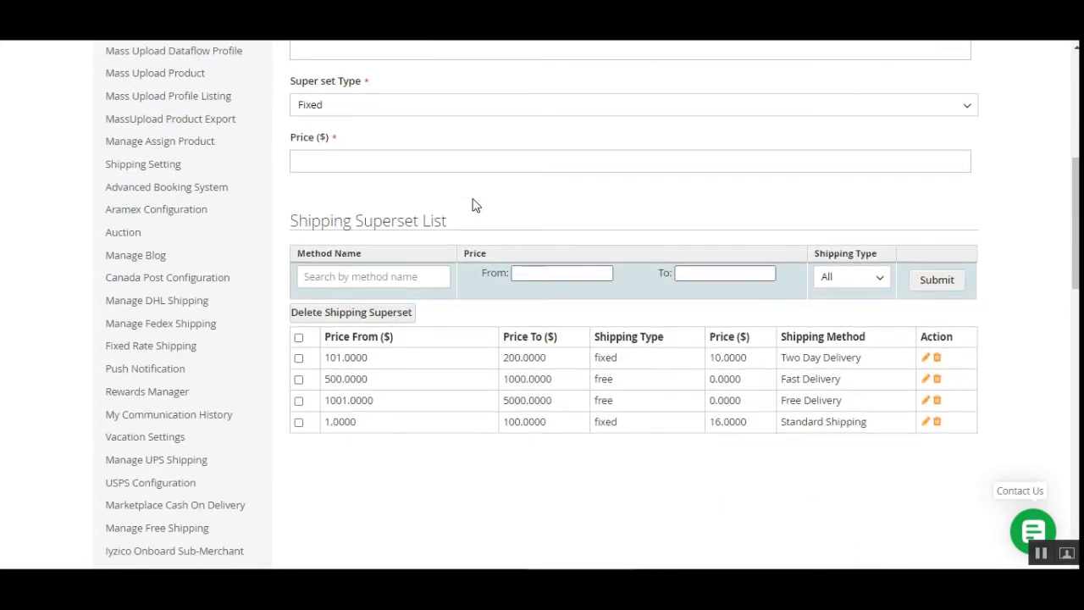
{"action": "scroll", "coordinate": [358, 248], "scroll_direction": "up", "scroll_amount": 4}
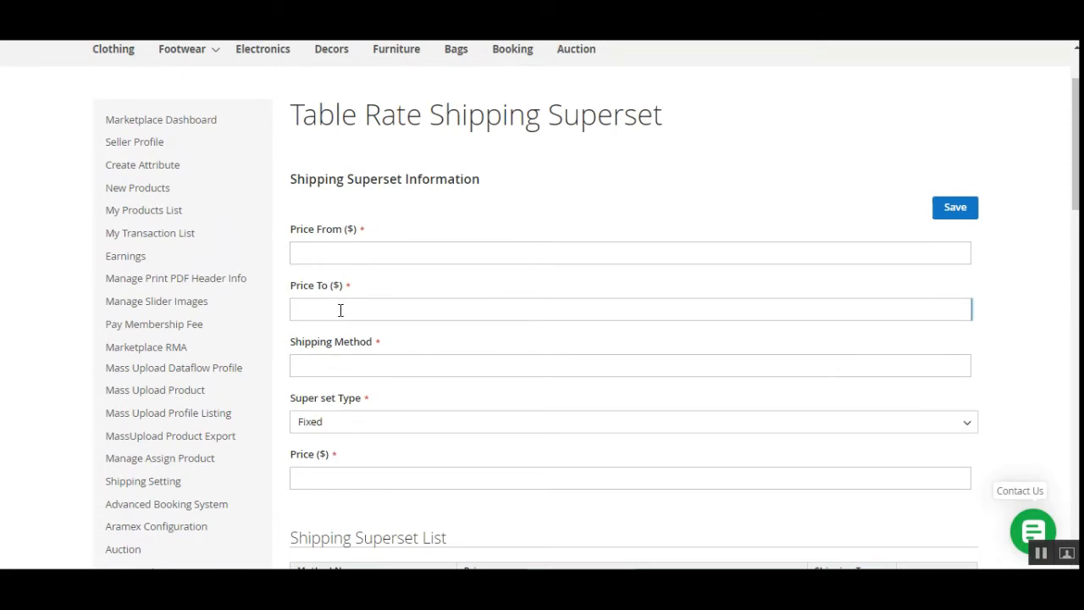
{"action": "left_click", "coordinate": [314, 251]}
{"action": "left_click", "coordinate": [322, 312]}
{"action": "scroll", "coordinate": [340, 370], "scroll_direction": "down", "scroll_amount": 1}
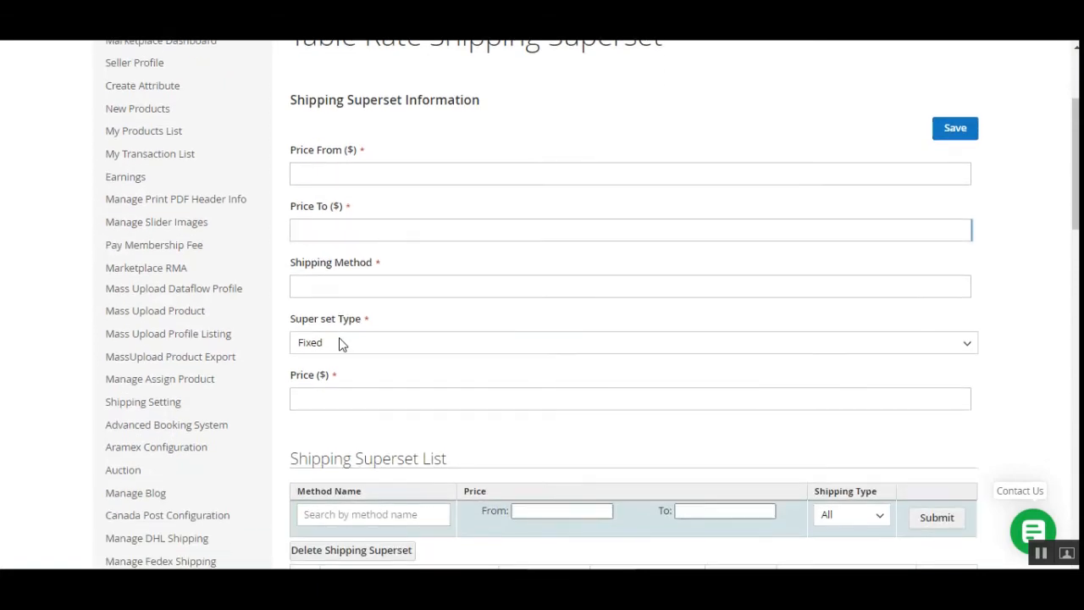
- Show the Super set Type options by choosing Free, restore Fixed, and point out the Price field in the form
{"action": "left_click", "coordinate": [356, 346]}
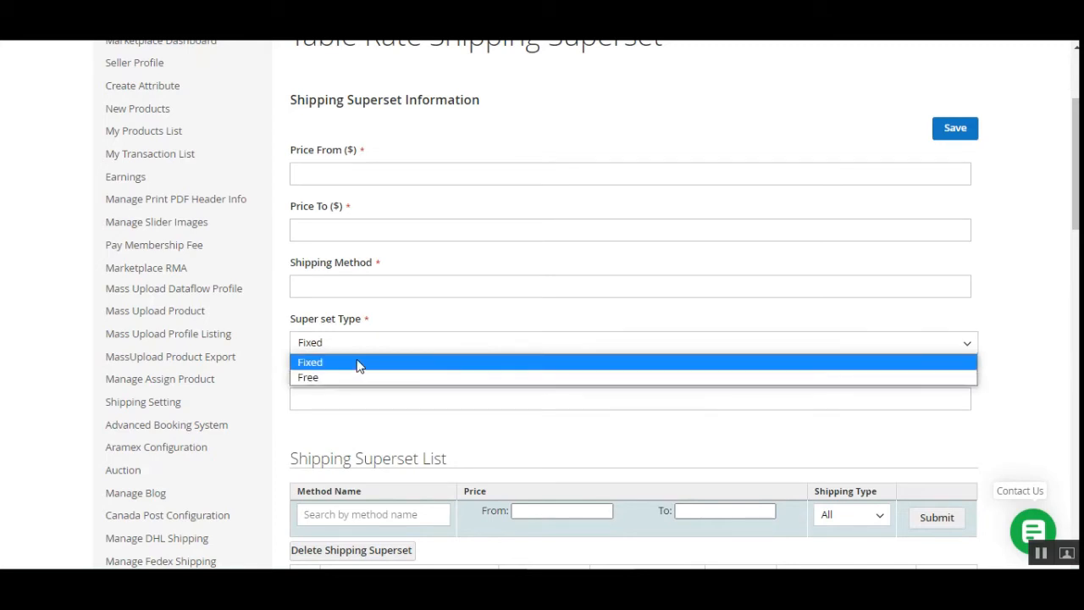
{"action": "left_click", "coordinate": [354, 378]}
{"action": "left_click", "coordinate": [337, 349]}
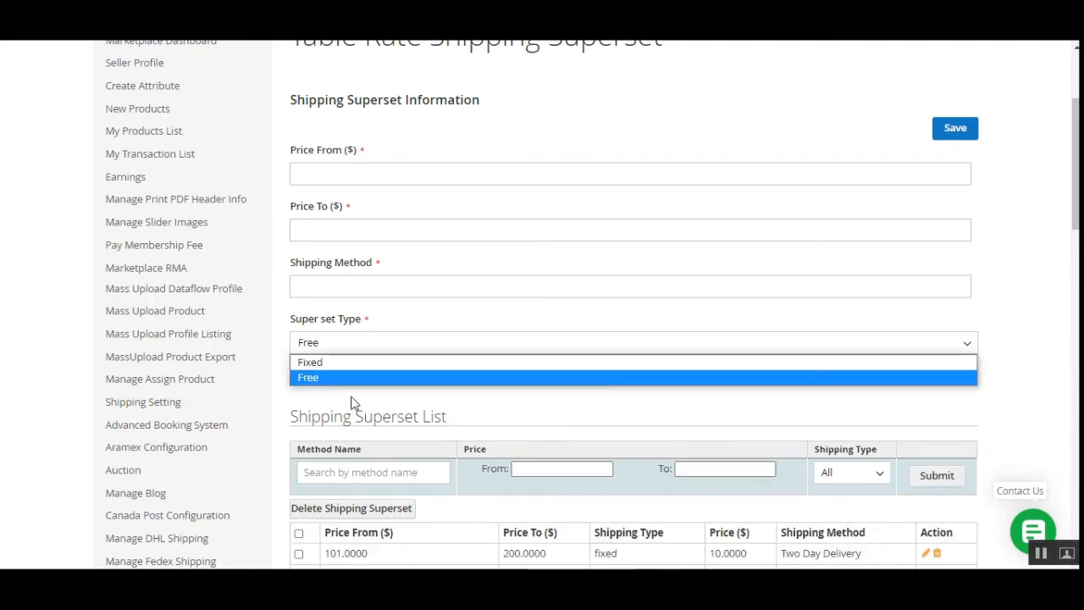
{"action": "left_click", "coordinate": [354, 405]}
{"action": "left_click", "coordinate": [356, 346]}
{"action": "left_click", "coordinate": [358, 362]}
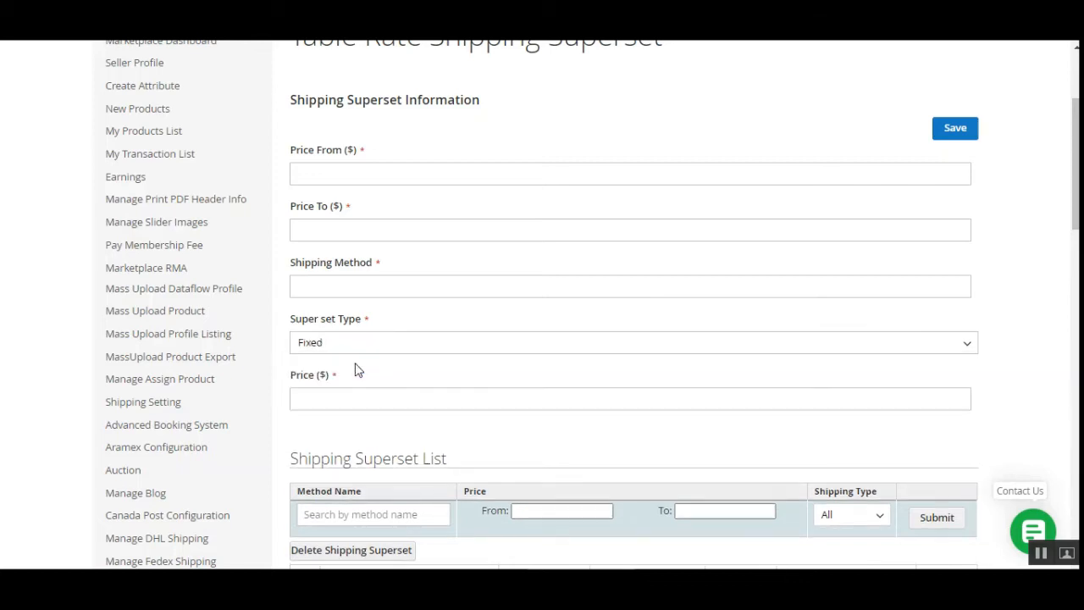
{"action": "left_click", "coordinate": [329, 400]}
{"action": "left_click_drag", "start_coordinate": [1074, 148], "coordinate": [1074, 110]}
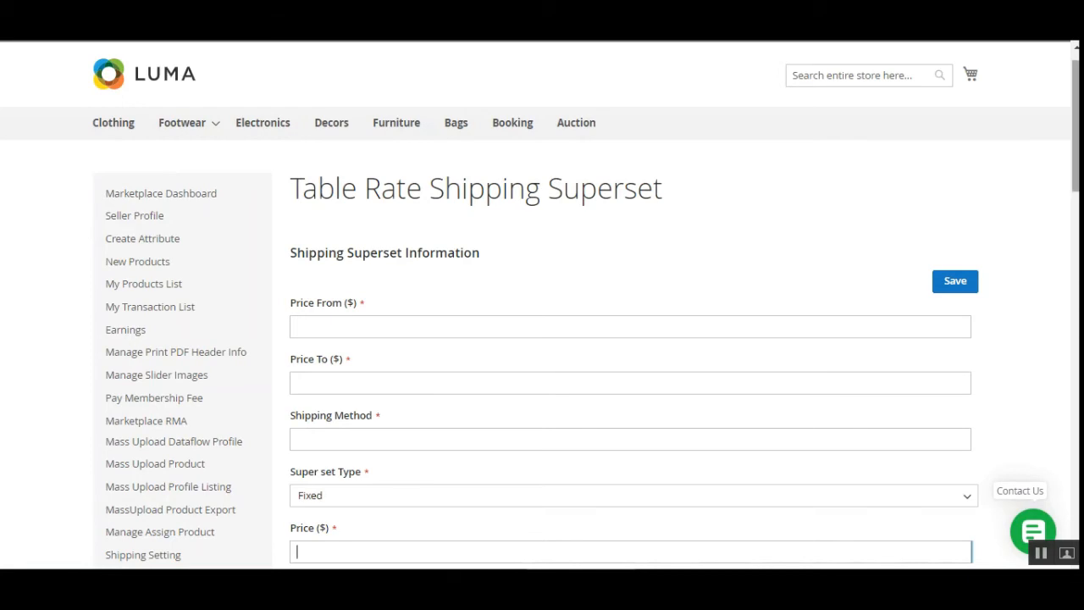
- Switch to the Webkul module guide and look over the Example Table Rate Superset section for two sellers
{"action": "left_click_drag", "start_coordinate": [1074, 151], "coordinate": [1075, 179]}
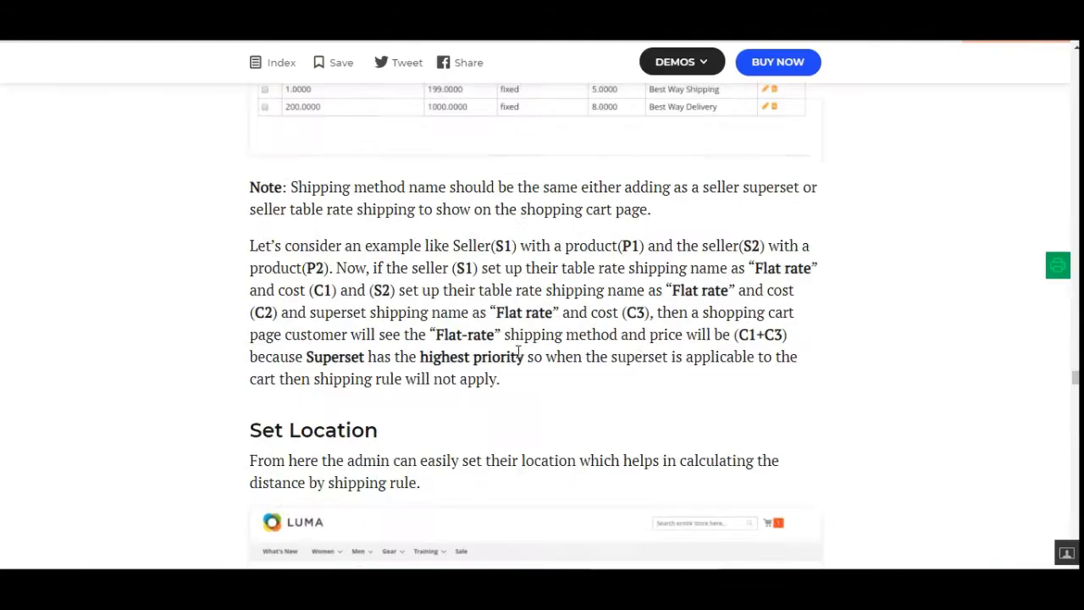
{"action": "scroll", "coordinate": [519, 354], "scroll_direction": "up", "scroll_amount": 4}
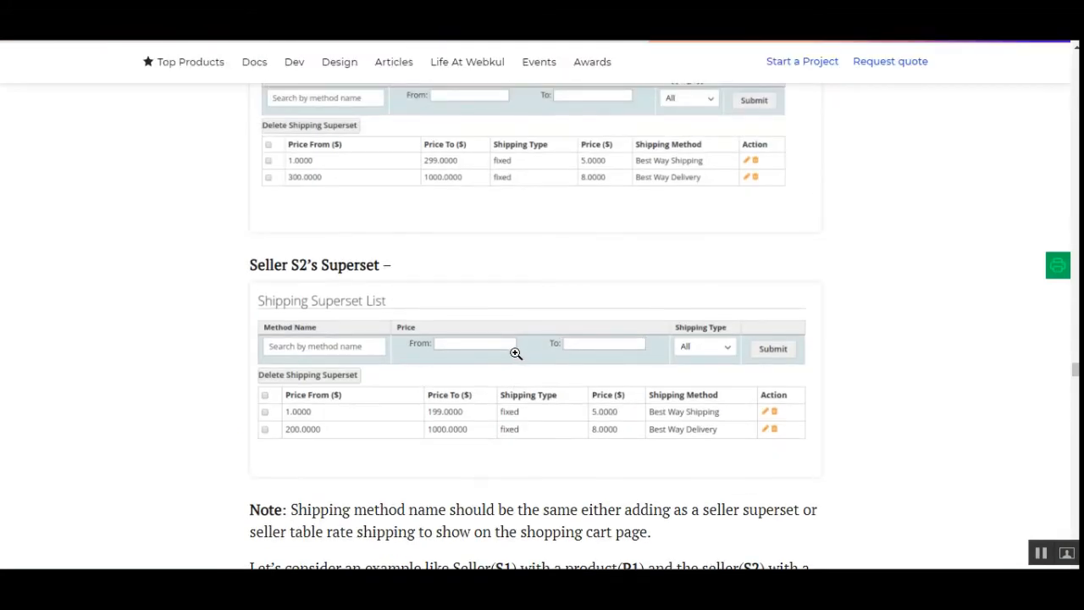
{"action": "scroll", "coordinate": [567, 374], "scroll_direction": "up", "scroll_amount": 4}
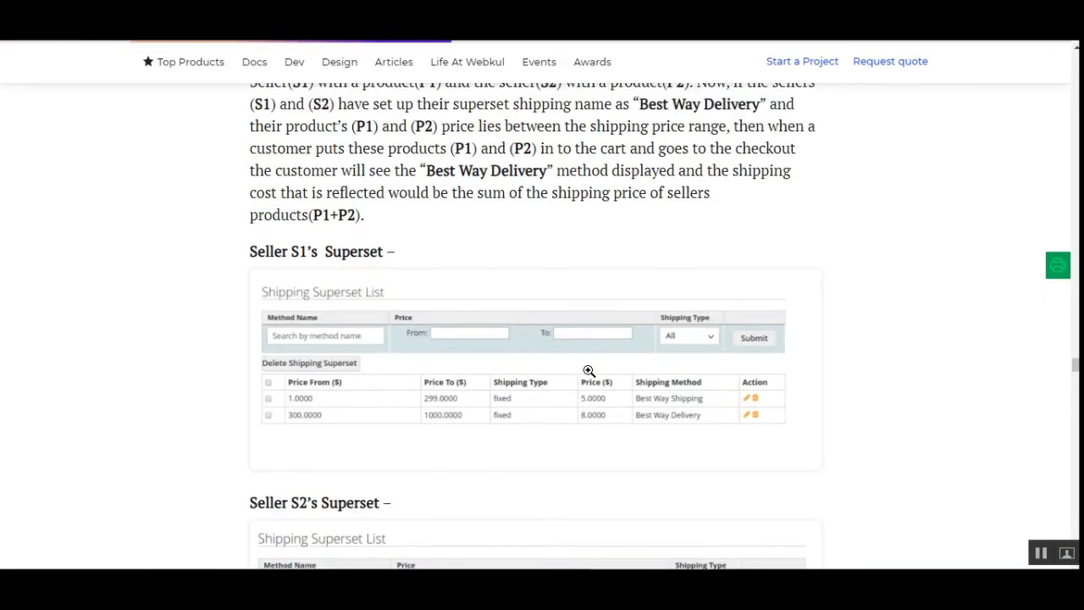
{"action": "scroll", "coordinate": [591, 378], "scroll_direction": "up", "scroll_amount": 1}
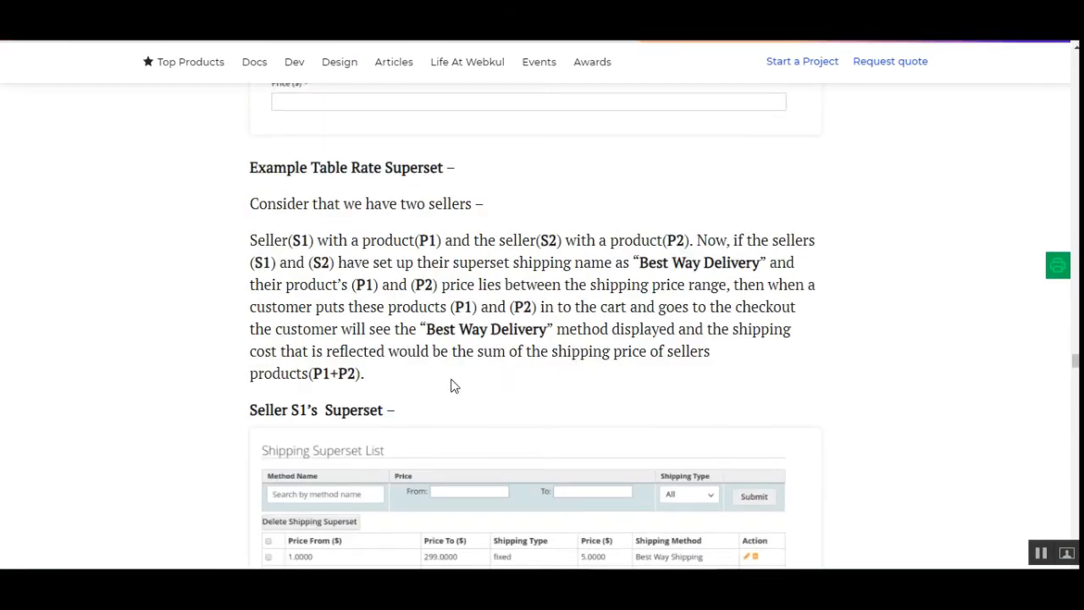
{"action": "scroll", "coordinate": [508, 352], "scroll_direction": "down", "scroll_amount": 2}
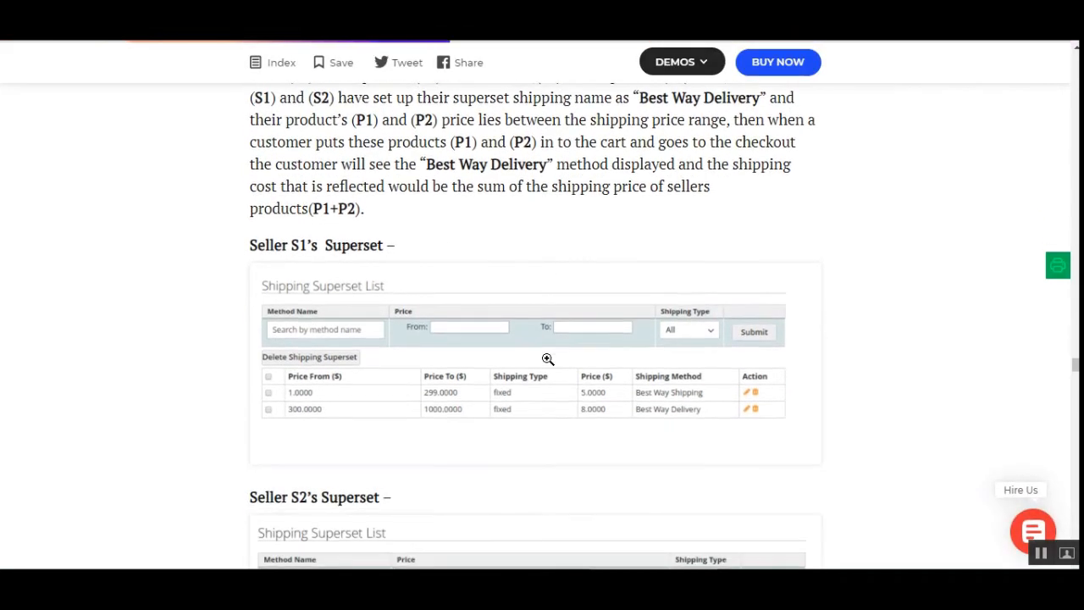
{"action": "scroll", "coordinate": [282, 315], "scroll_direction": "down", "scroll_amount": 2}
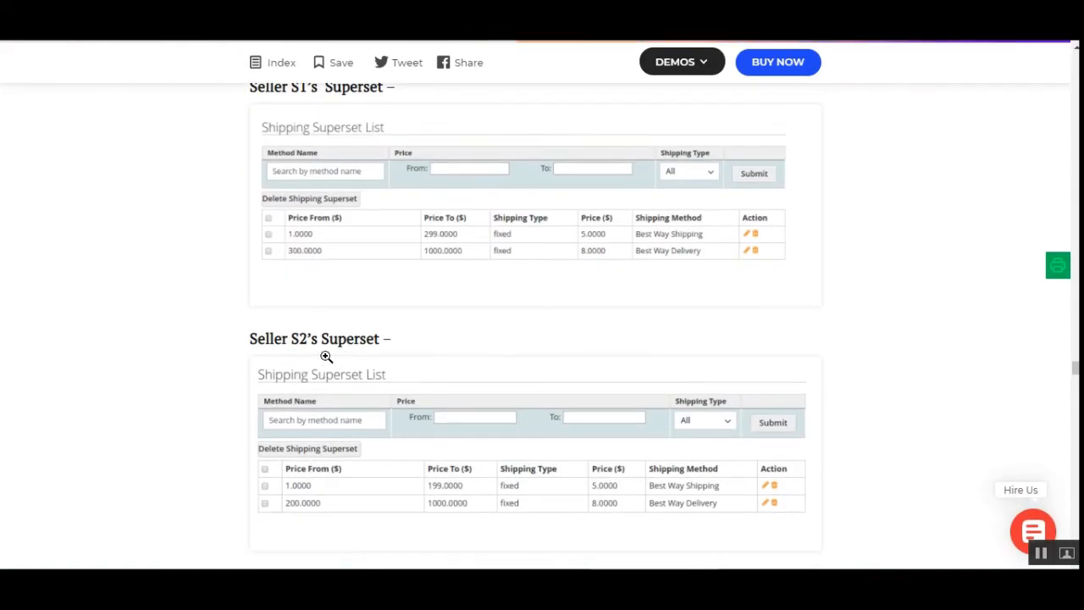
- Compare the "Best Way Delivery" method name in the example text with the superset lists of sellers S1 and S2
{"action": "scroll", "coordinate": [373, 381], "scroll_direction": "up", "scroll_amount": 1}
{"action": "scroll", "coordinate": [389, 398], "scroll_direction": "up", "scroll_amount": 1}
{"action": "scroll", "coordinate": [609, 313], "scroll_direction": "up", "scroll_amount": 3}
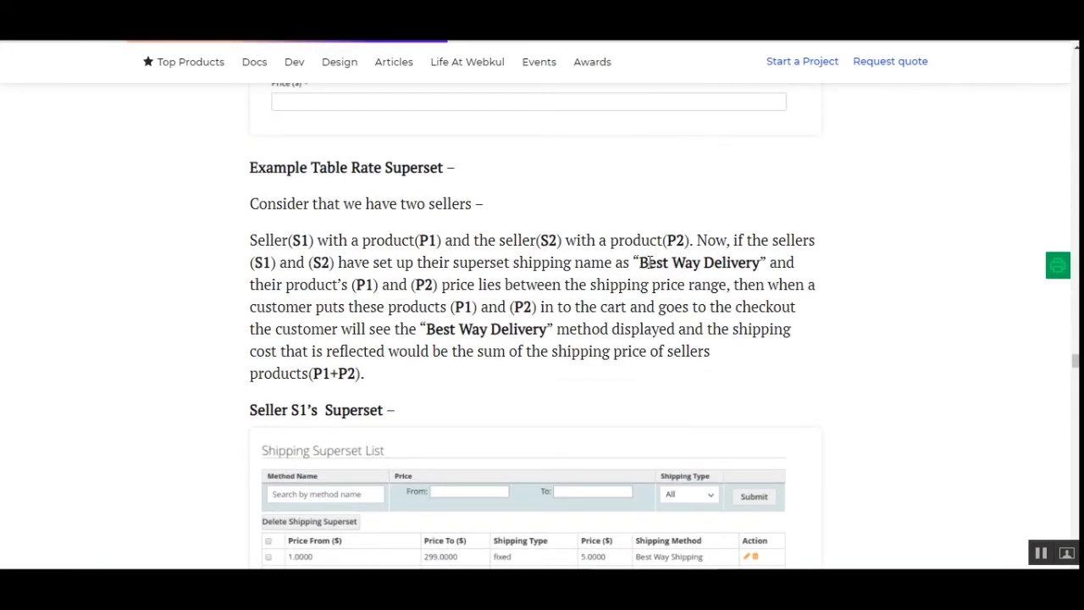
{"action": "left_click_drag", "start_coordinate": [648, 262], "coordinate": [739, 269]}
{"action": "scroll", "coordinate": [743, 280], "scroll_direction": "down", "scroll_amount": 4}
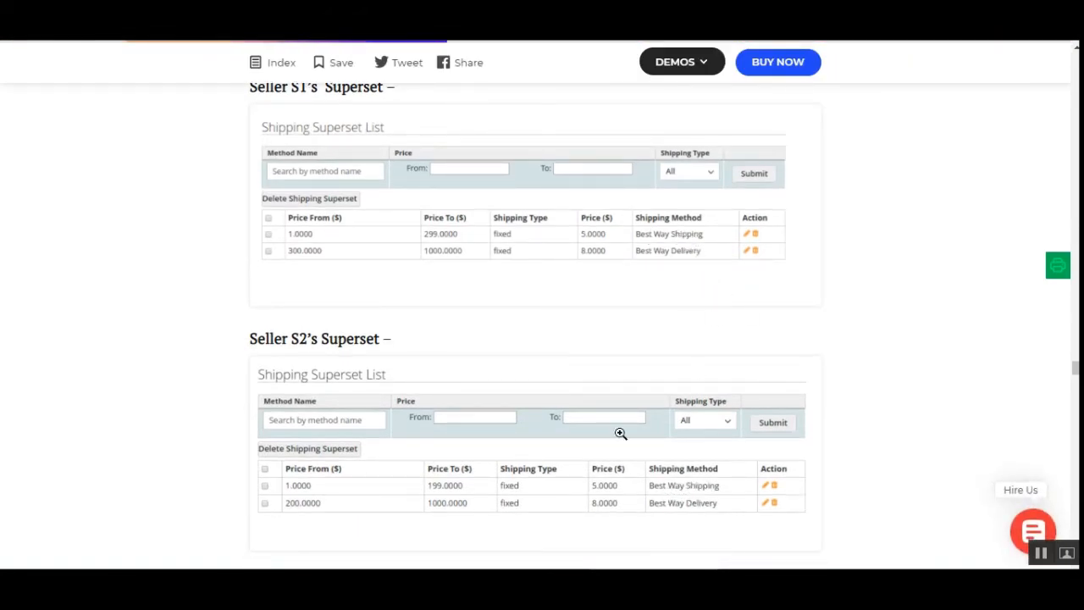
{"action": "scroll", "coordinate": [518, 386], "scroll_direction": "up", "scroll_amount": 3}
{"action": "scroll", "coordinate": [324, 211], "scroll_direction": "down", "scroll_amount": 4}
{"action": "scroll", "coordinate": [305, 256], "scroll_direction": "up", "scroll_amount": 1}
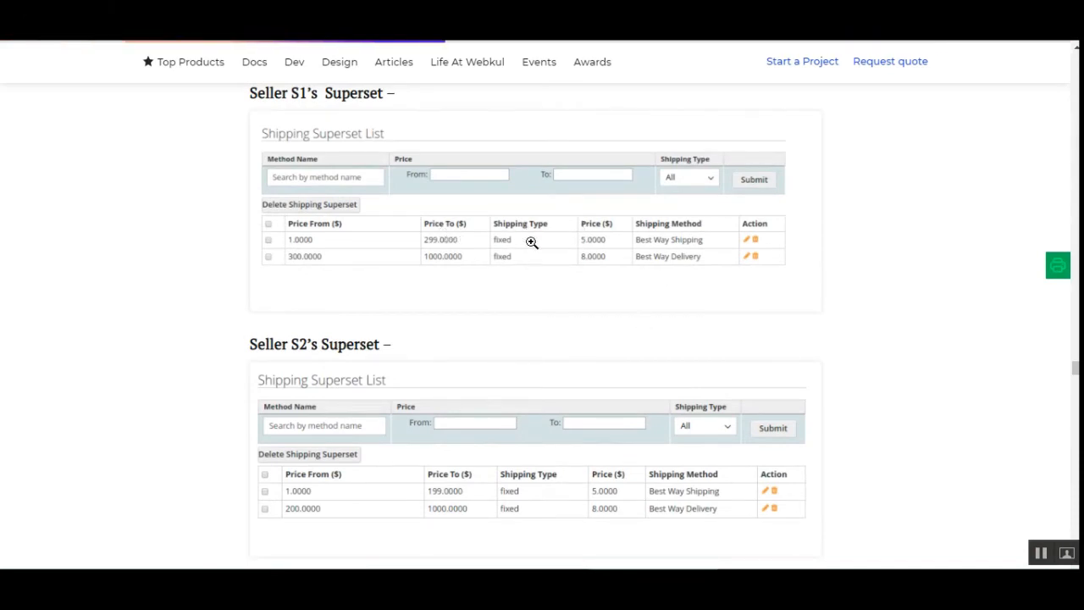
{"action": "scroll", "coordinate": [605, 377], "scroll_direction": "up", "scroll_amount": 3}
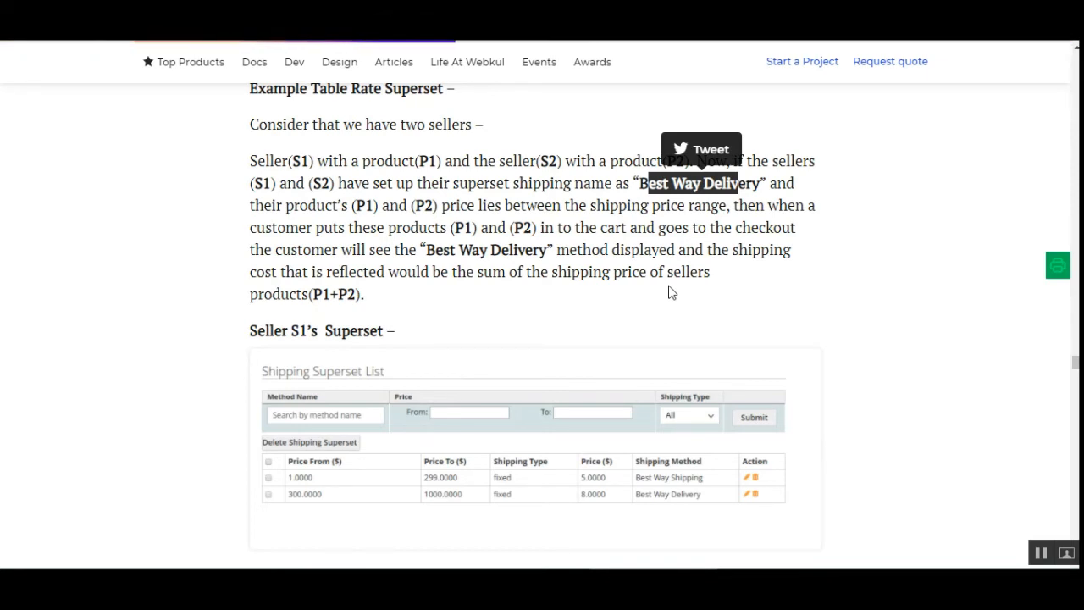
- Read the guide's Set Location section, highlighting its description and viewing the Location, Latitude and Longitude example
{"action": "scroll", "coordinate": [601, 303], "scroll_direction": "down", "scroll_amount": 5}
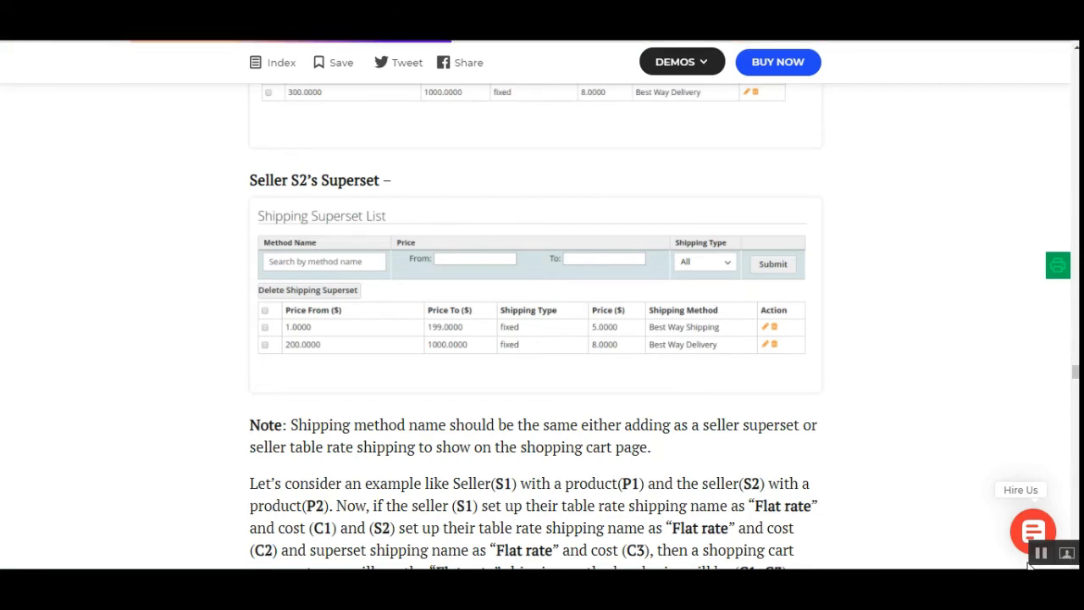
{"action": "scroll", "coordinate": [1043, 563], "scroll_direction": "down", "scroll_amount": 5}
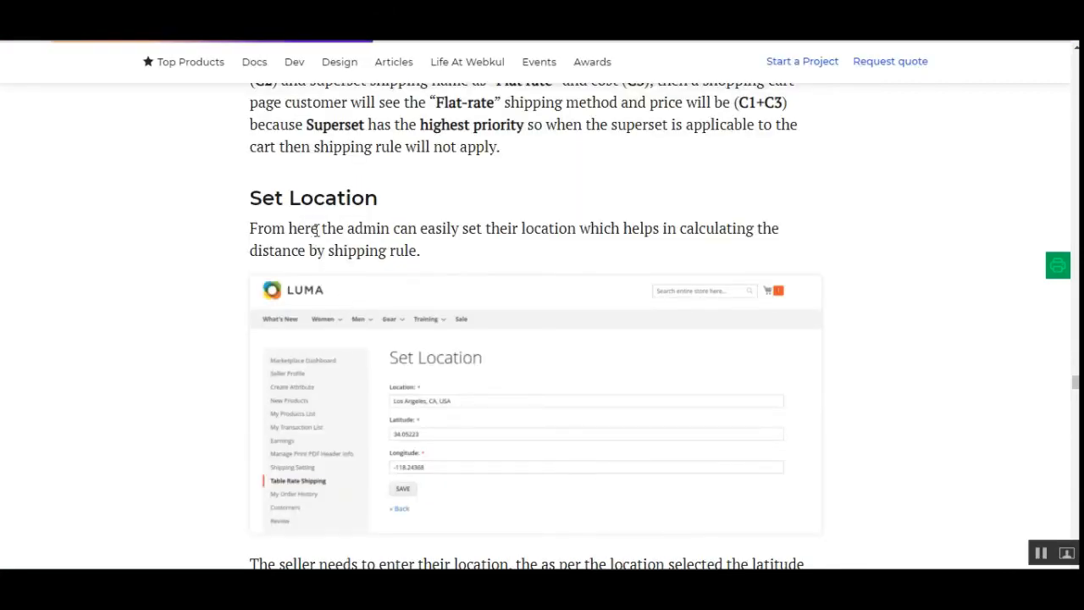
{"action": "left_click_drag", "start_coordinate": [316, 230], "coordinate": [586, 222]}
{"action": "left_click", "coordinate": [641, 223]}
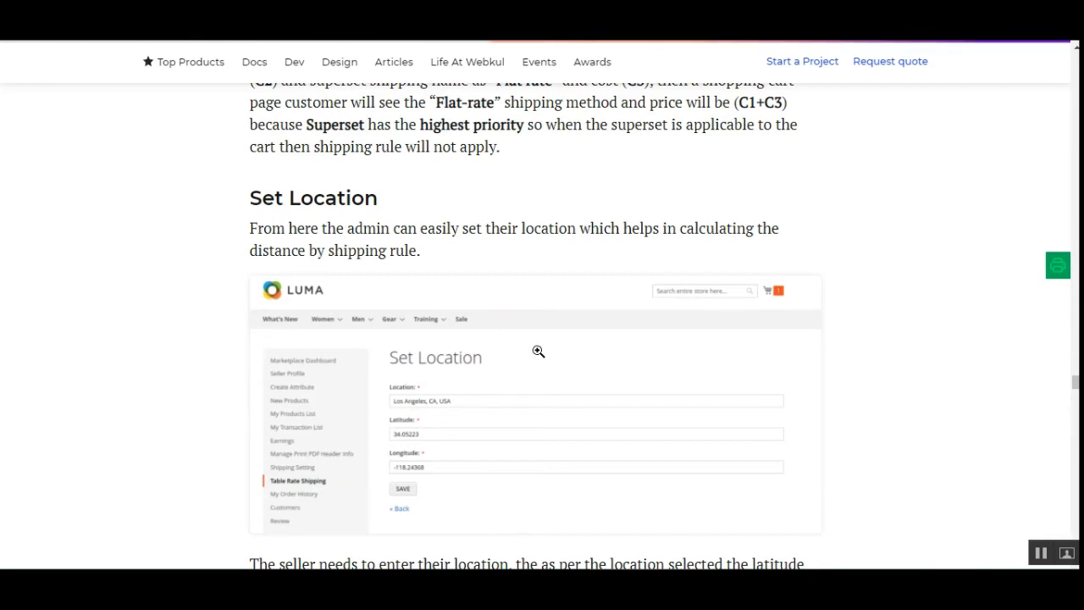
{"action": "scroll", "coordinate": [523, 354], "scroll_direction": "down", "scroll_amount": 1}
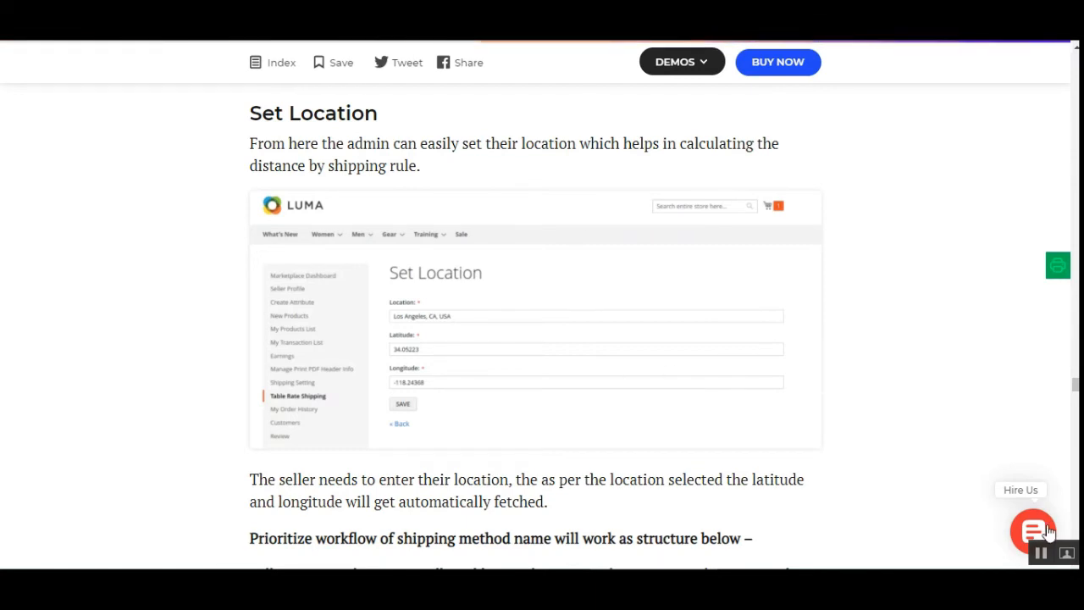
- Read the shipping method priority workflow, highlighting its heading, the seller superset, seller table rate, admin superset and admin table rate stages
{"action": "scroll", "coordinate": [264, 188], "scroll_direction": "down", "scroll_amount": 5}
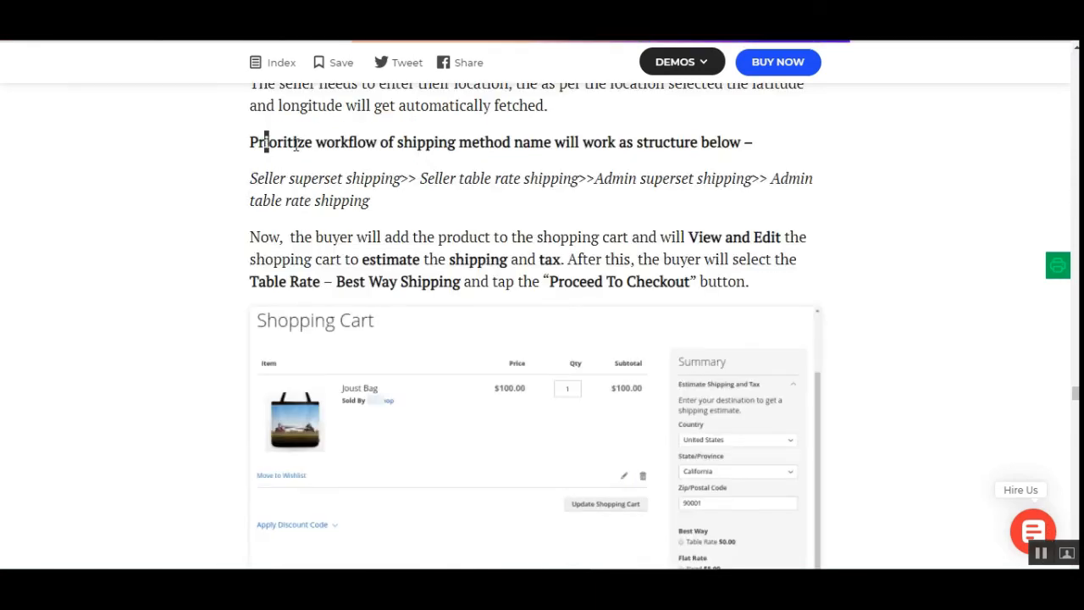
{"action": "left_click_drag", "start_coordinate": [294, 144], "coordinate": [747, 143]}
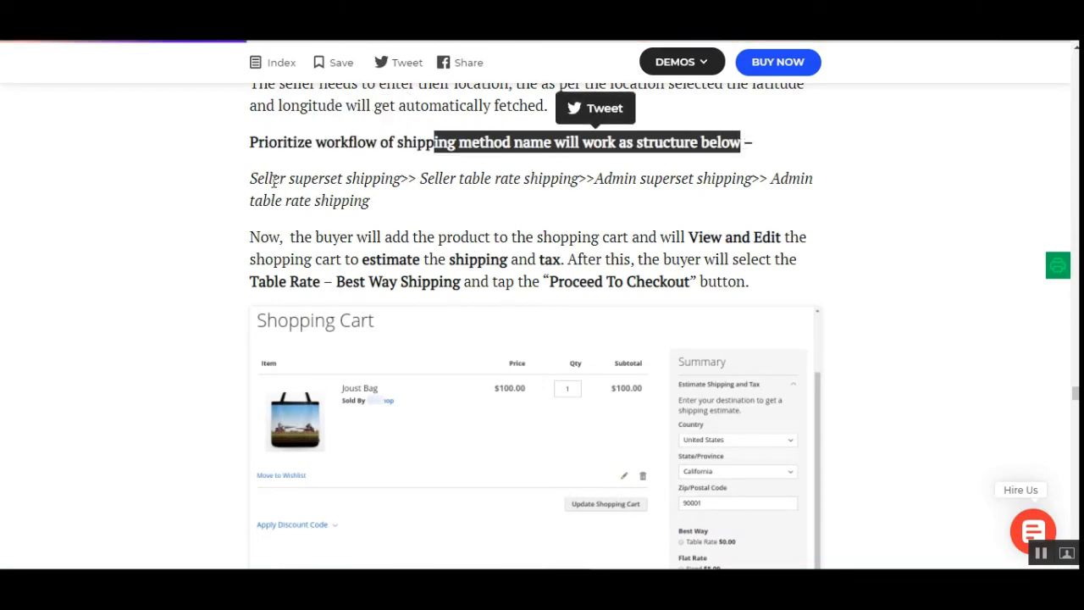
{"action": "left_click", "coordinate": [438, 212]}
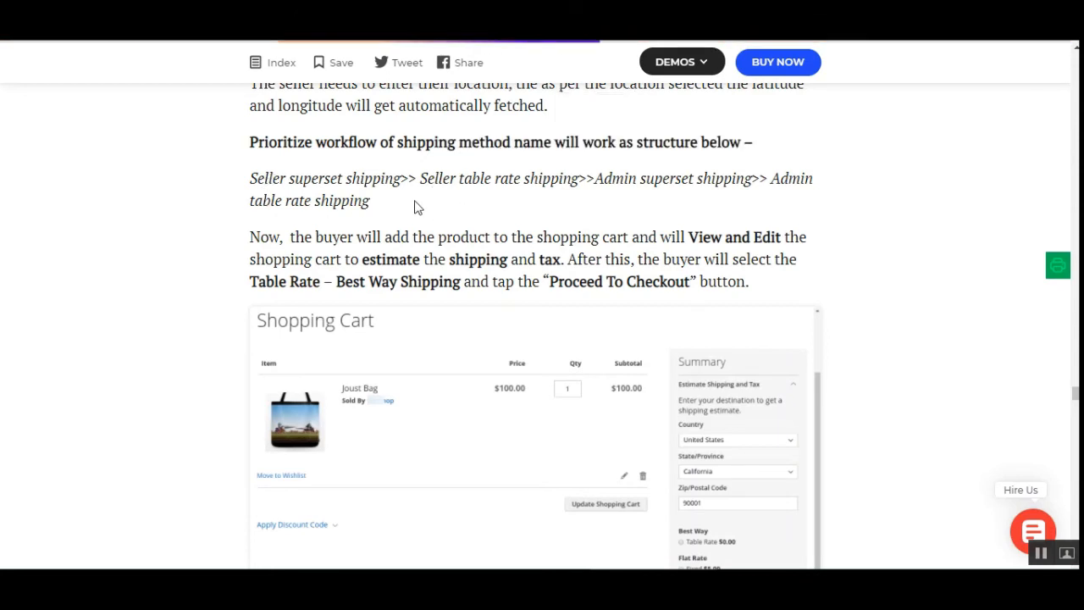
{"action": "left_click_drag", "start_coordinate": [252, 179], "coordinate": [401, 179]}
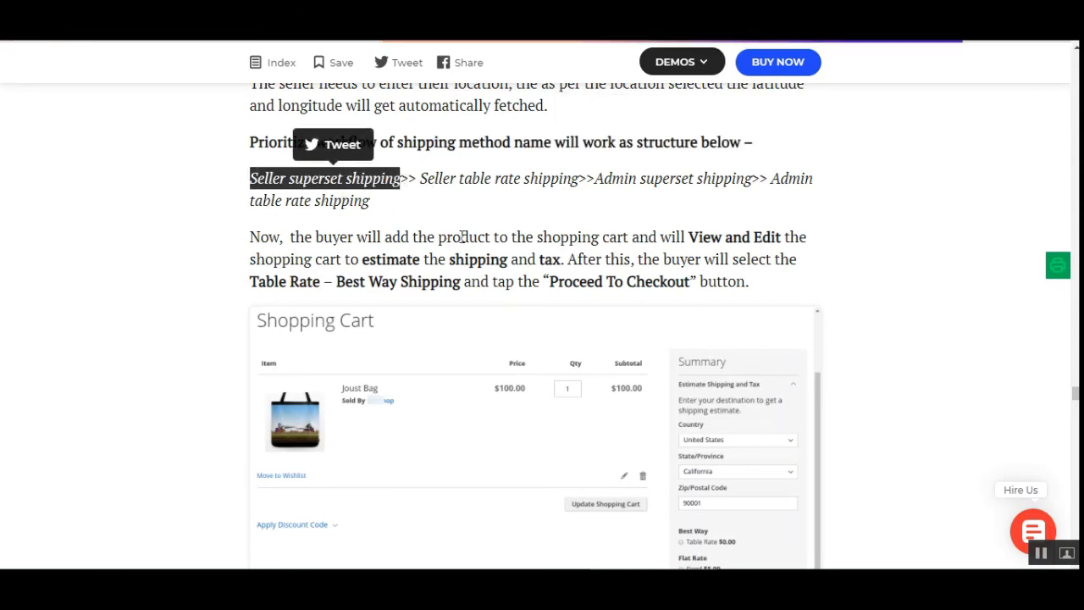
{"action": "left_click_drag", "start_coordinate": [421, 179], "coordinate": [580, 179]}
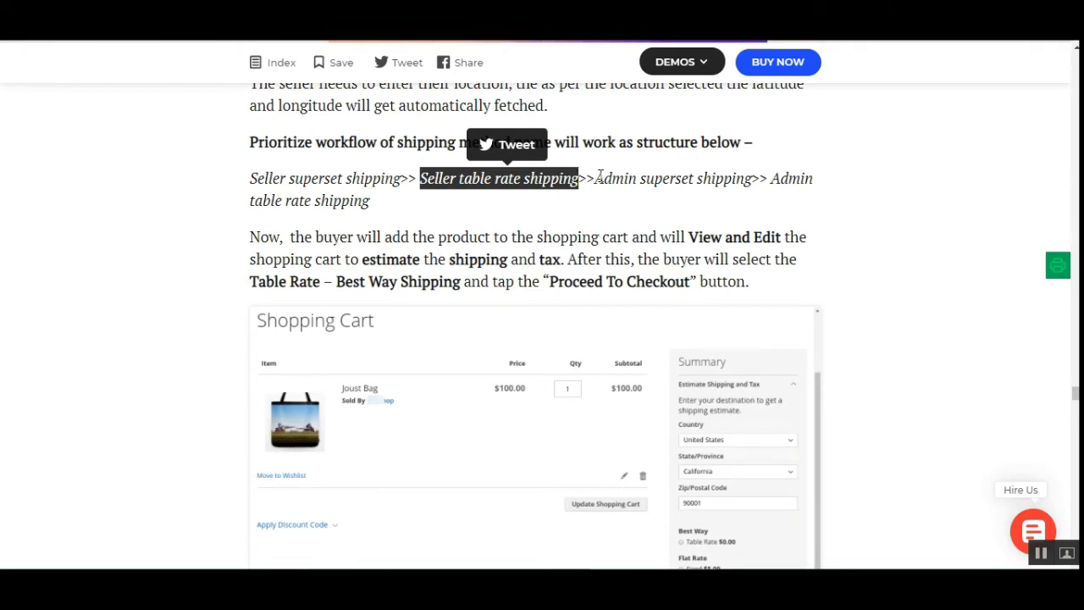
{"action": "left_click_drag", "start_coordinate": [599, 175], "coordinate": [744, 168]}
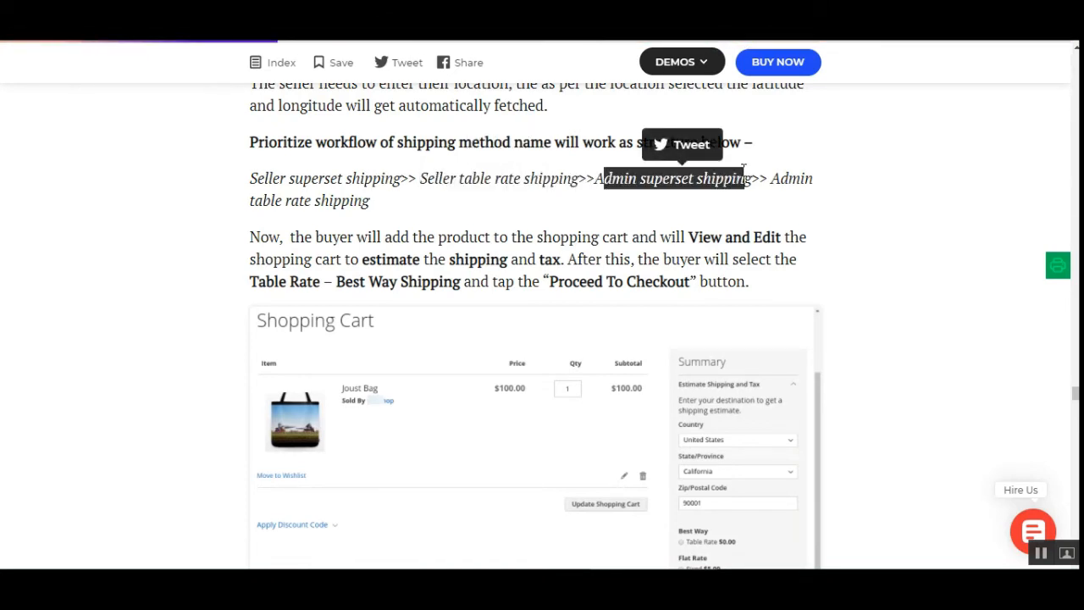
{"action": "left_click_drag", "start_coordinate": [252, 202], "coordinate": [362, 203]}
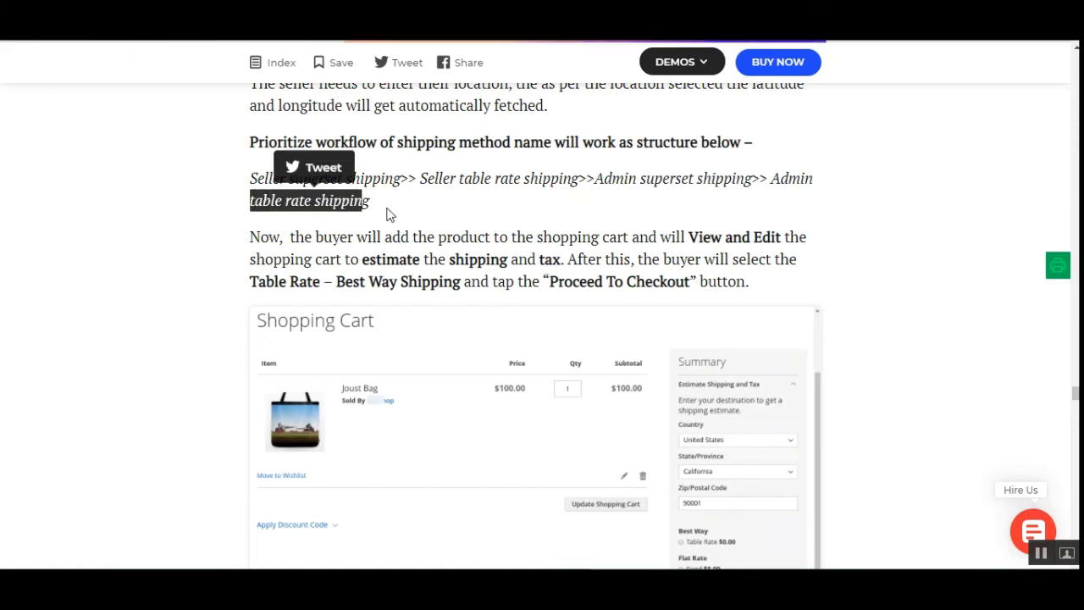
{"action": "left_click", "coordinate": [452, 180]}
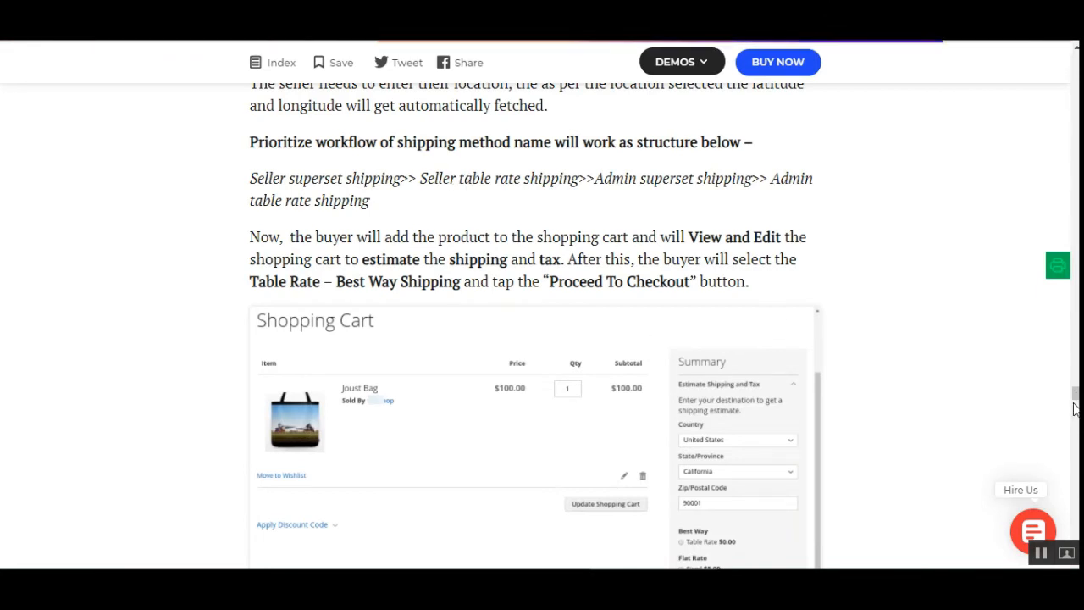
- Go to the guide's Shipping By distance section and view its checkout shipping methods example
{"action": "scroll", "coordinate": [681, 525], "scroll_direction": "down", "scroll_amount": 10}
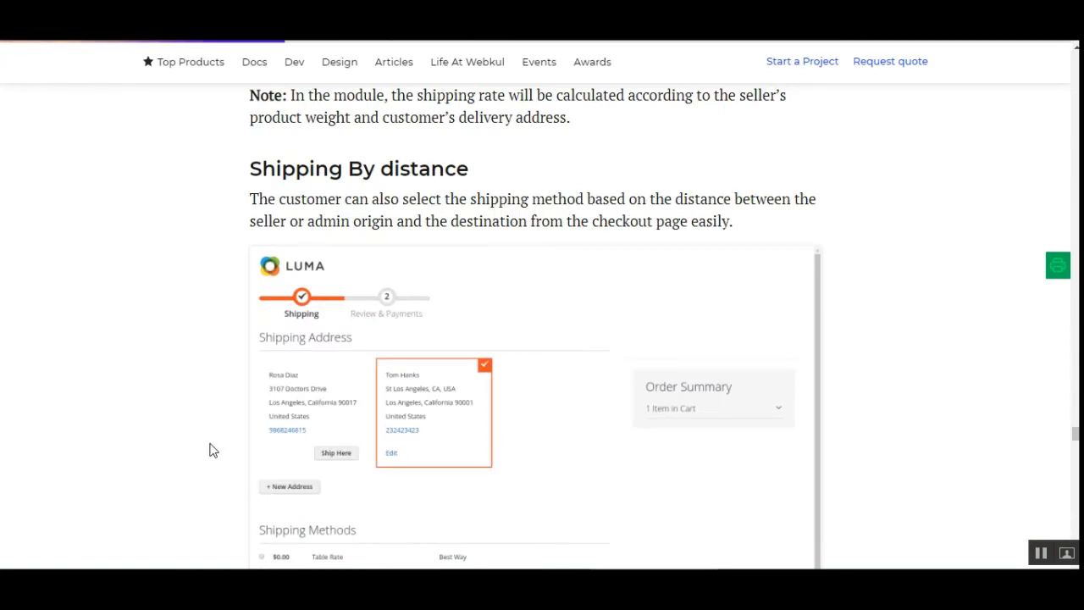
{"action": "scroll", "coordinate": [213, 450], "scroll_direction": "down", "scroll_amount": 1}
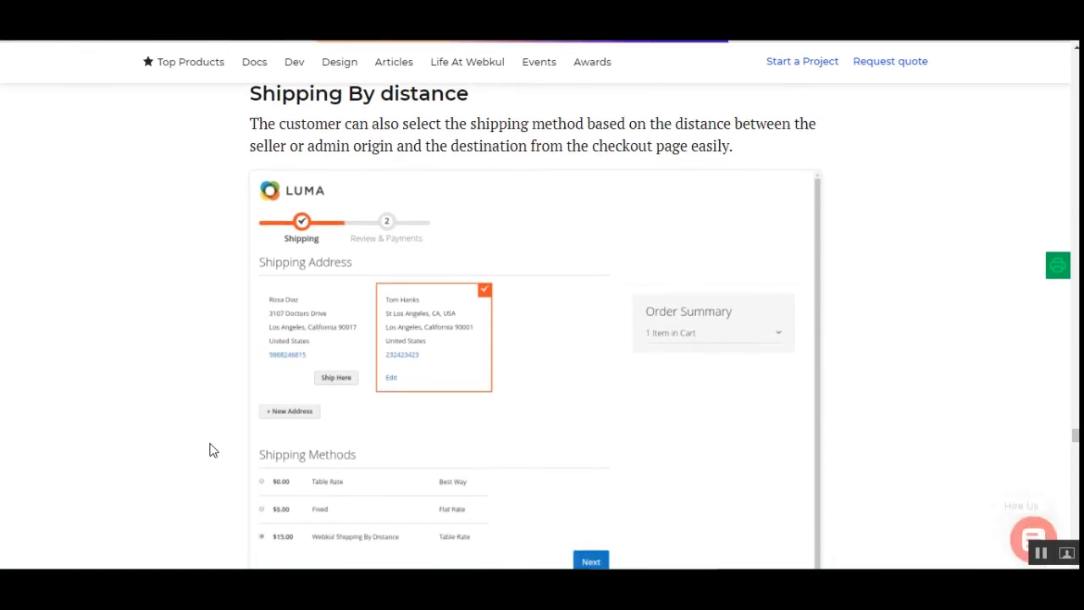
- Switch from the guide to the Magento admin and view the Table Rate Shipping Manager entries under Marketplace Management
{"action": "scroll", "coordinate": [213, 450], "scroll_direction": "down", "scroll_amount": 1}
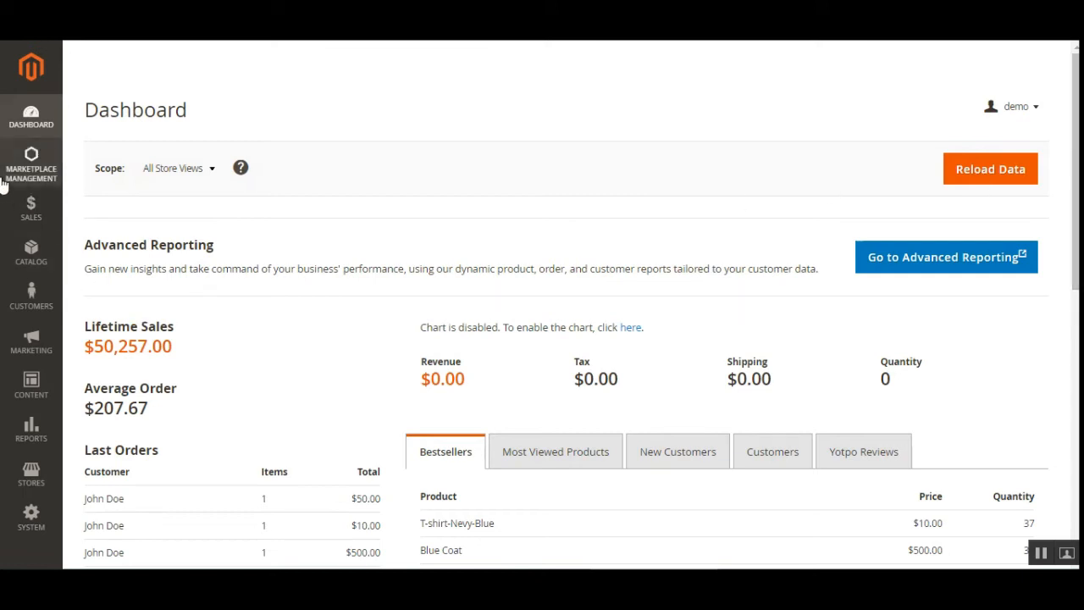
{"action": "left_click", "coordinate": [34, 170]}
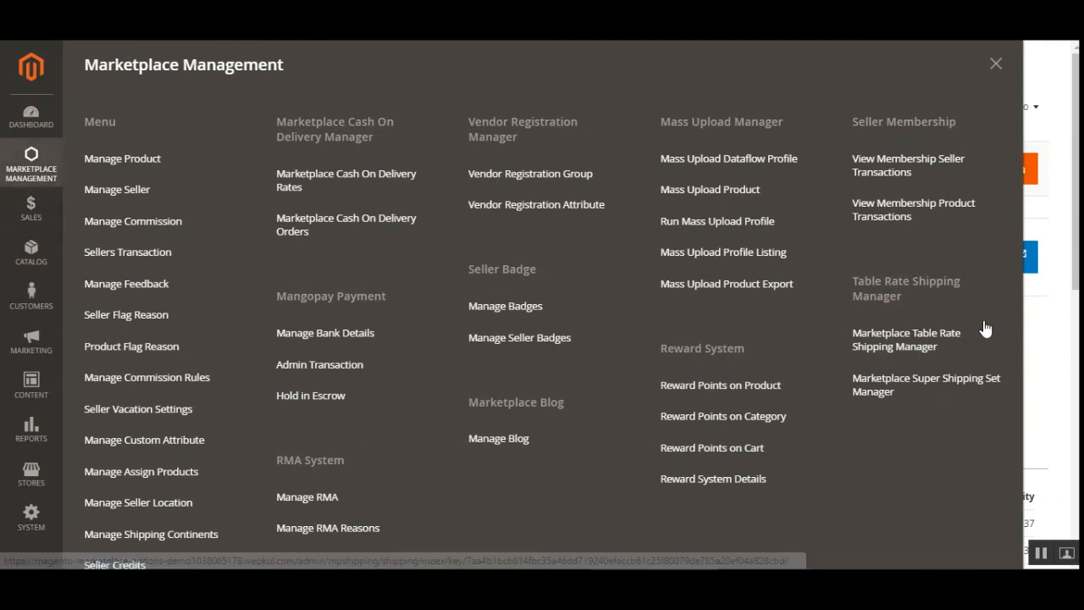
{"action": "left_click_drag", "start_coordinate": [852, 283], "coordinate": [936, 288]}
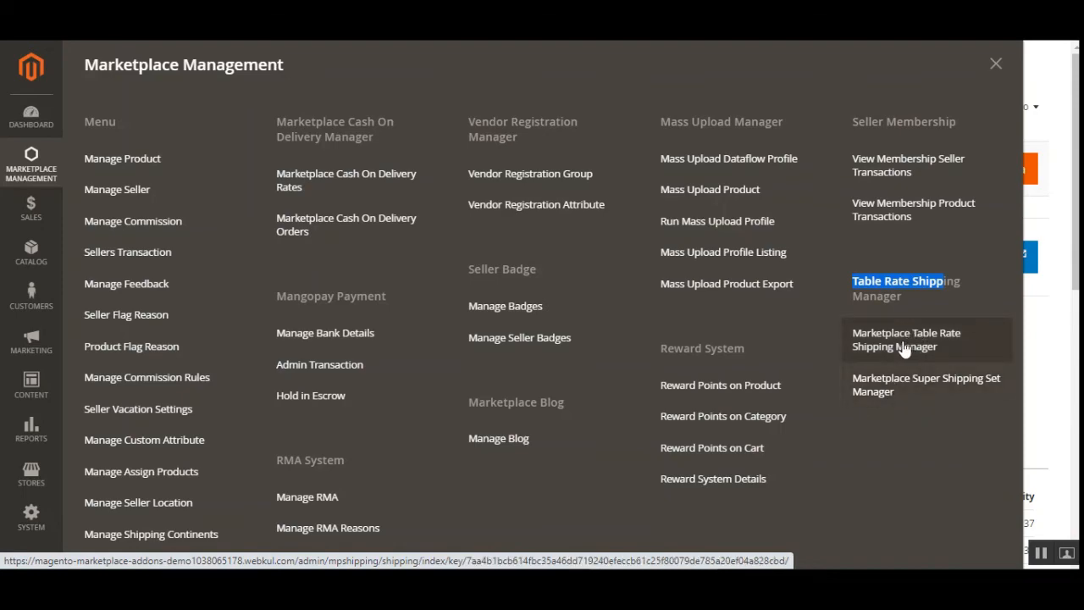
{"action": "left_click", "coordinate": [27, 165]}
- Open the store configuration from the admin's Stores settings
{"action": "scroll", "coordinate": [226, 370], "scroll_direction": "down", "scroll_amount": 1}
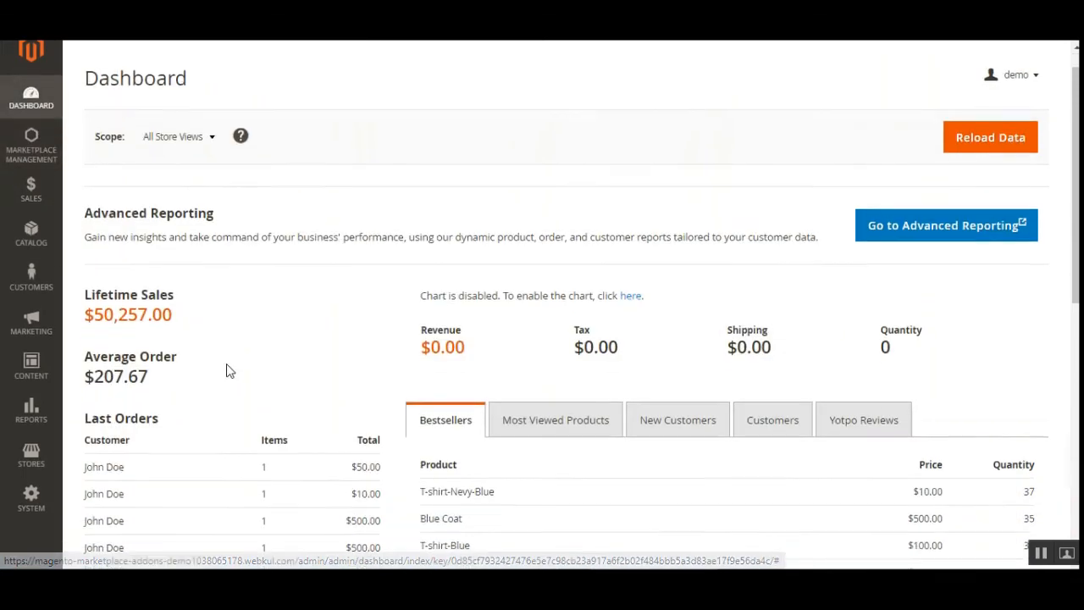
{"action": "scroll", "coordinate": [227, 370], "scroll_direction": "down", "scroll_amount": 2}
{"action": "left_click", "coordinate": [29, 237]}
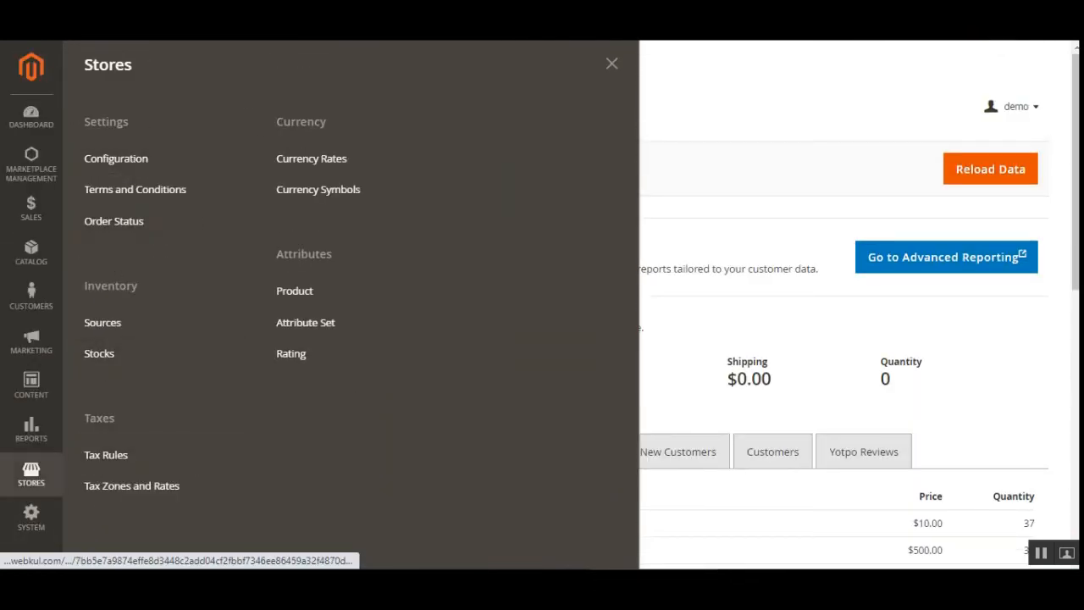
{"action": "left_click", "coordinate": [116, 159]}
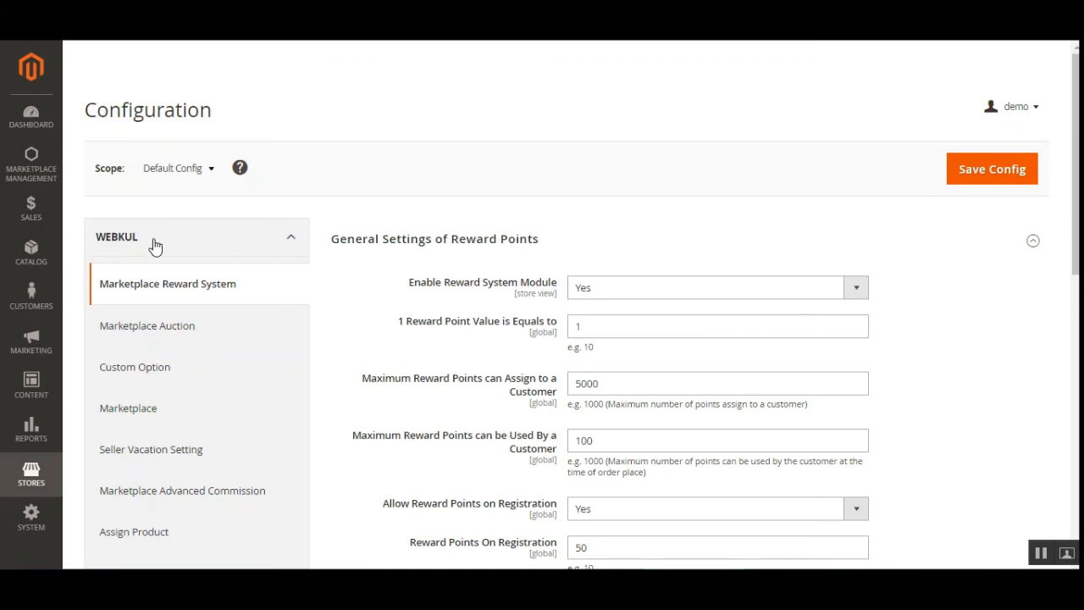
- Expand the Sales group of the configuration and open its Shipping Methods settings
{"action": "scroll", "coordinate": [113, 286], "scroll_direction": "down", "scroll_amount": 2}
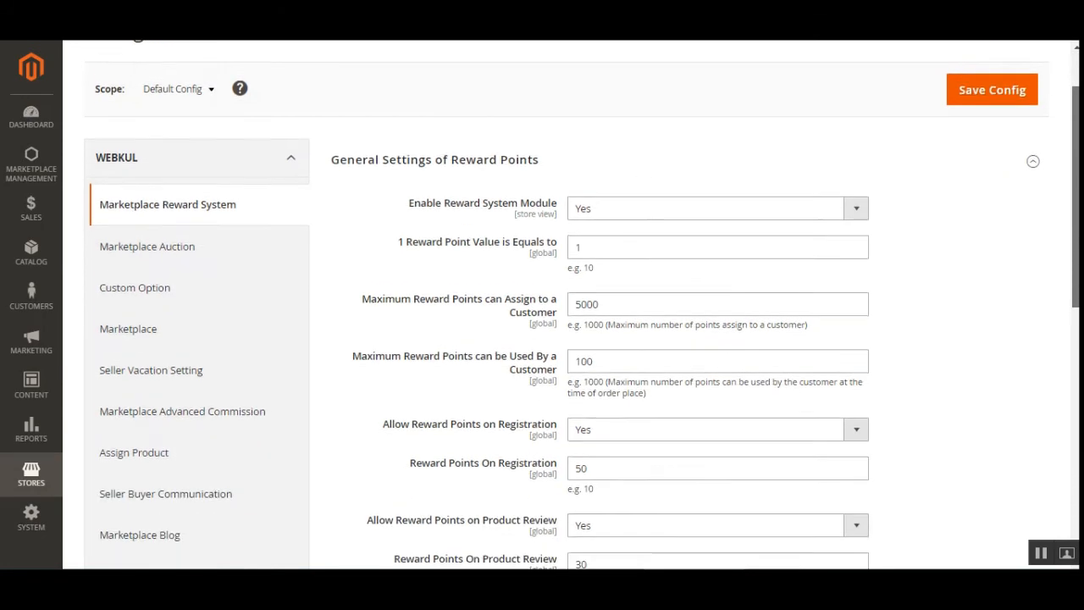
{"action": "scroll", "coordinate": [581, 310], "scroll_direction": "down", "scroll_amount": 3}
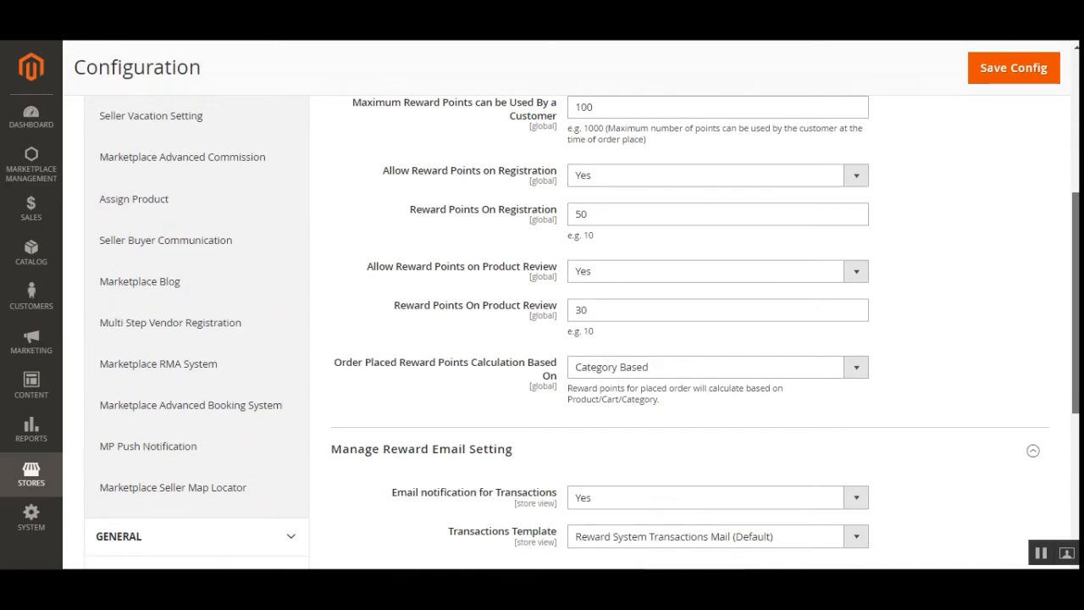
{"action": "scroll", "coordinate": [496, 181], "scroll_direction": "up", "scroll_amount": 5}
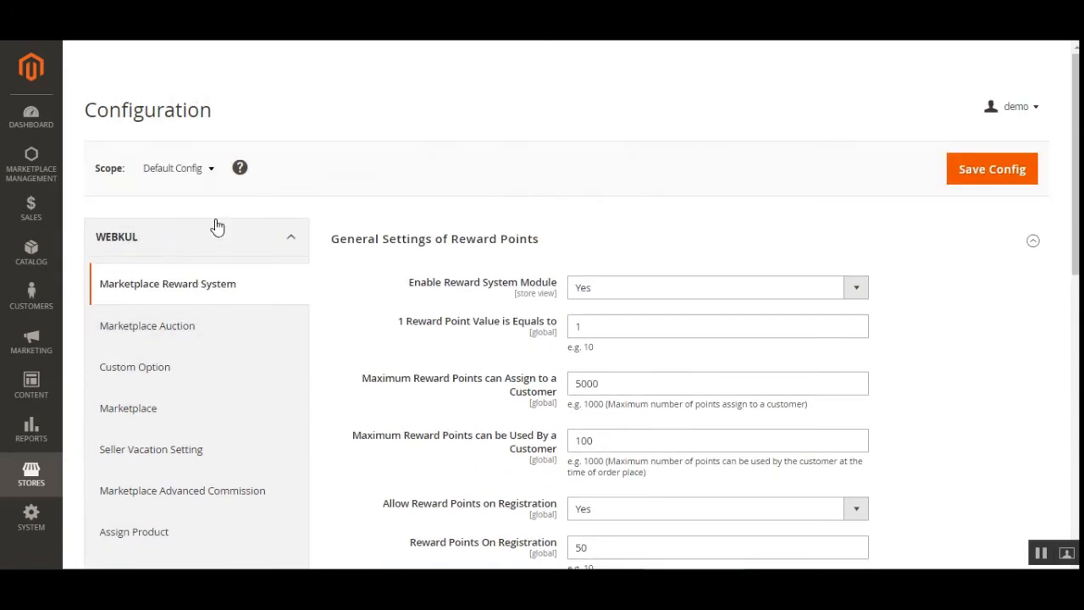
{"action": "scroll", "coordinate": [210, 263], "scroll_direction": "down", "scroll_amount": 8}
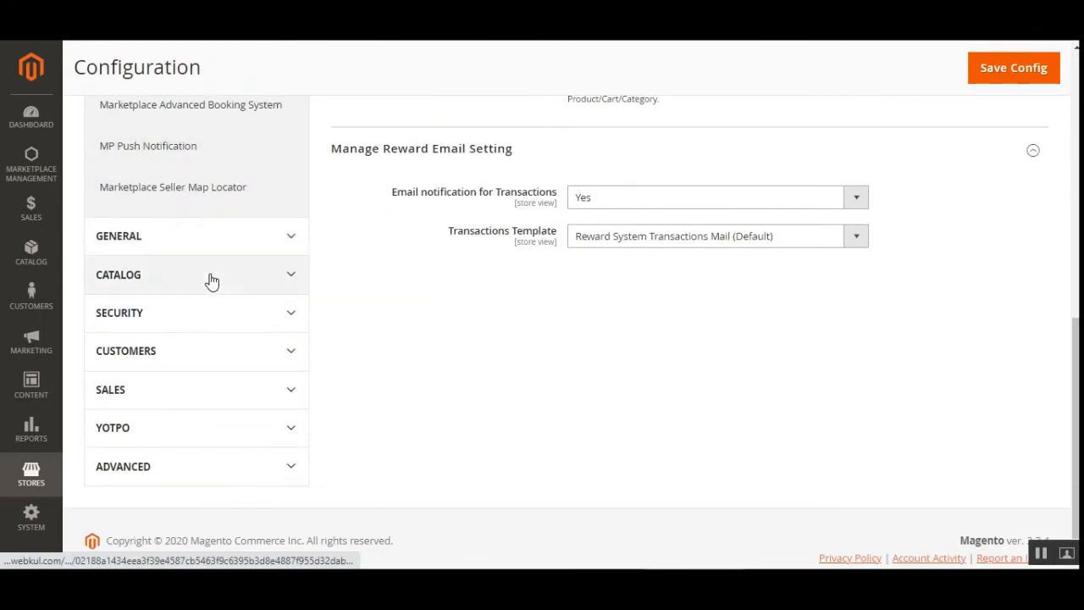
{"action": "left_click", "coordinate": [186, 398]}
{"action": "scroll", "coordinate": [328, 375], "scroll_direction": "down", "scroll_amount": 3}
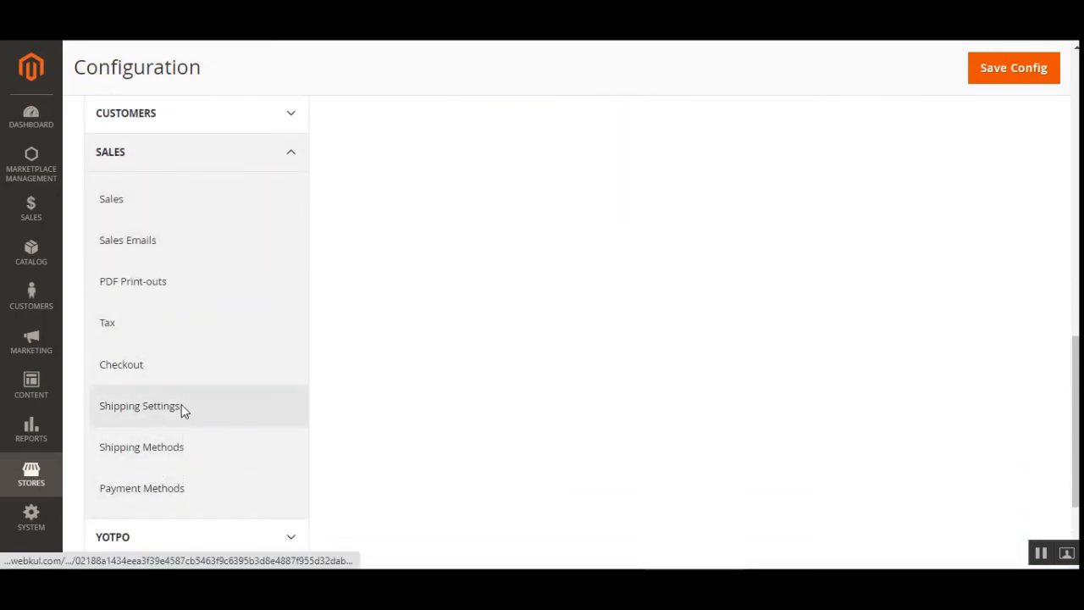
{"action": "left_click", "coordinate": [177, 447]}
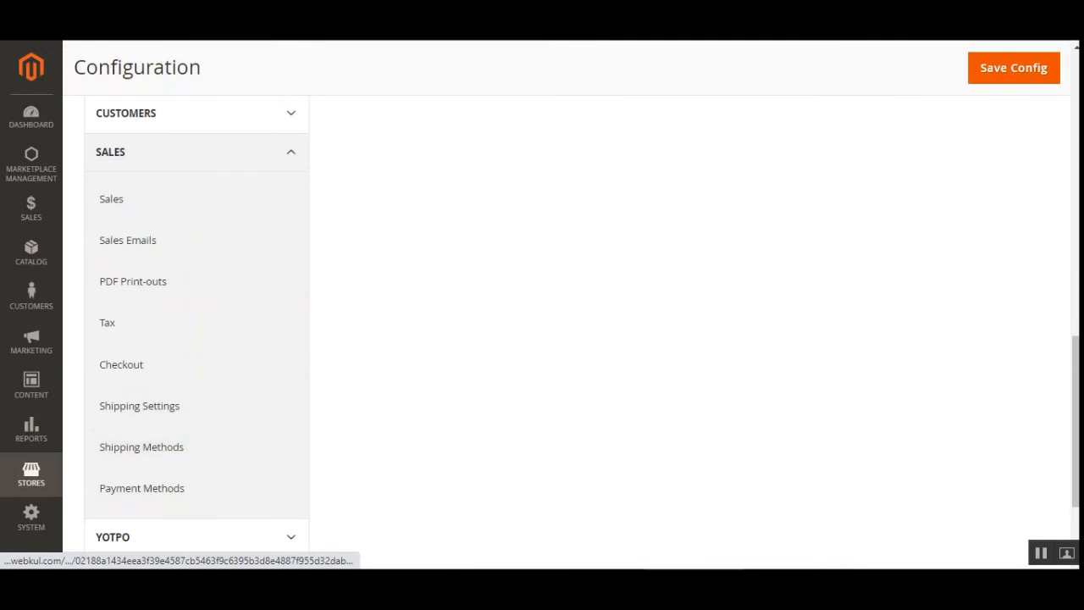
- Expand the Webkul Marketplace Table Rate Shipping Detail section to show its settings
{"action": "left_click_drag", "start_coordinate": [1075, 110], "coordinate": [1075, 525]}
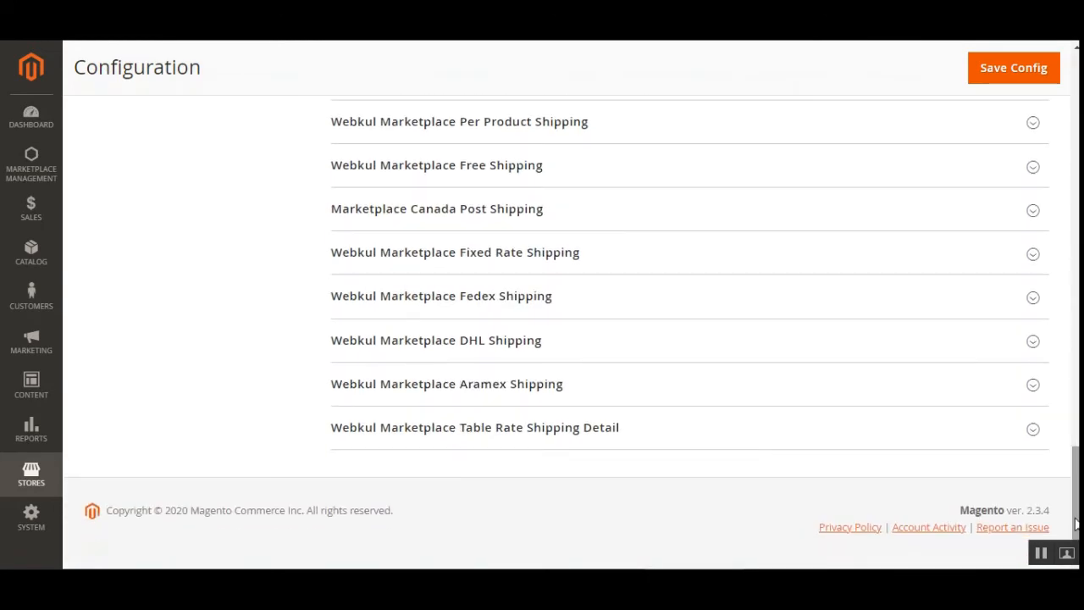
{"action": "left_click", "coordinate": [458, 444]}
{"action": "scroll", "coordinate": [443, 450], "scroll_direction": "down", "scroll_amount": 1}
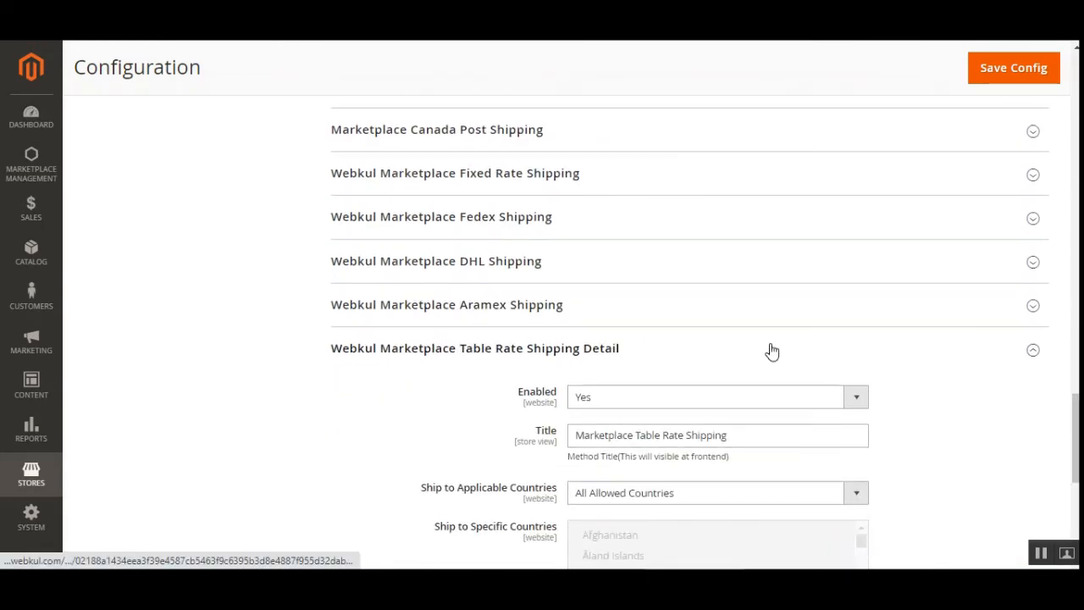
{"action": "left_click_drag", "start_coordinate": [1075, 432], "coordinate": [1076, 460]}
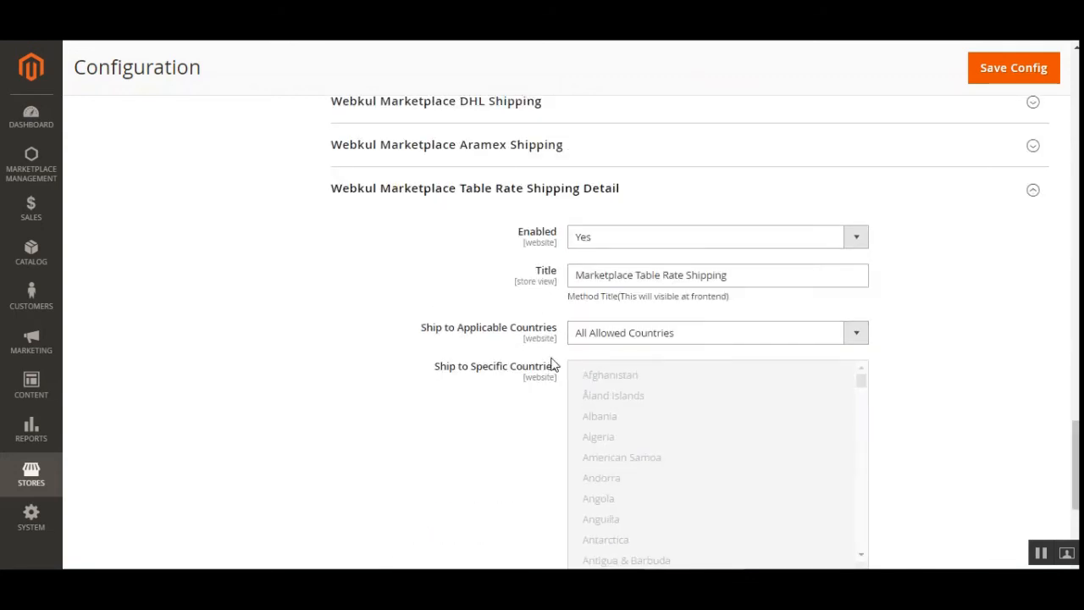
- Review the Enabled choices and the storefront Title of the marketplace table rate shipping method
{"action": "left_click", "coordinate": [618, 239]}
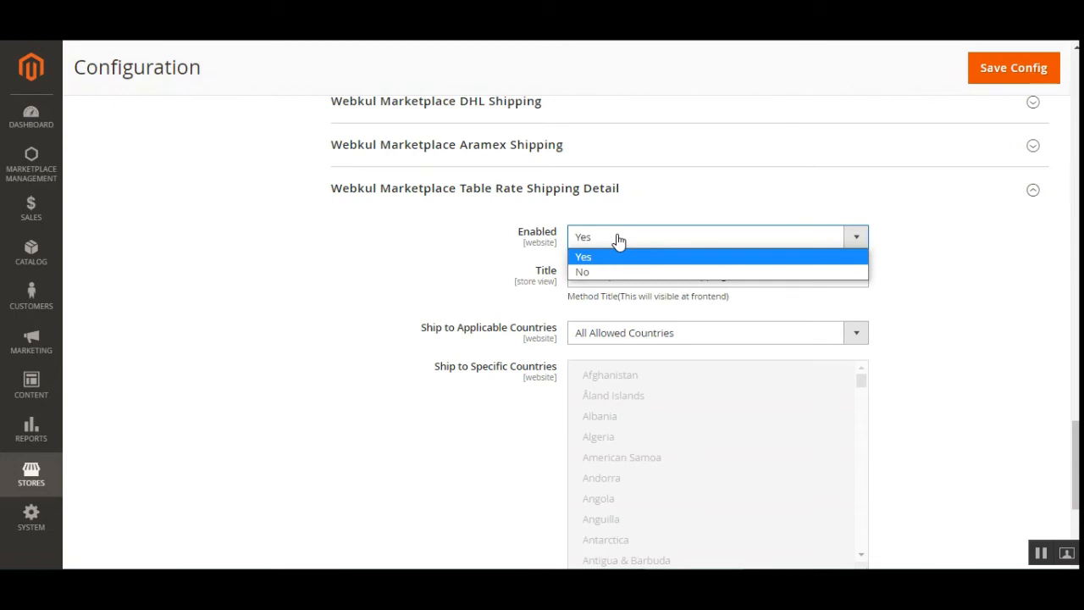
{"action": "left_click", "coordinate": [461, 248]}
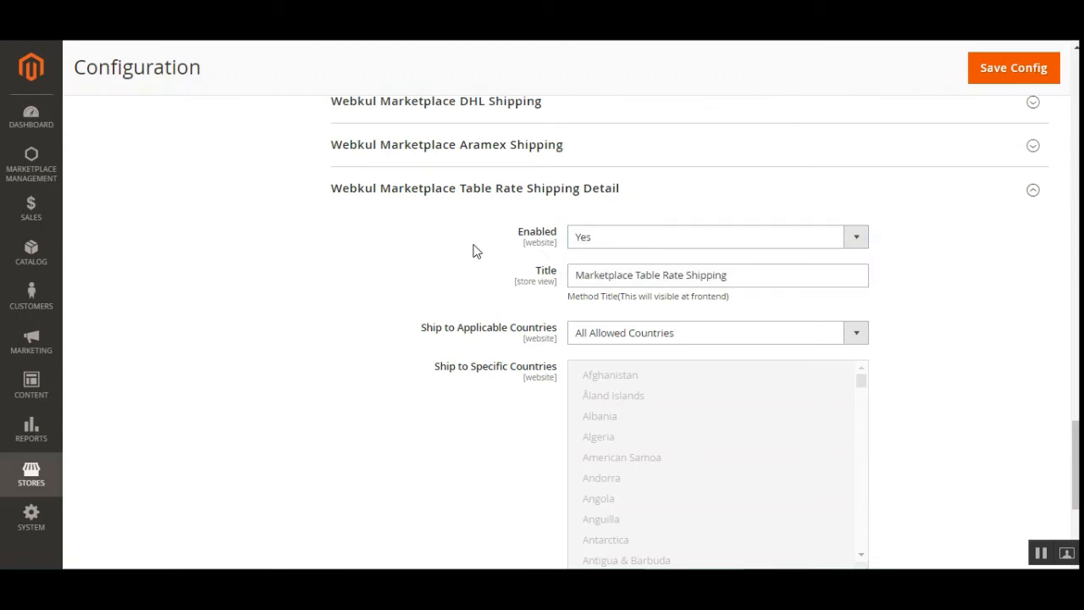
{"action": "left_click", "coordinate": [652, 240]}
{"action": "left_click", "coordinate": [423, 258]}
{"action": "left_click_drag", "start_coordinate": [742, 273], "coordinate": [468, 276]}
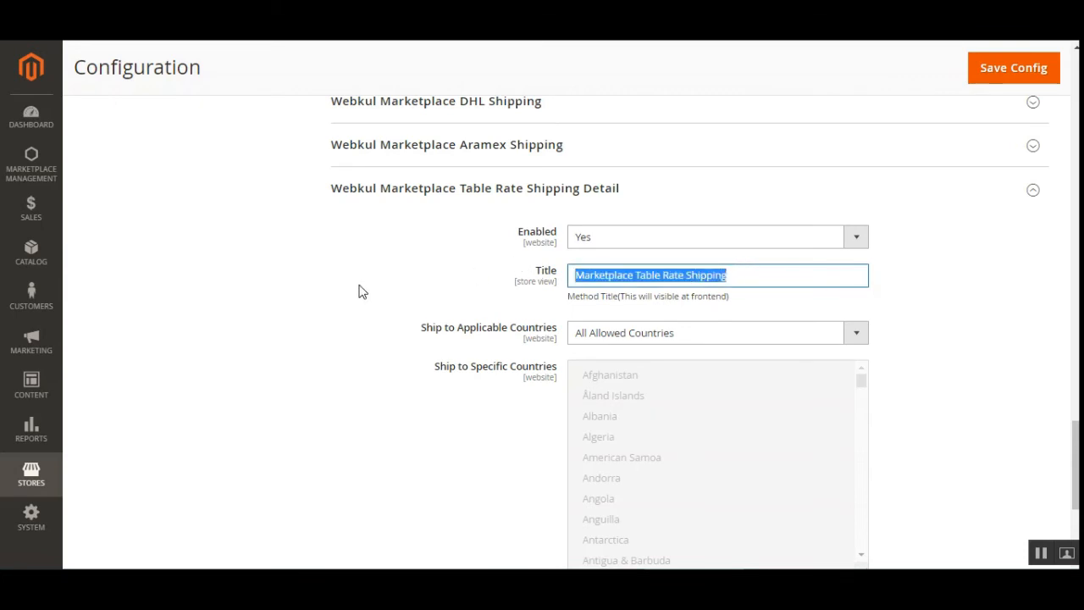
{"action": "left_click", "coordinate": [788, 279]}
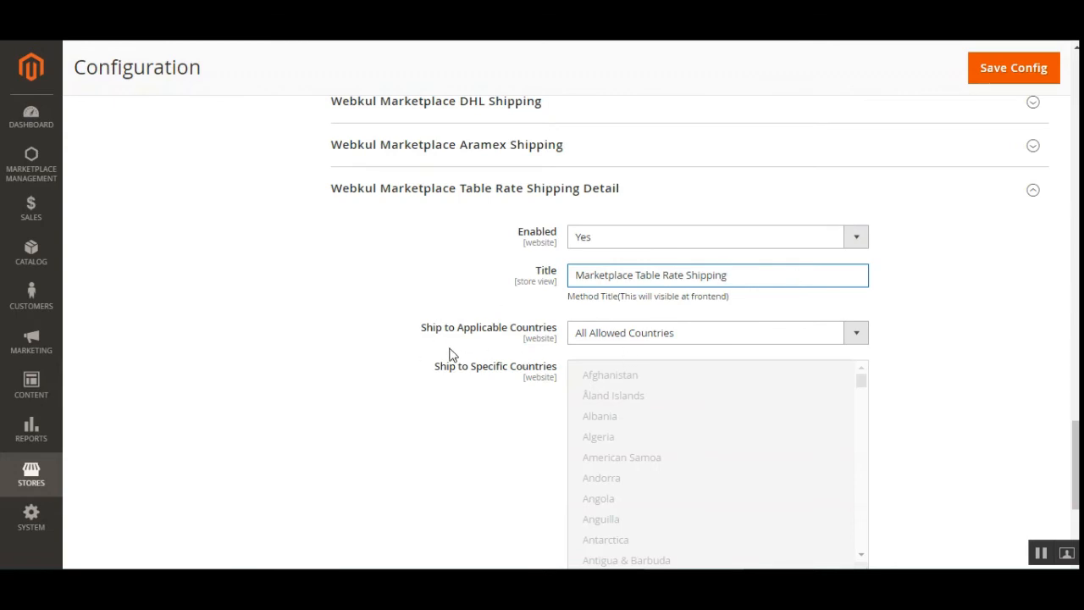
- Set Ship to Applicable Countries to Specific Countries and select Åland Islands, Andorra and Angola
{"action": "left_click_drag", "start_coordinate": [421, 328], "coordinate": [643, 344]}
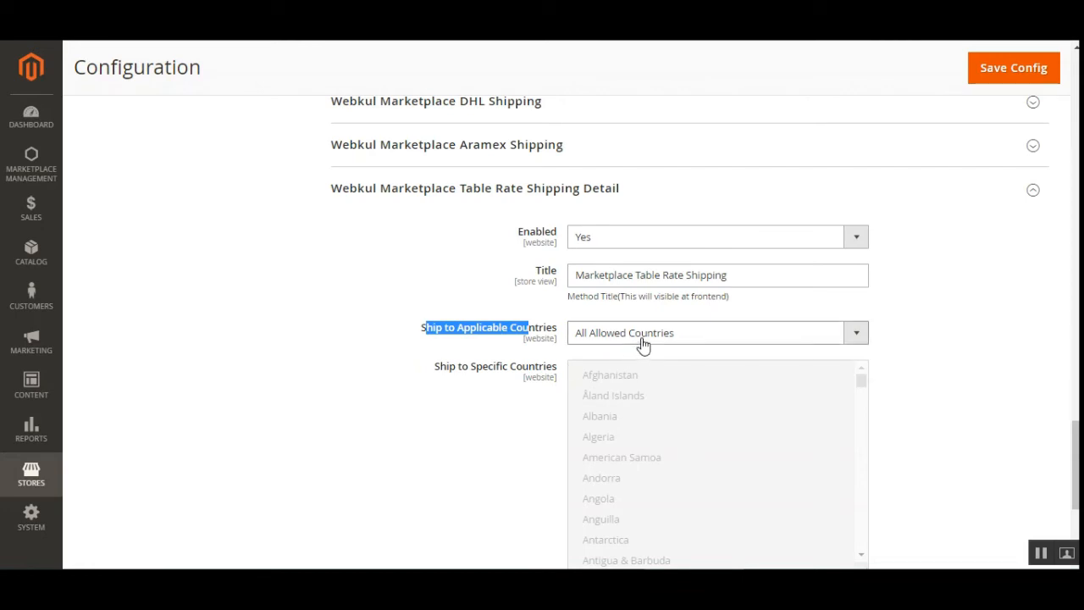
{"action": "left_click", "coordinate": [643, 343]}
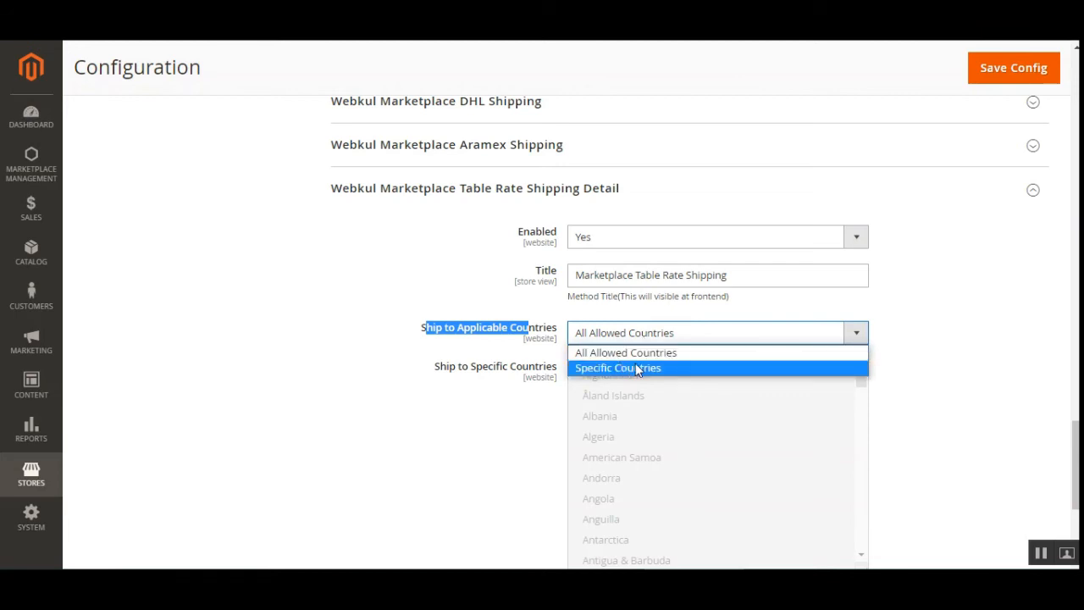
{"action": "left_click", "coordinate": [645, 368]}
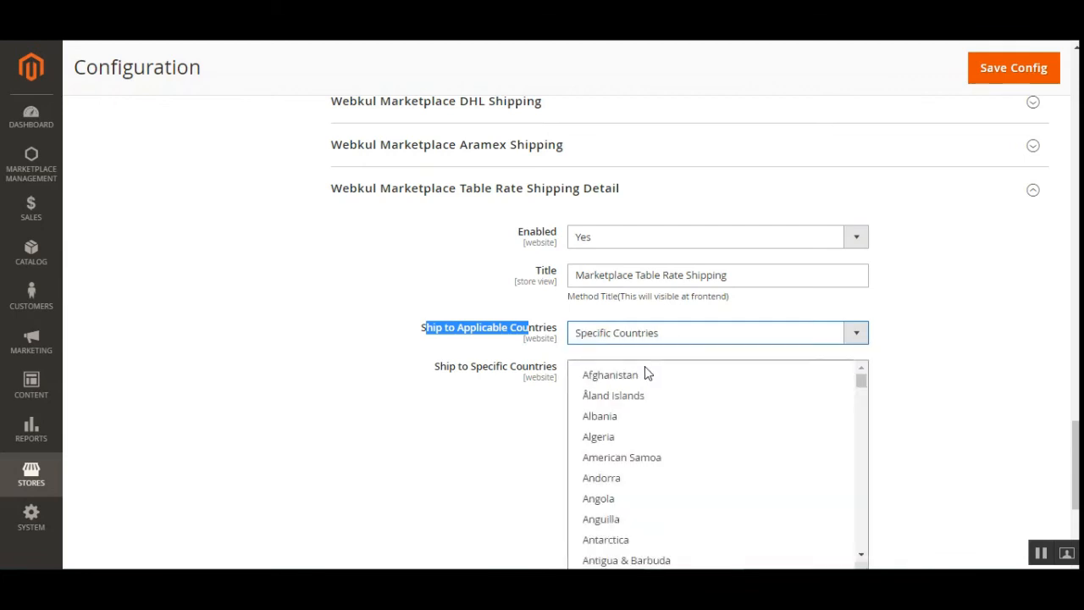
{"action": "left_click", "coordinate": [645, 400]}
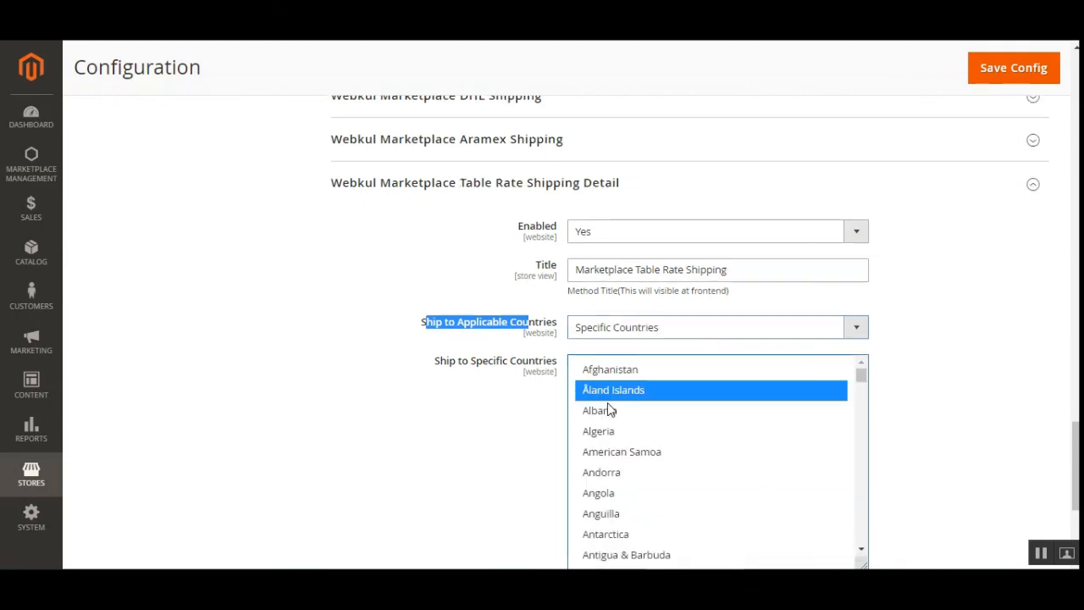
{"action": "left_click", "coordinate": [635, 472], "text": "ctrl"}
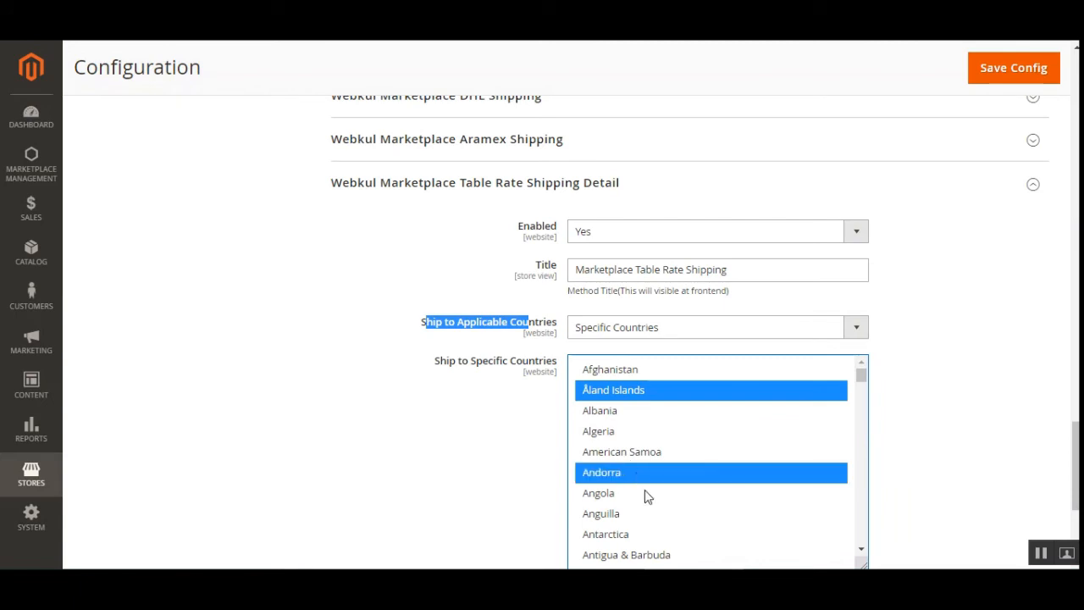
{"action": "left_click", "coordinate": [647, 494], "text": "ctrl"}
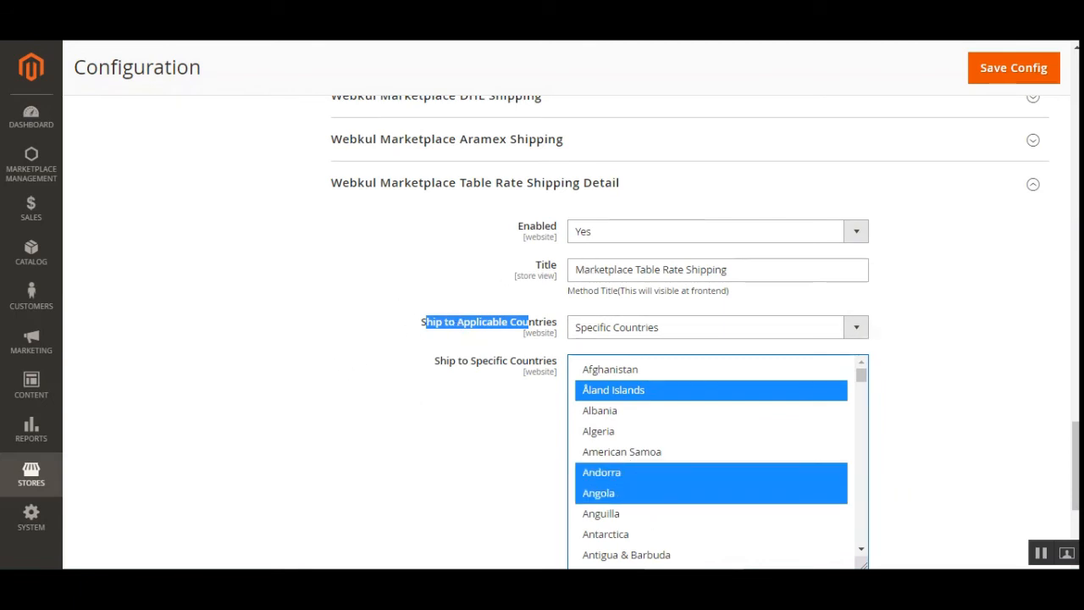
- Switch the fallback for unavailable seller rates to Show Error message, and return it to Apply Admin Rates
{"action": "scroll", "coordinate": [508, 331], "scroll_direction": "down", "scroll_amount": 5}
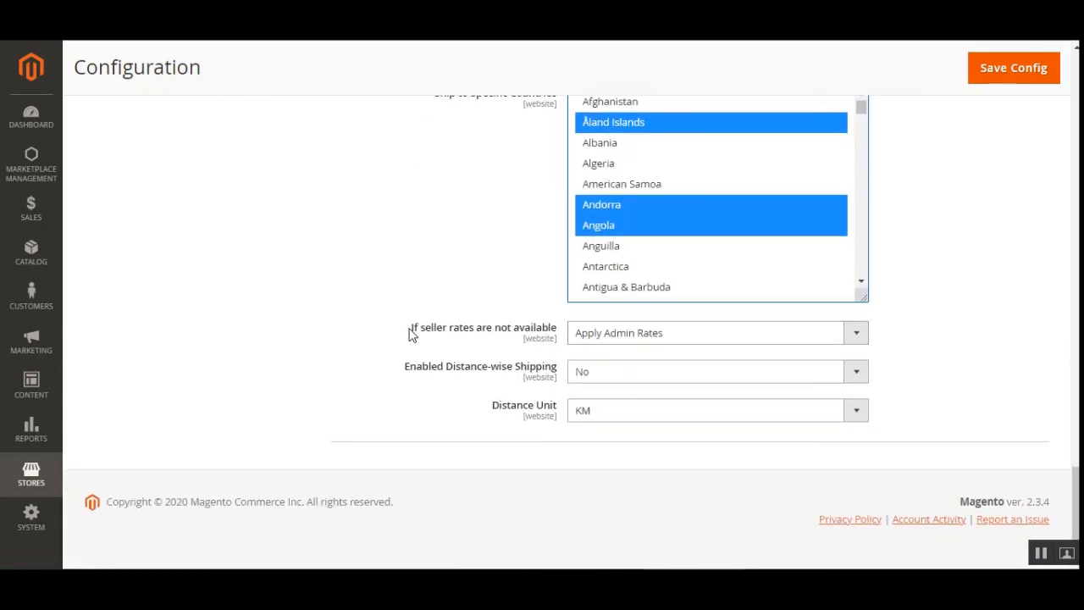
{"action": "left_click_drag", "start_coordinate": [412, 329], "coordinate": [516, 331]}
{"action": "left_click", "coordinate": [435, 352]}
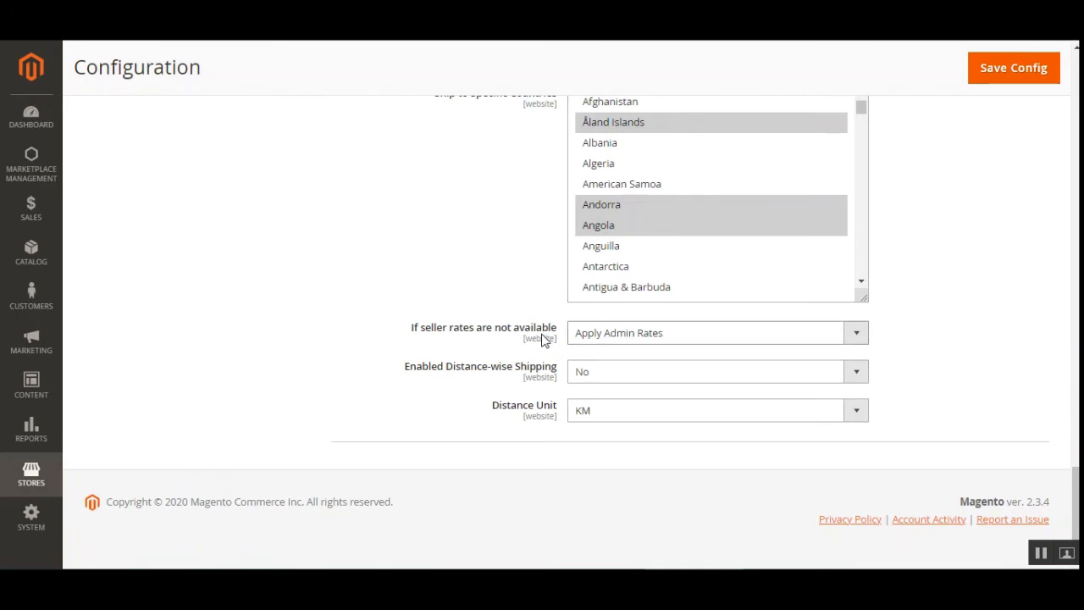
{"action": "left_click", "coordinate": [692, 335]}
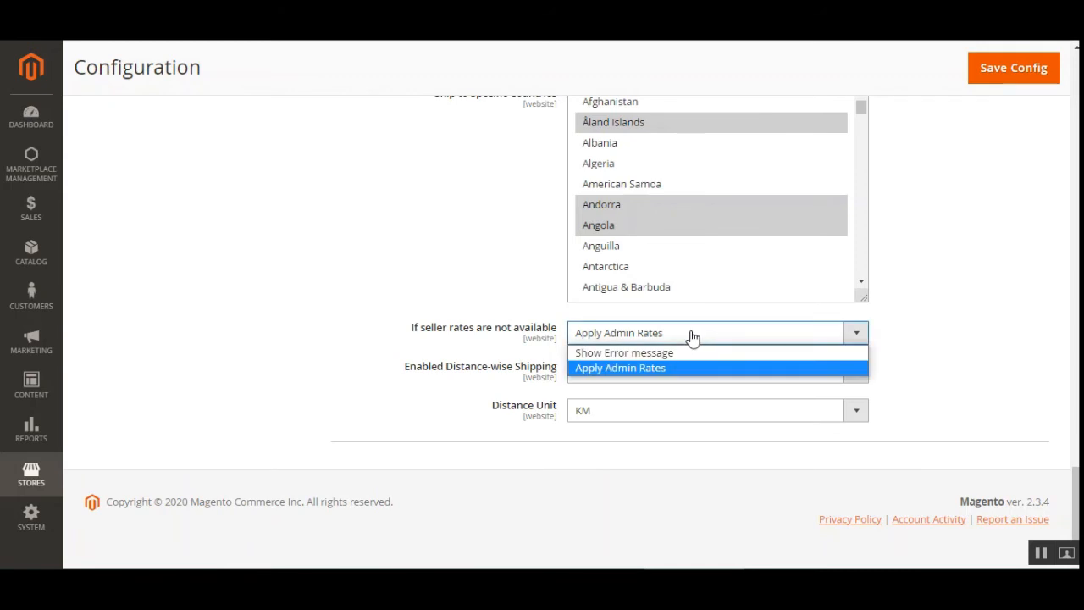
{"action": "left_click", "coordinate": [622, 355]}
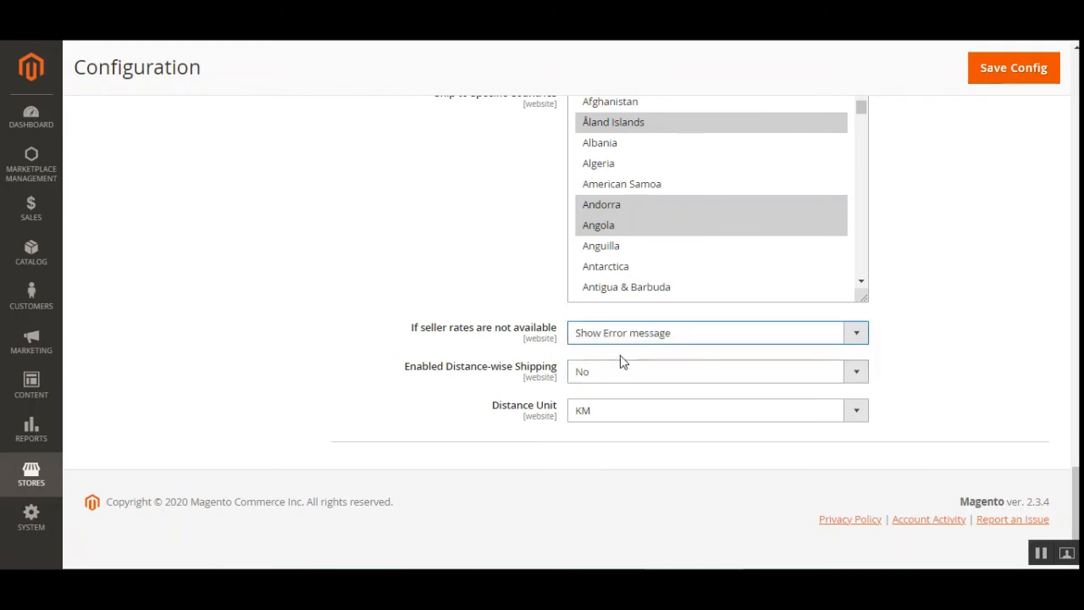
{"action": "left_click", "coordinate": [722, 337]}
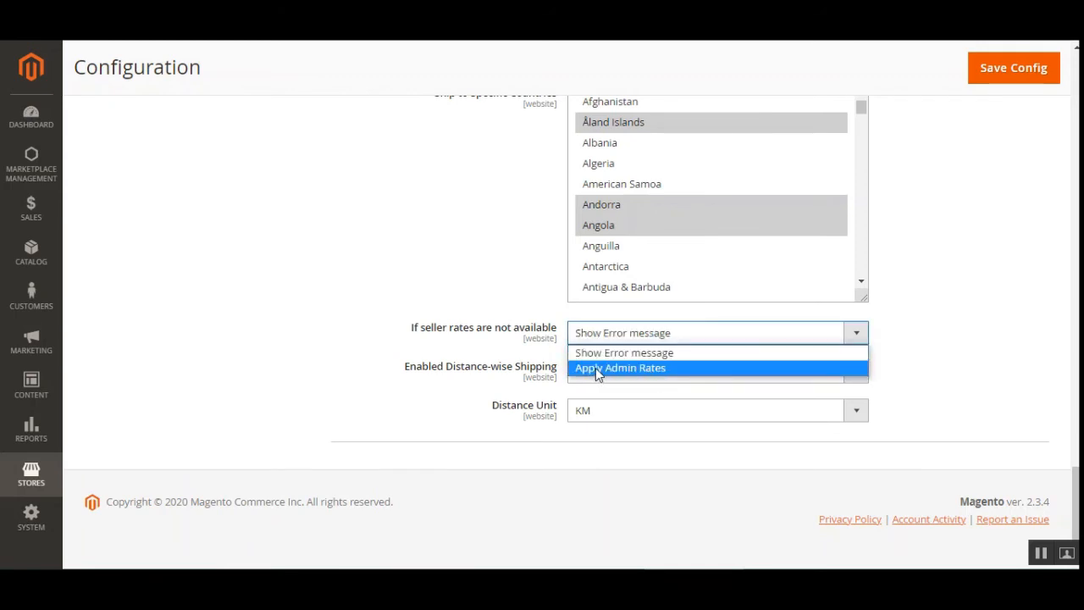
{"action": "left_click", "coordinate": [625, 368]}
{"action": "left_click", "coordinate": [902, 331]}
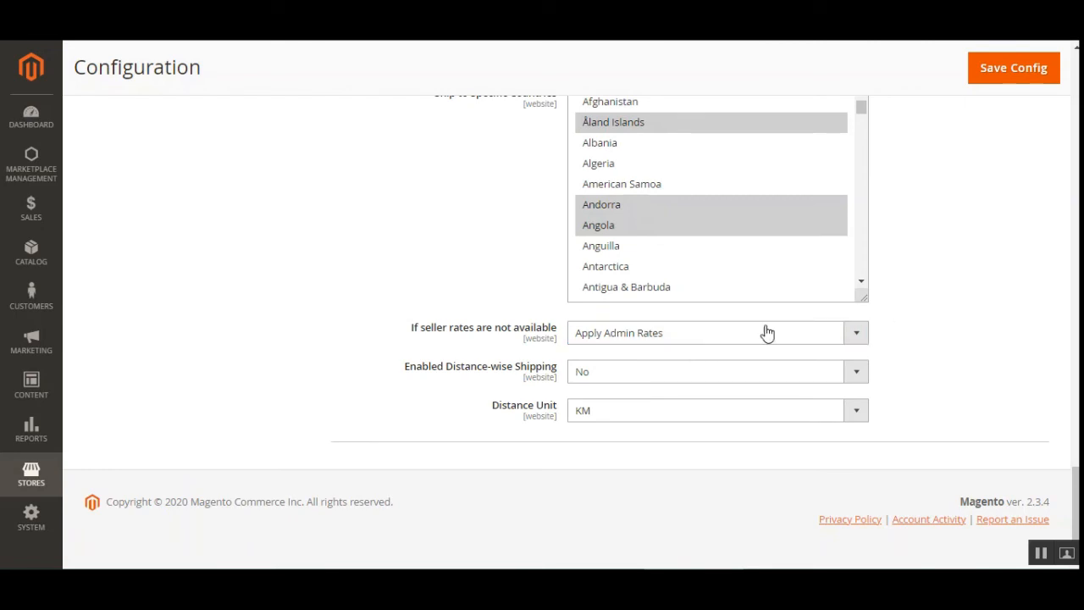
- Set Enabled Distance-wise Shipping to Yes for the marketplace table rate method
{"action": "left_click", "coordinate": [429, 370]}
{"action": "left_click_drag", "start_coordinate": [431, 369], "coordinate": [525, 416]}
{"action": "left_click", "coordinate": [547, 457]}
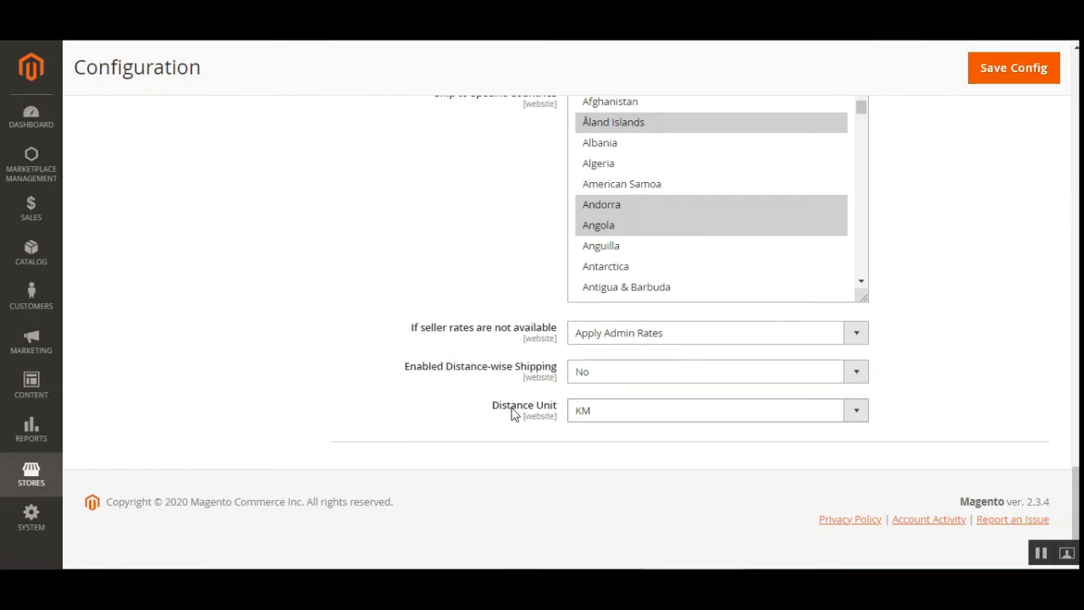
{"action": "left_click", "coordinate": [631, 379]}
{"action": "left_click", "coordinate": [615, 395]}
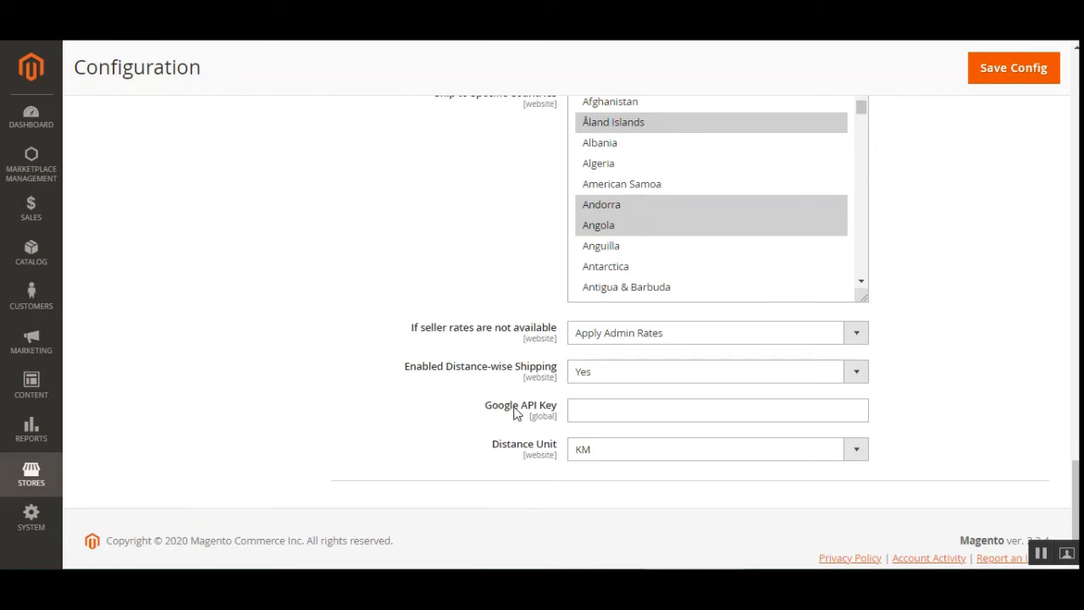
- Review the Google API Key field and the Distance Unit choices of the marketplace table rate method
{"action": "left_click", "coordinate": [619, 411]}
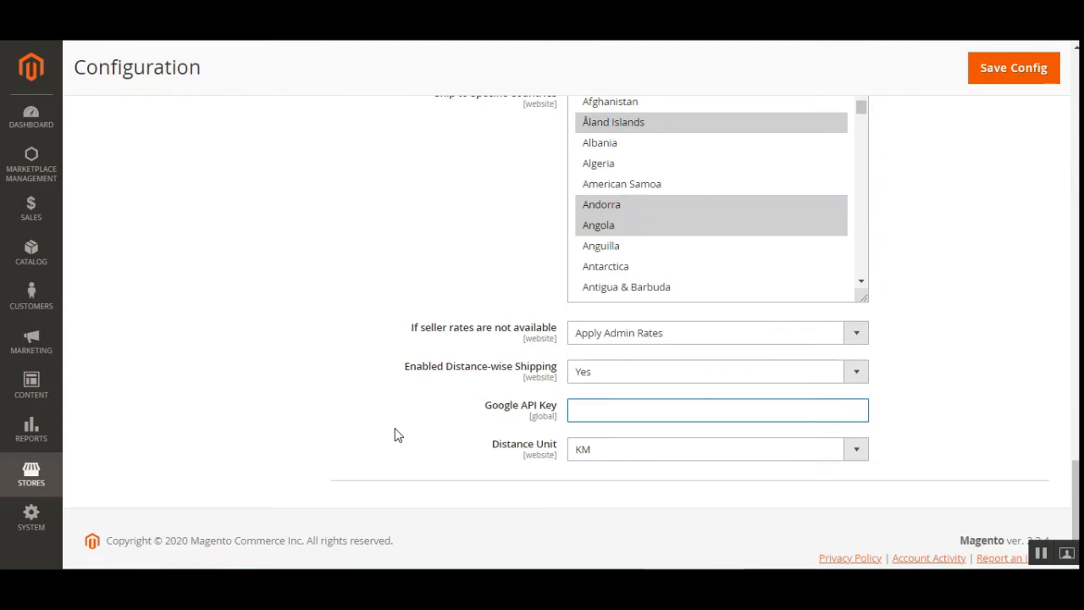
{"action": "left_click", "coordinate": [854, 451]}
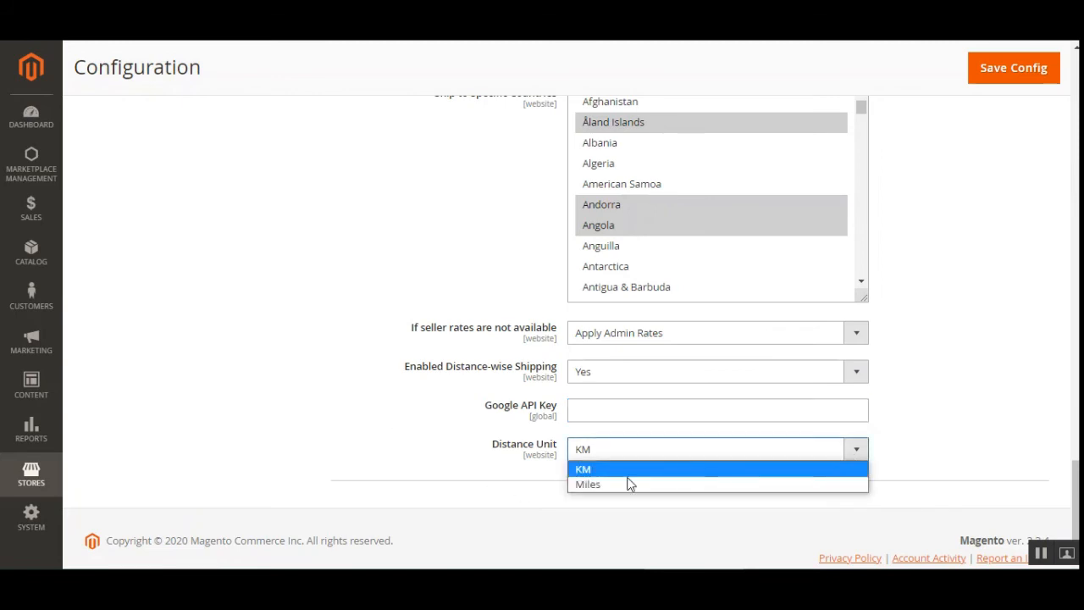
{"action": "left_click", "coordinate": [395, 448]}
- Set Enabled Distance-wise Shipping to No for the marketplace table rate method
{"action": "left_click", "coordinate": [624, 374]}
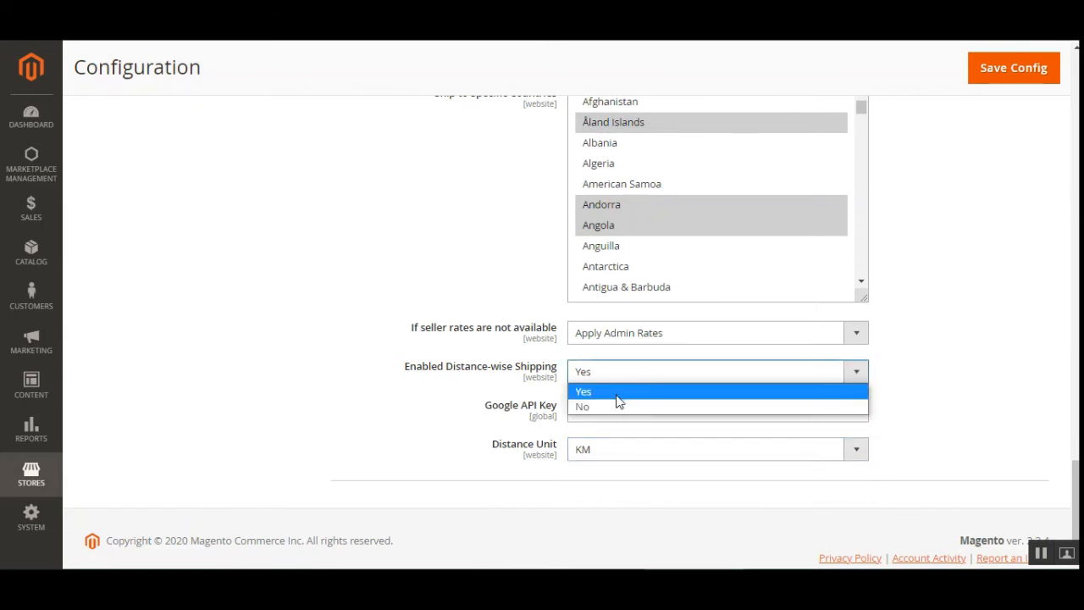
{"action": "key", "text": "Down"}
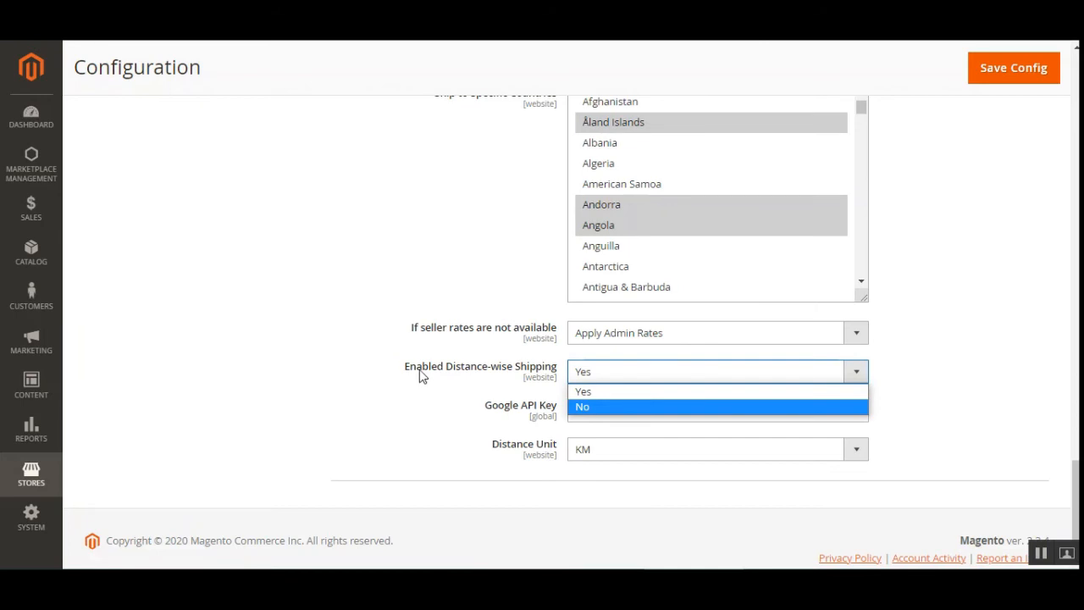
{"action": "left_click_drag", "start_coordinate": [418, 371], "coordinate": [525, 370]}
{"action": "left_click", "coordinate": [610, 381]}
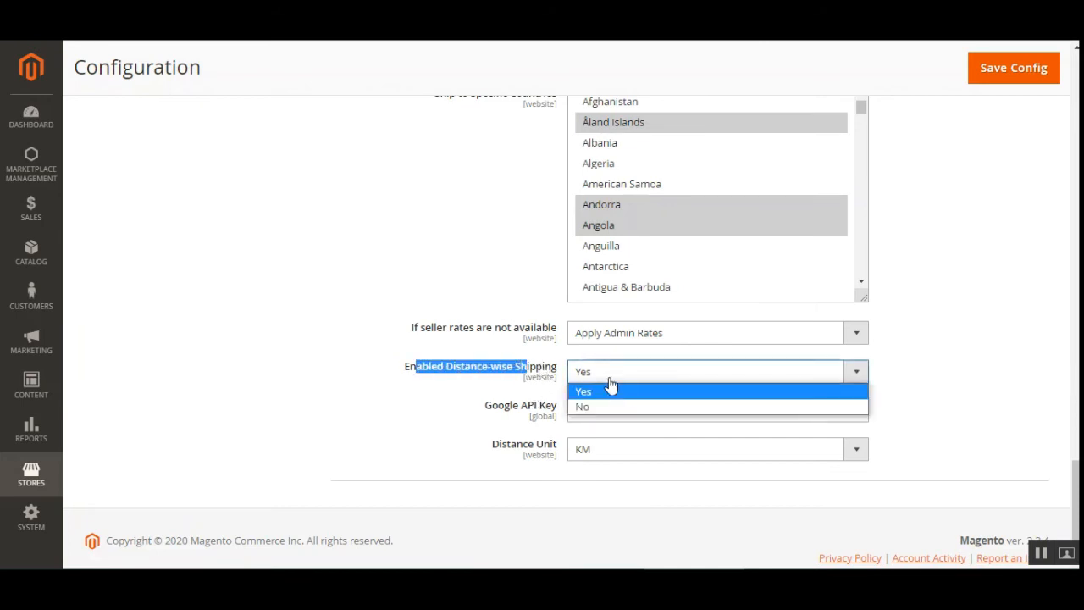
{"action": "left_click", "coordinate": [589, 407]}
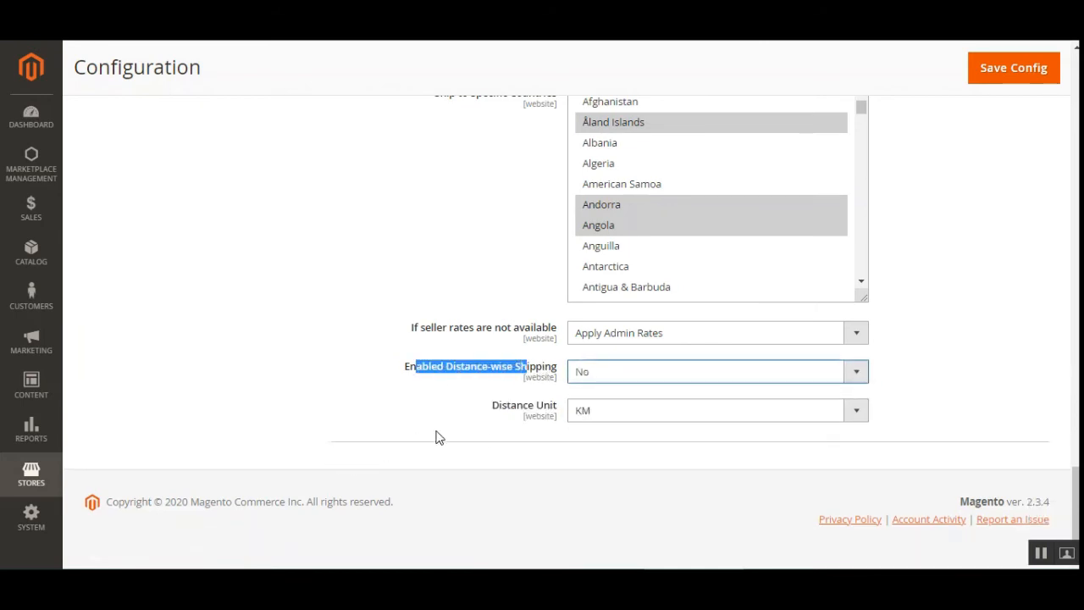
{"action": "left_click", "coordinate": [438, 437]}
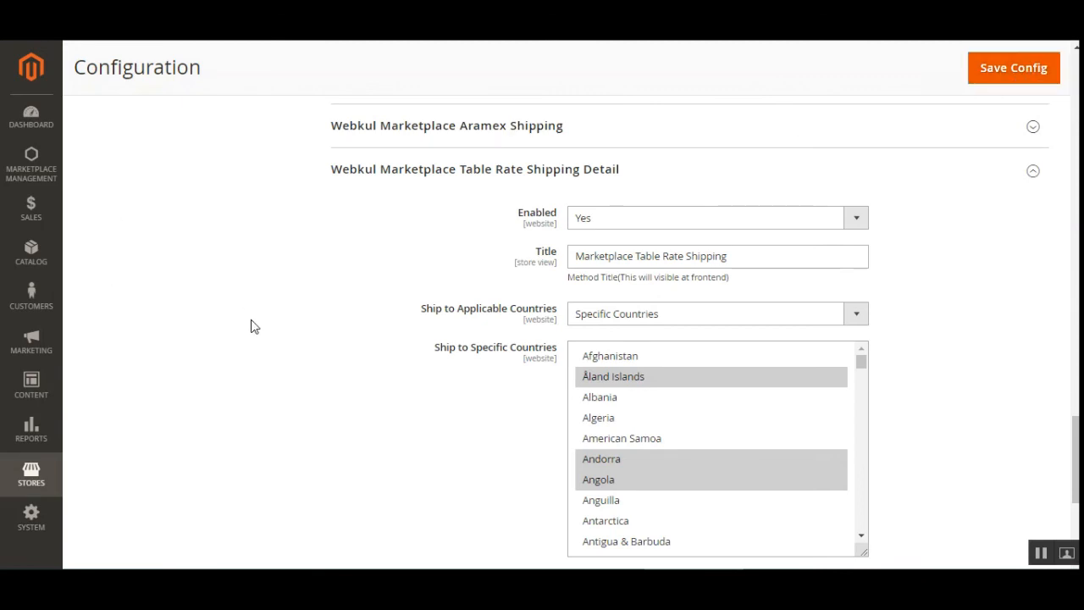
- Open the Marketplace Table Rate Shipping Manager and the Marketplace Super Shipping Set Manager in separate new tabs
{"action": "left_click", "coordinate": [28, 176]}
{"action": "right_click", "coordinate": [922, 342]}
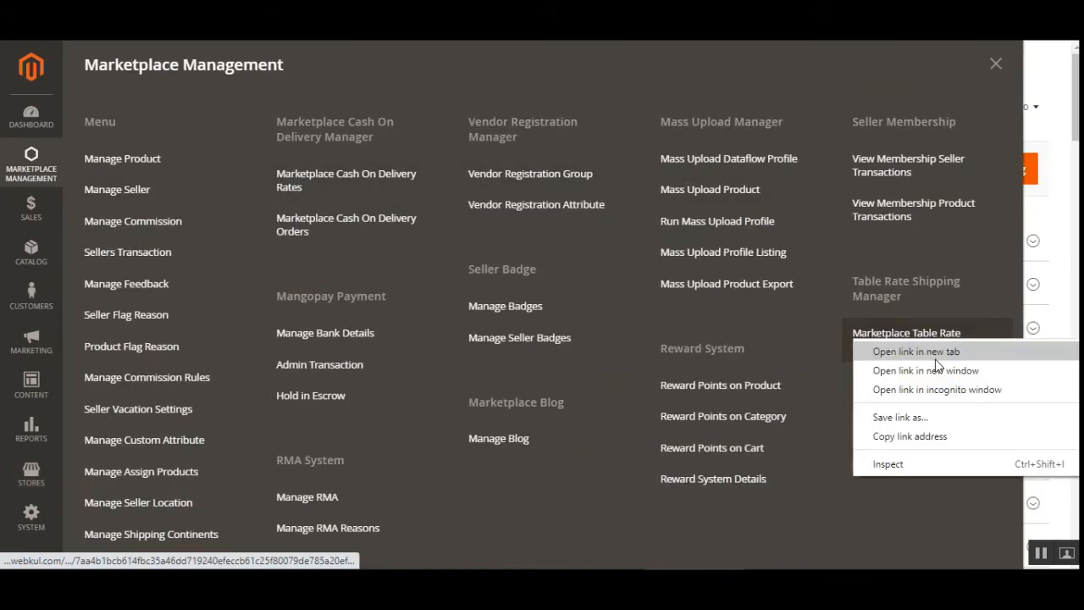
{"action": "left_click", "coordinate": [937, 360]}
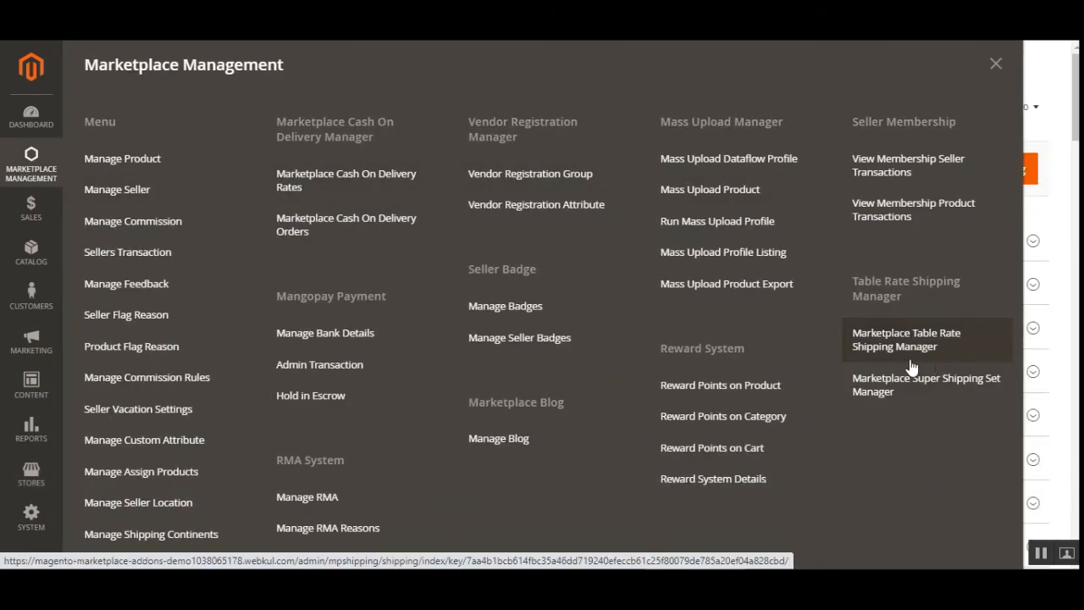
{"action": "right_click", "coordinate": [887, 391]}
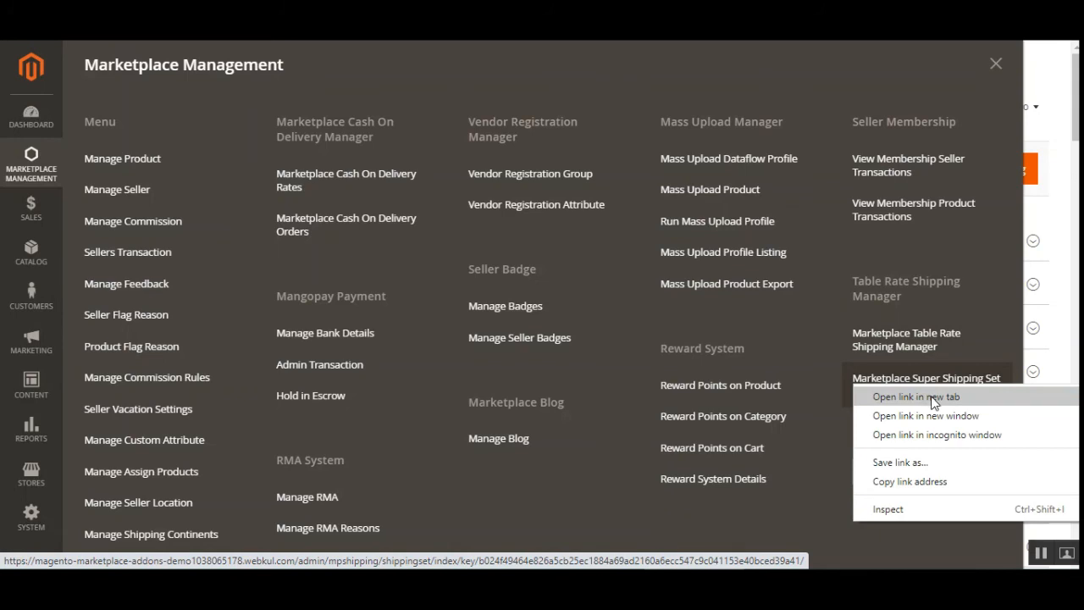
{"action": "left_click", "coordinate": [932, 398]}
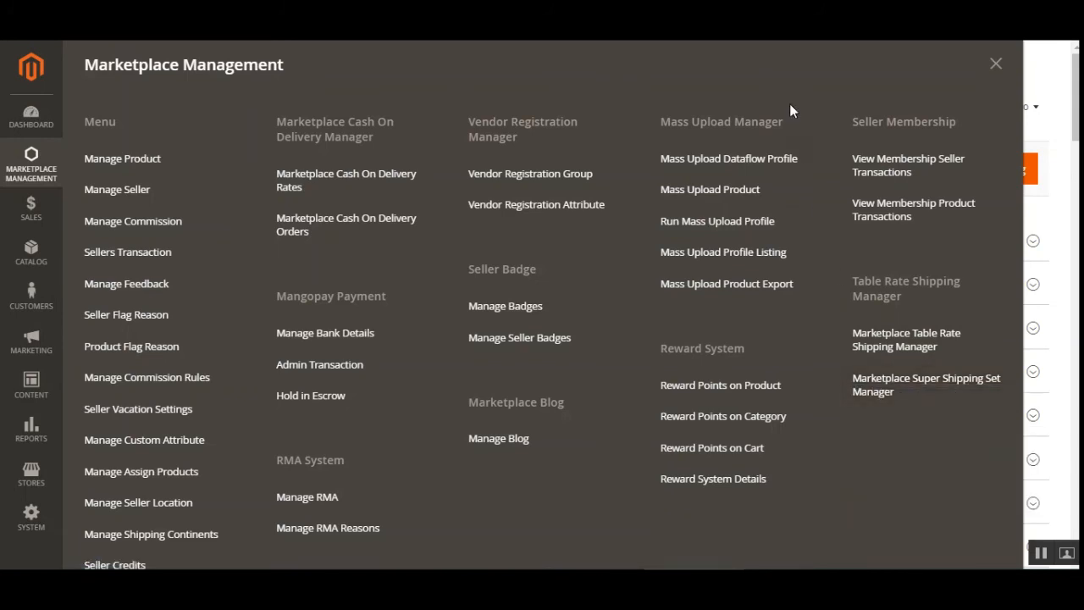
{"action": "left_click", "coordinate": [995, 64]}
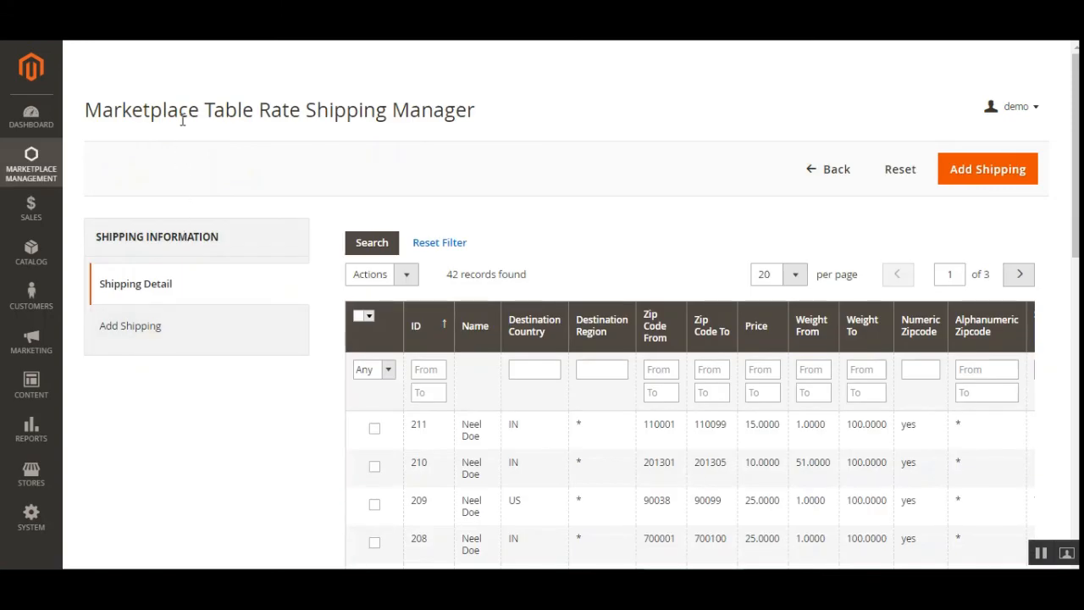
- In the Marketplace Table Rate Shipping Manager, open the shipping CSV upload section and download the sample file
{"action": "left_click_drag", "start_coordinate": [180, 112], "coordinate": [495, 120]}
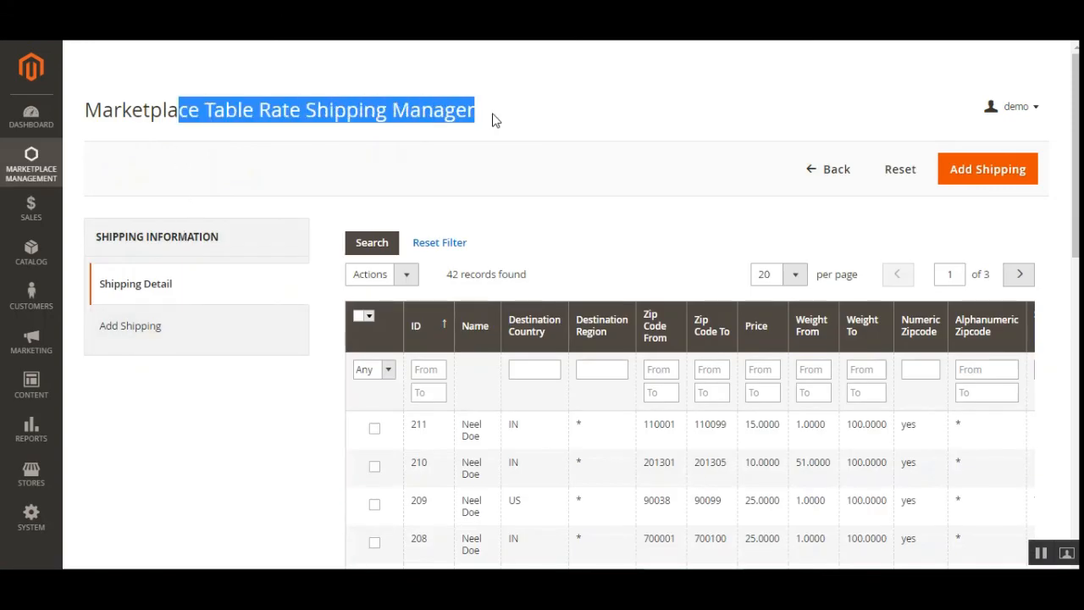
{"action": "left_click", "coordinate": [492, 121]}
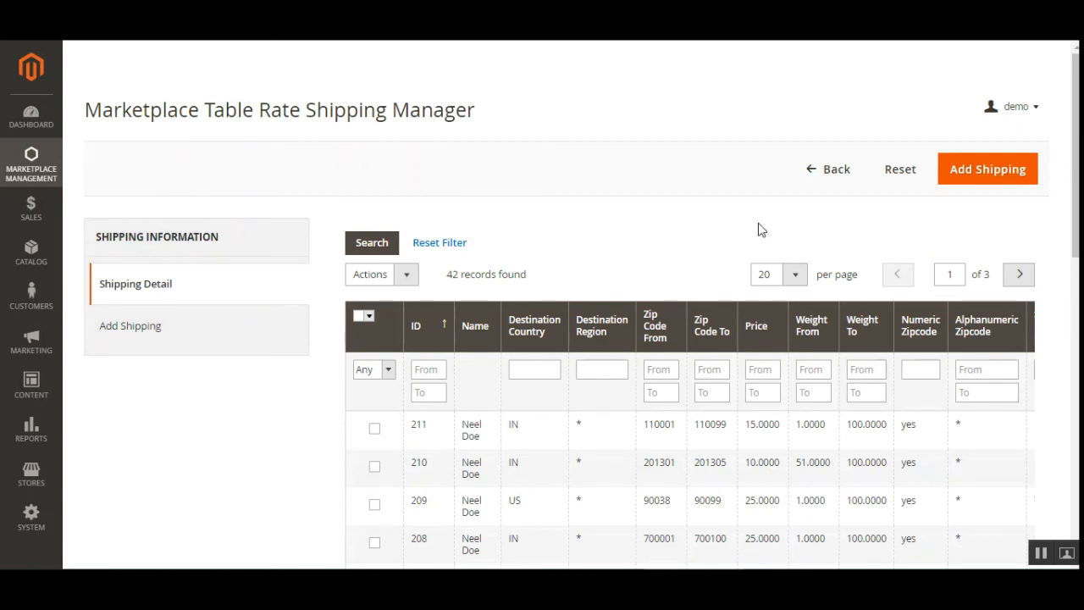
{"action": "left_click", "coordinate": [996, 172]}
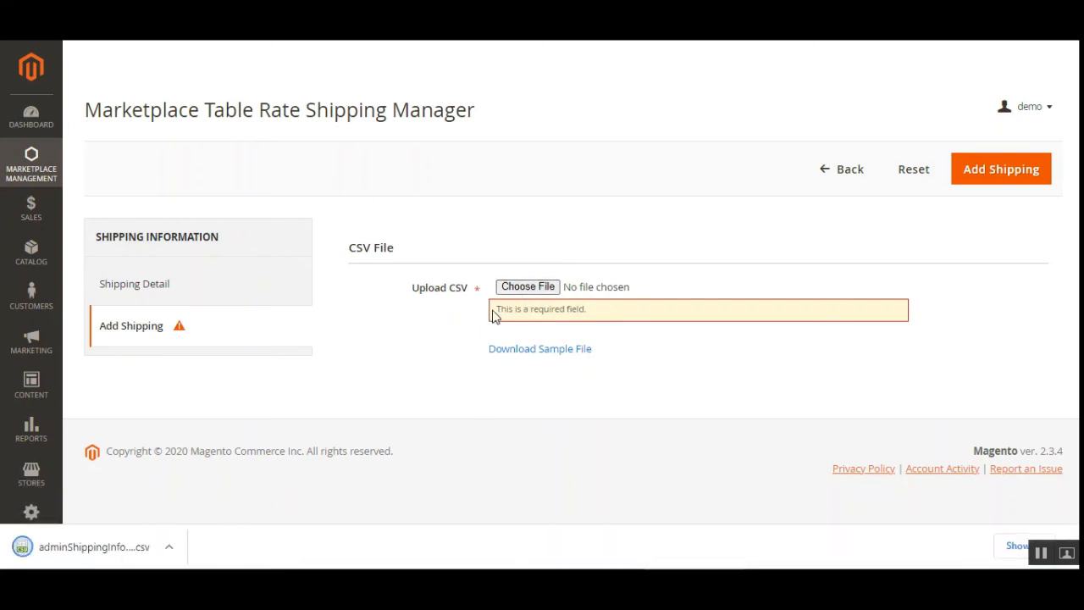
- Look through the sellers' table rate records and their columns under Shipping Detail
{"action": "left_click", "coordinate": [166, 288]}
{"action": "scroll", "coordinate": [655, 339], "scroll_direction": "down", "scroll_amount": 3}
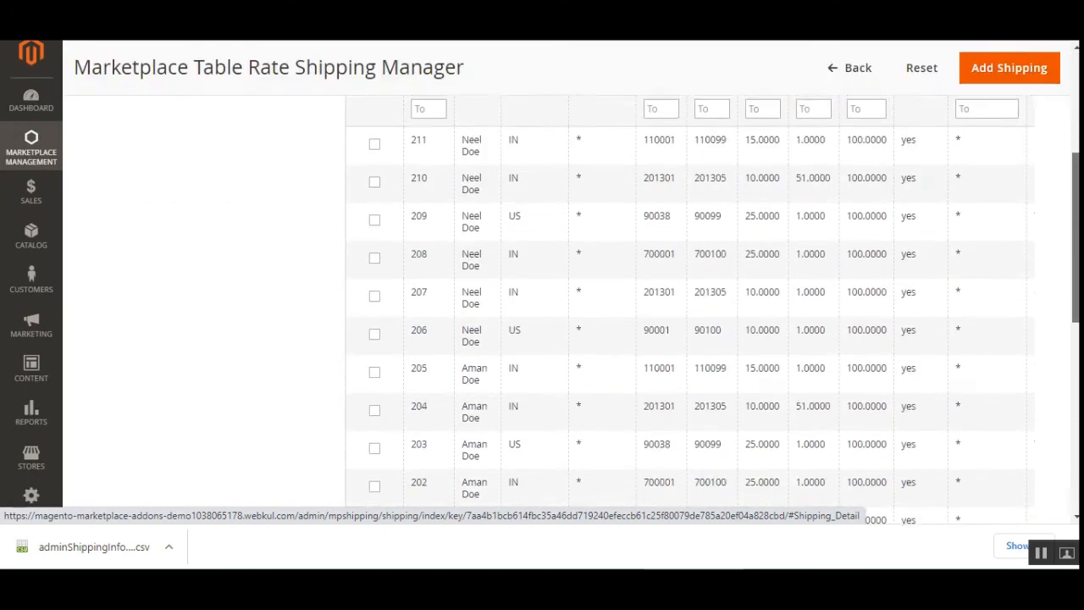
{"action": "scroll", "coordinate": [458, 387], "scroll_direction": "down", "scroll_amount": 3}
{"action": "scroll", "coordinate": [459, 387], "scroll_direction": "up", "scroll_amount": 6}
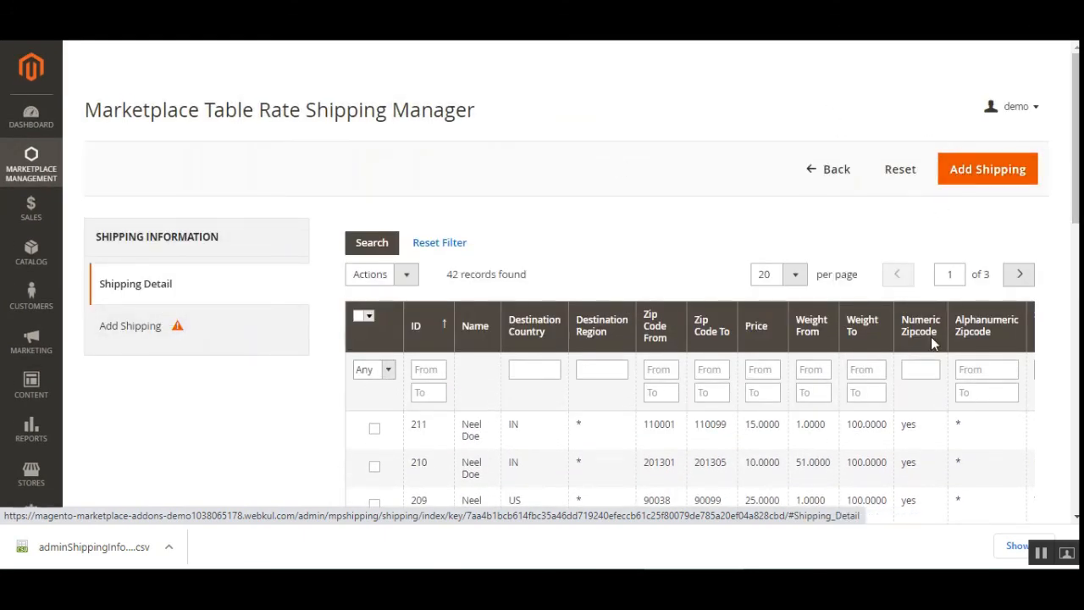
- Open the downloaded adminShippingInfo sample CSV in the spreadsheet editor and examine its seller_id column and value
{"action": "left_click", "coordinate": [93, 548]}
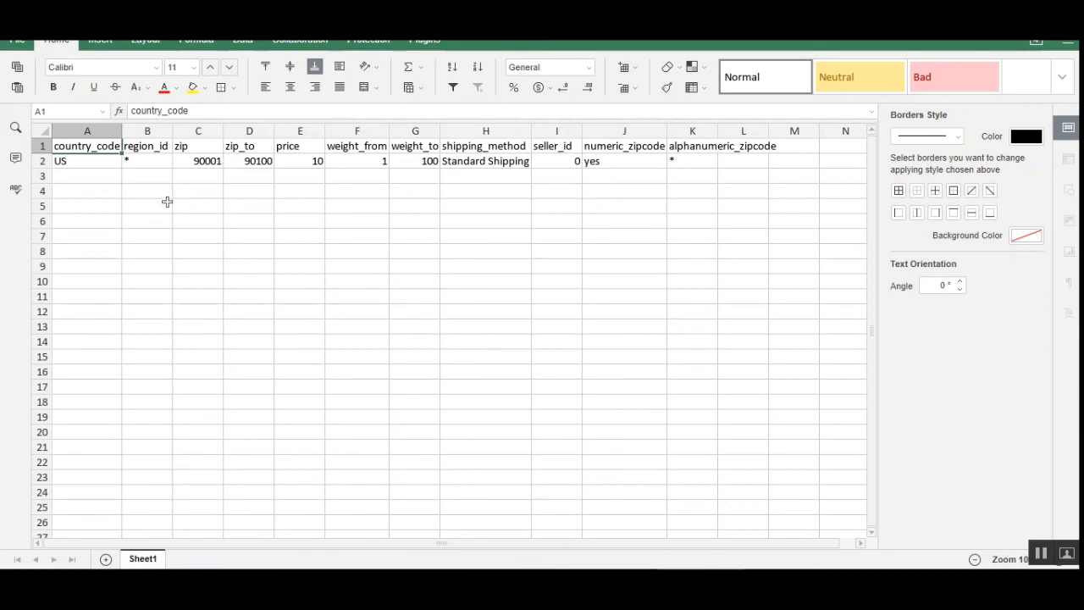
{"action": "left_click", "coordinate": [563, 148]}
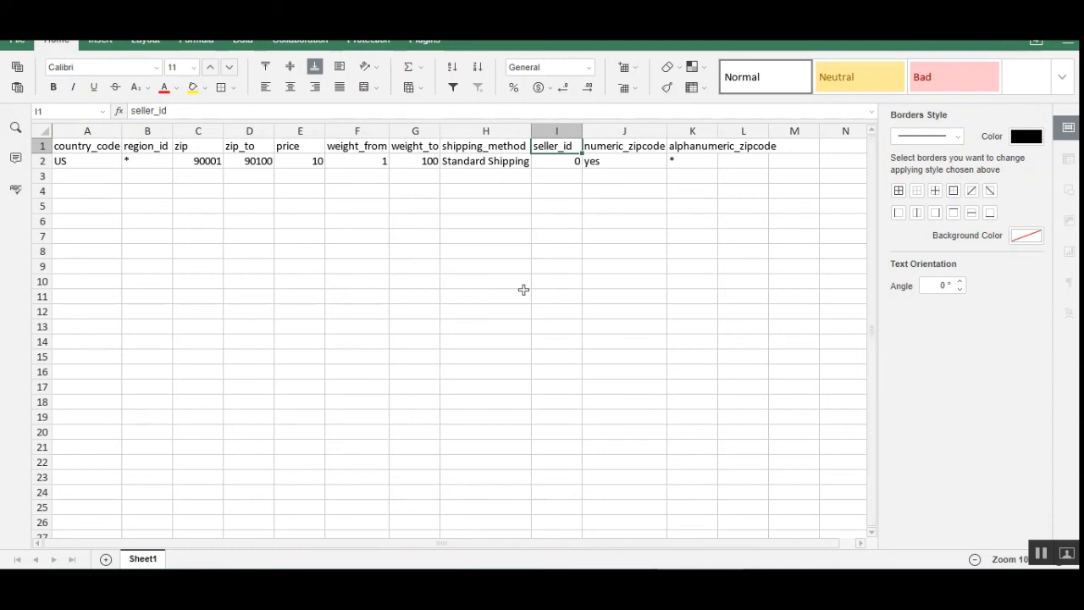
{"action": "left_click", "coordinate": [562, 164]}
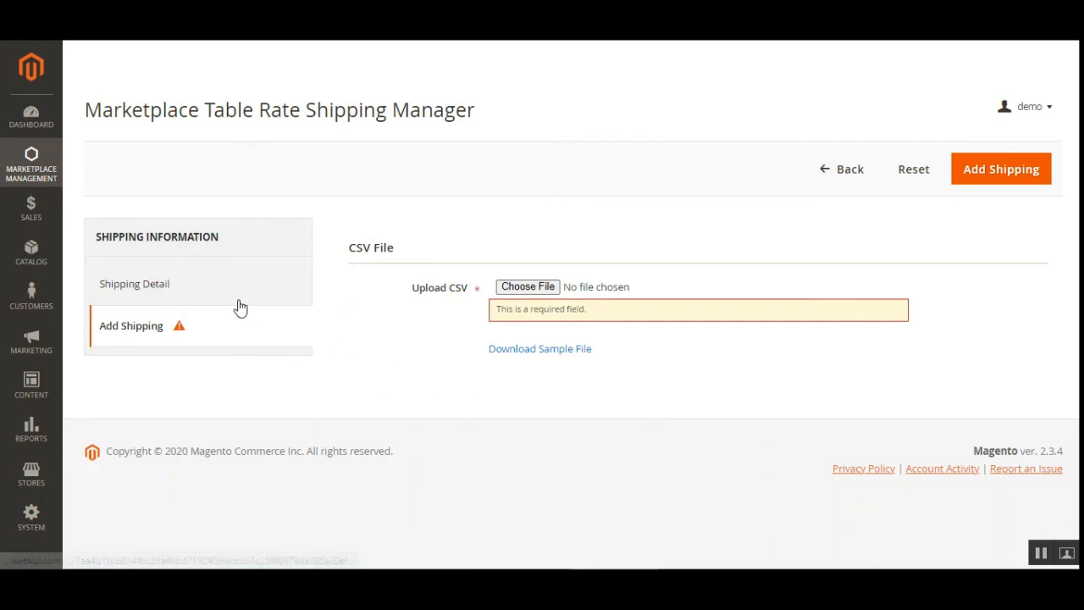
- Back in the Marketplace Table Rate Shipping Manager, recheck the Shipping Detail records and return to the option for adding shipping
{"action": "left_click", "coordinate": [240, 303]}
{"action": "scroll", "coordinate": [288, 370], "scroll_direction": "down", "scroll_amount": 5}
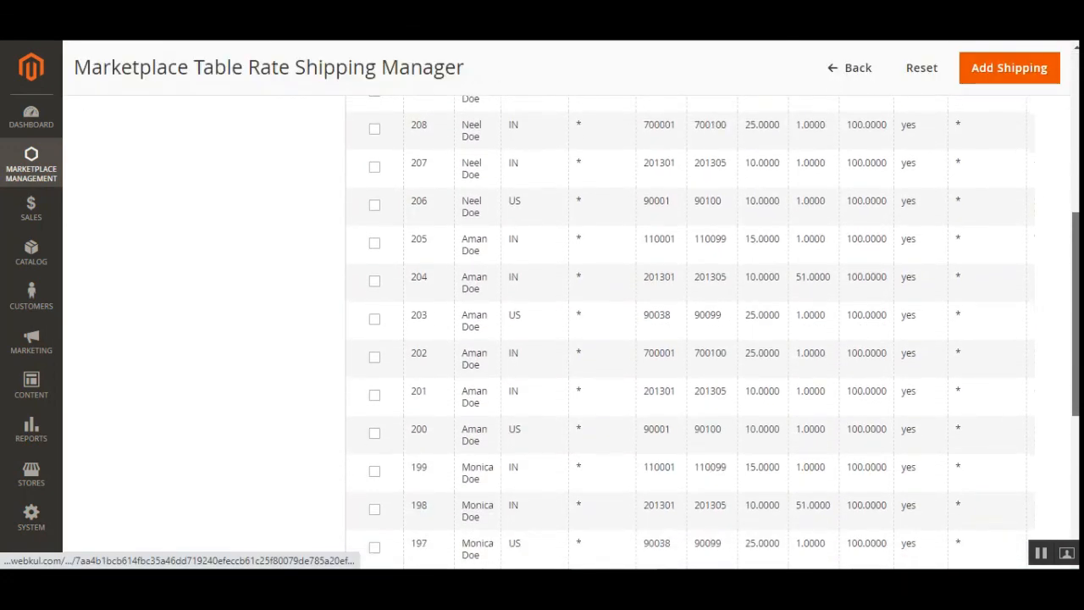
{"action": "scroll", "coordinate": [666, 193], "scroll_direction": "down", "scroll_amount": 2}
{"action": "scroll", "coordinate": [667, 193], "scroll_direction": "up", "scroll_amount": 7}
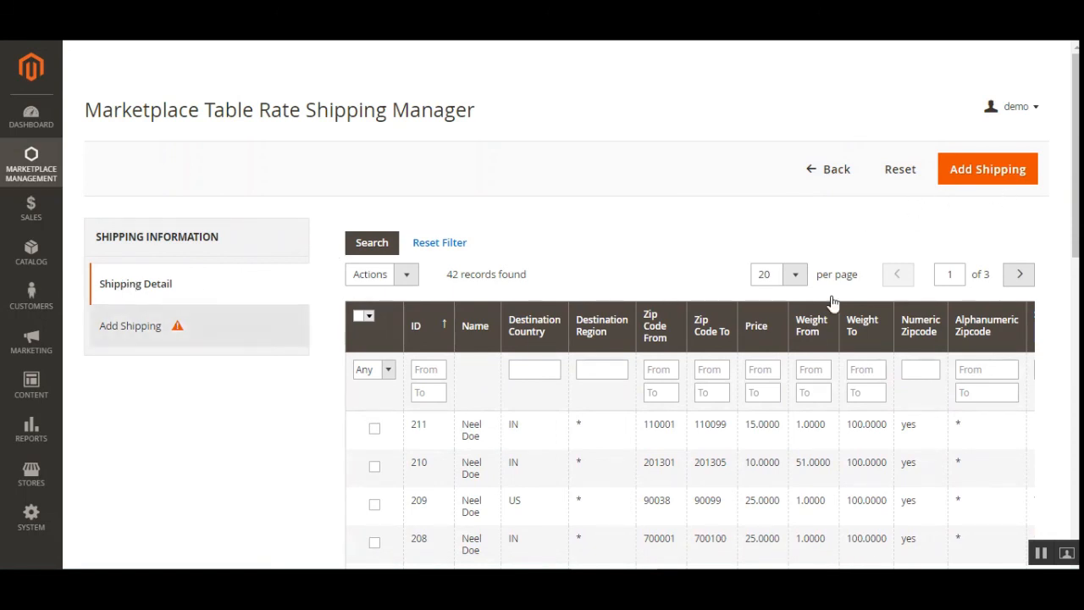
{"action": "left_click", "coordinate": [978, 178]}
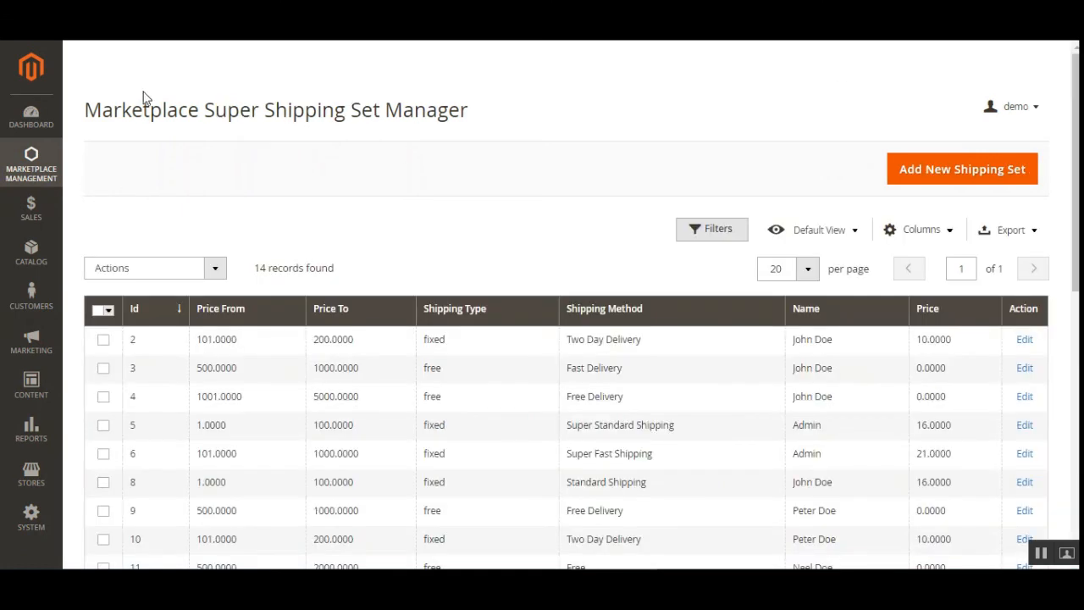
- In the Marketplace Super Shipping Set Manager, select the sets with IDs 2 and 3 and check the available bulk actions
{"action": "left_click_drag", "start_coordinate": [166, 113], "coordinate": [489, 116]}
{"action": "left_click", "coordinate": [480, 178]}
{"action": "scroll", "coordinate": [483, 198], "scroll_direction": "down", "scroll_amount": 1}
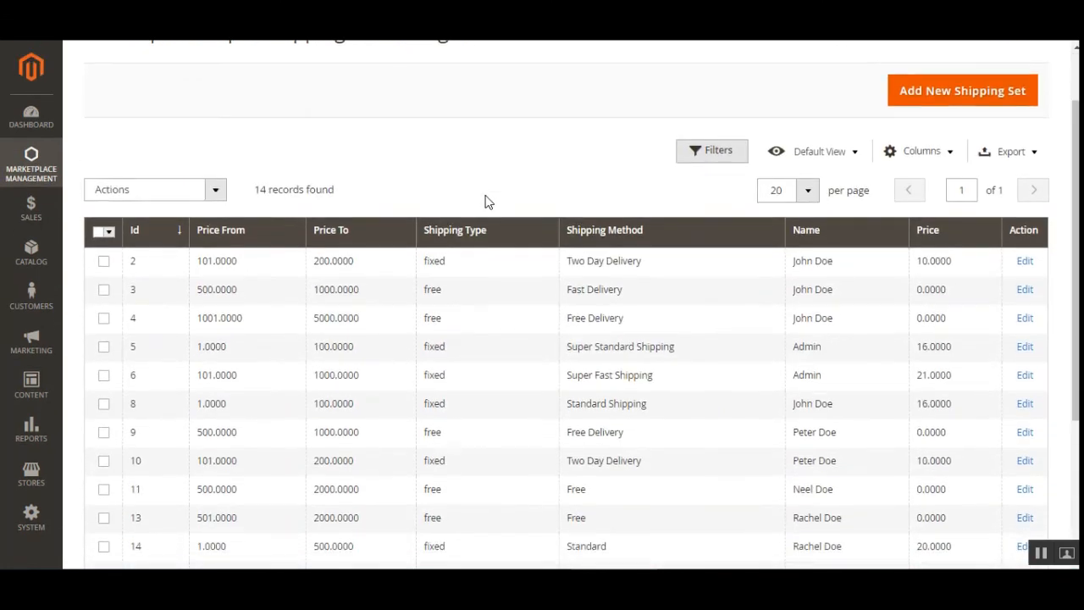
{"action": "left_click", "coordinate": [104, 260]}
{"action": "left_click", "coordinate": [103, 288]}
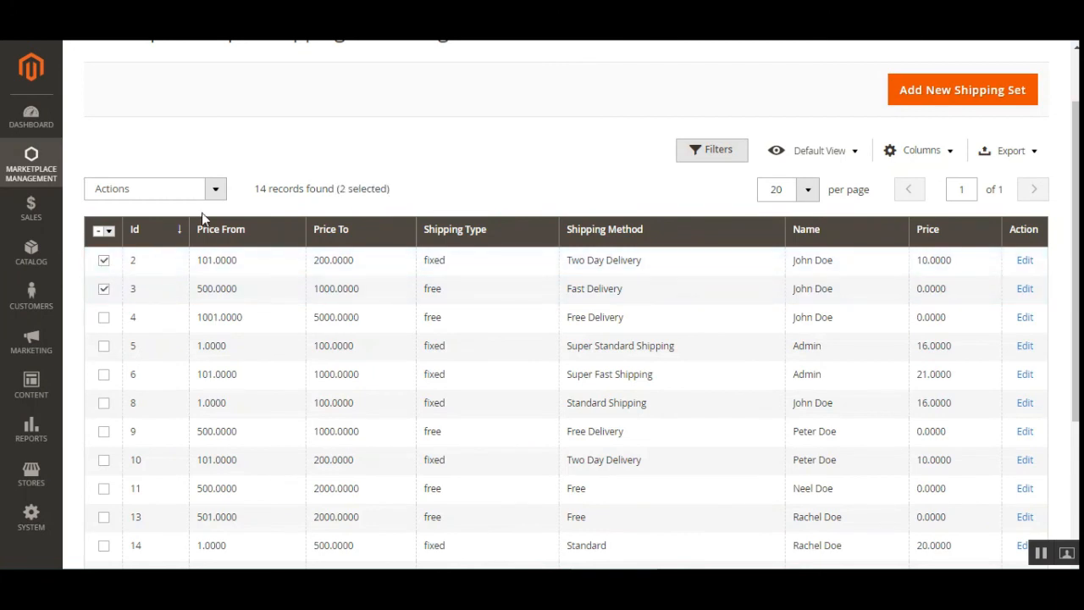
{"action": "left_click", "coordinate": [215, 191]}
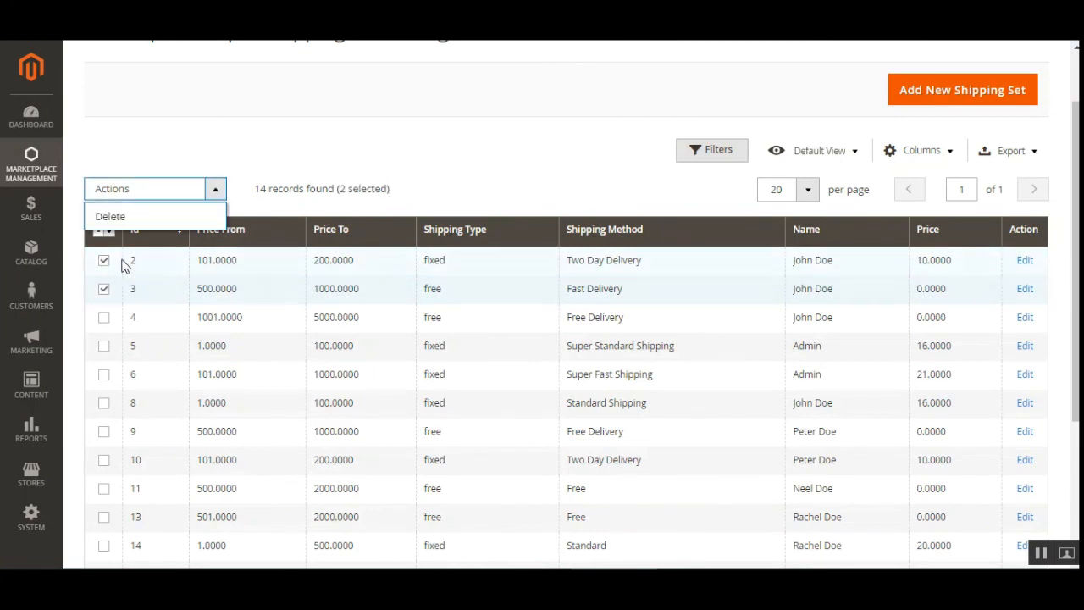
{"action": "left_click", "coordinate": [493, 169]}
{"action": "scroll", "coordinate": [500, 178], "scroll_direction": "up", "scroll_amount": 2}
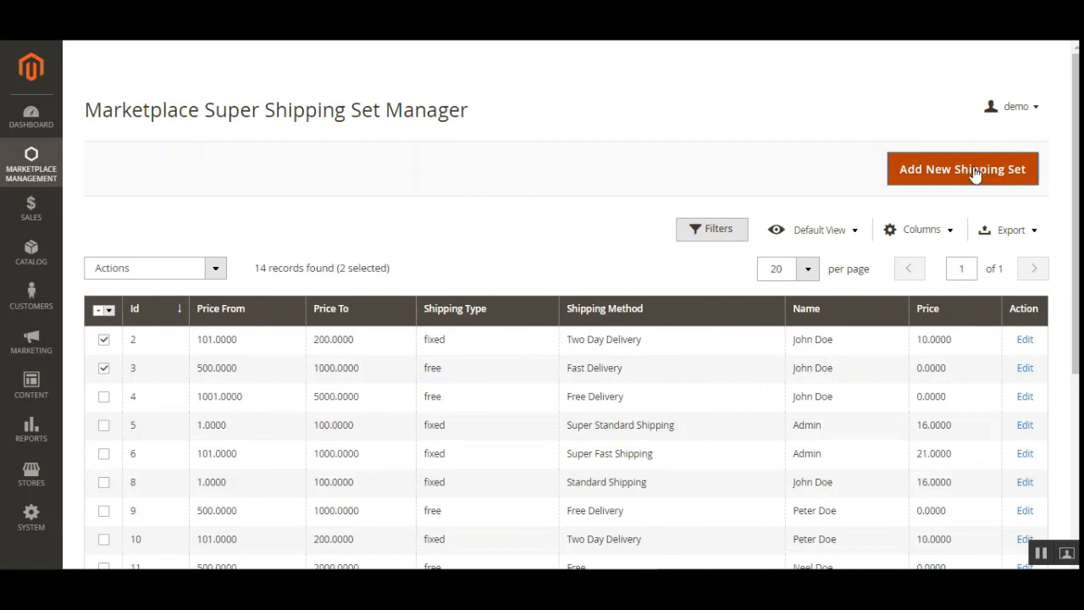
- Start a new Marketplace Super shipping set and bring up its Shipping Set Information fields
{"action": "left_click", "coordinate": [973, 174]}
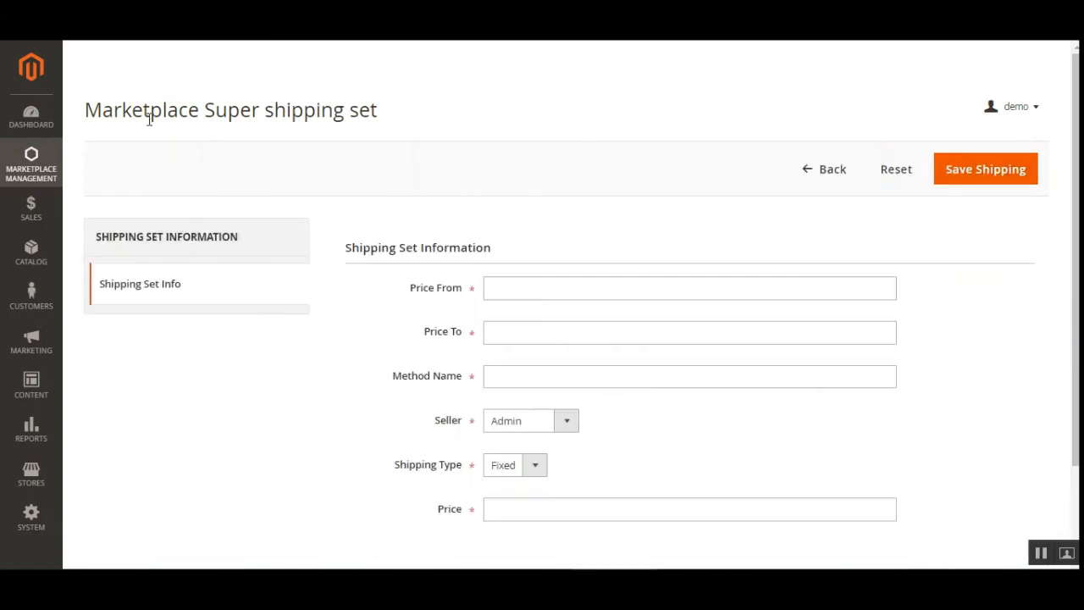
{"action": "left_click_drag", "start_coordinate": [113, 110], "coordinate": [346, 111]}
{"action": "left_click_drag", "start_coordinate": [360, 247], "coordinate": [491, 247]}
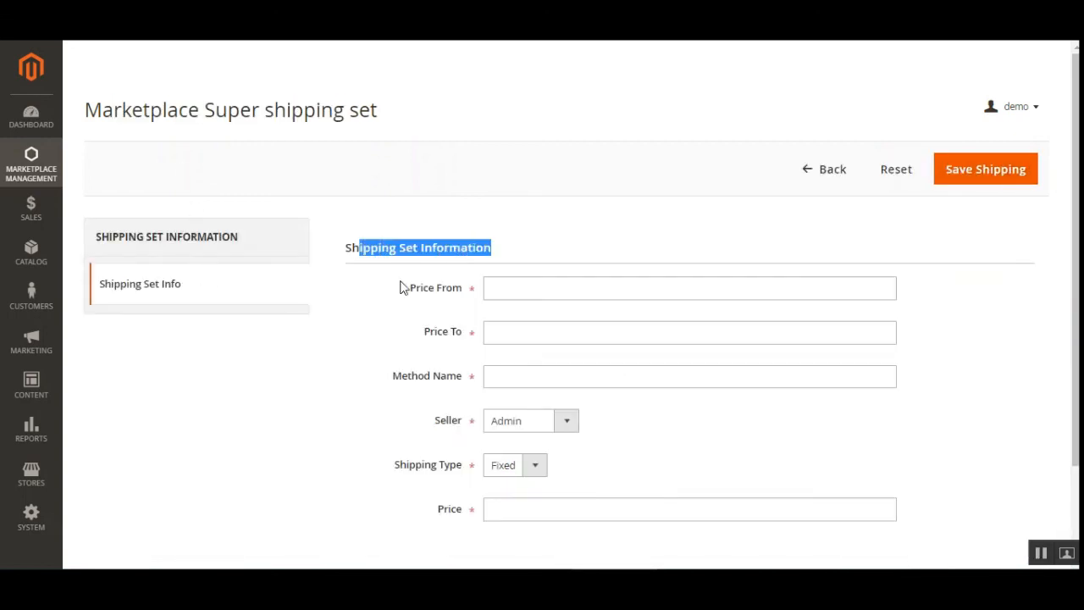
{"action": "scroll", "coordinate": [449, 314], "scroll_direction": "down", "scroll_amount": 2}
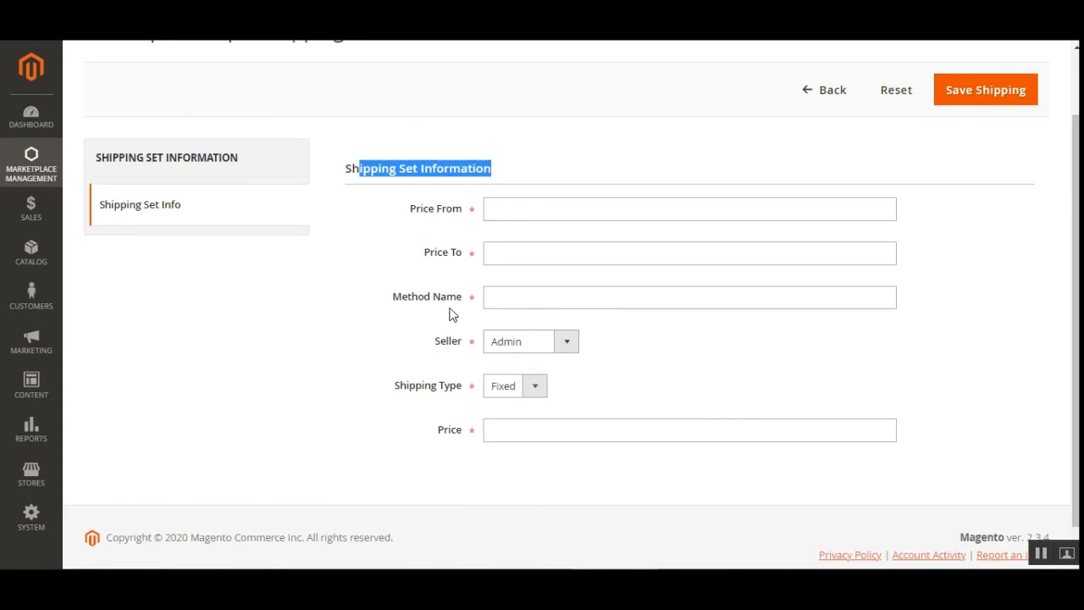
- Go through the new set's Price From, Price To and Method Name fields and review the Seller choices
{"action": "left_click", "coordinate": [510, 210]}
{"action": "left_click", "coordinate": [514, 262]}
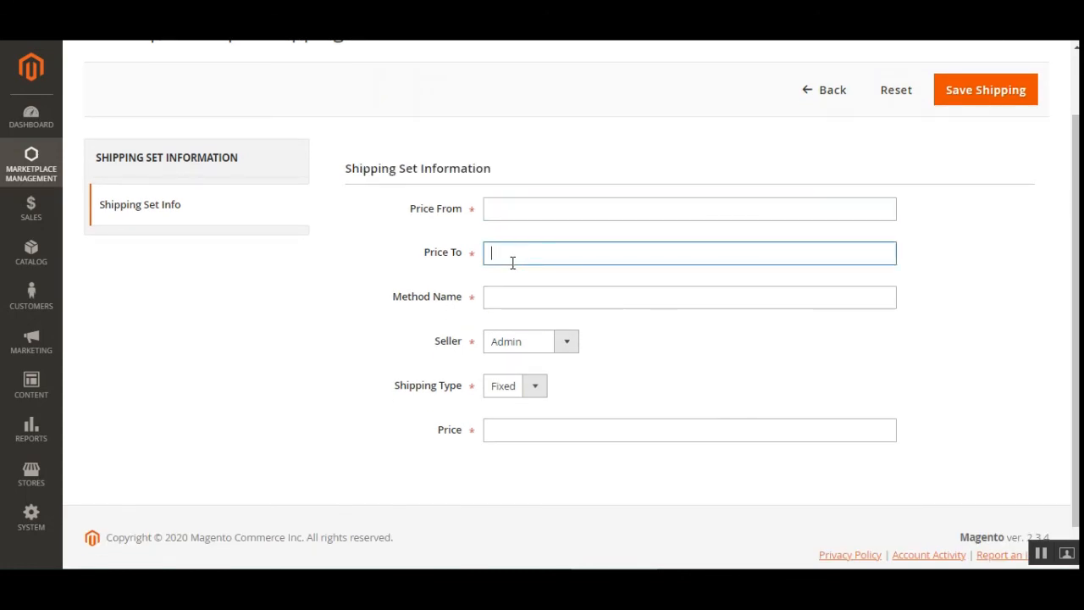
{"action": "left_click", "coordinate": [535, 302]}
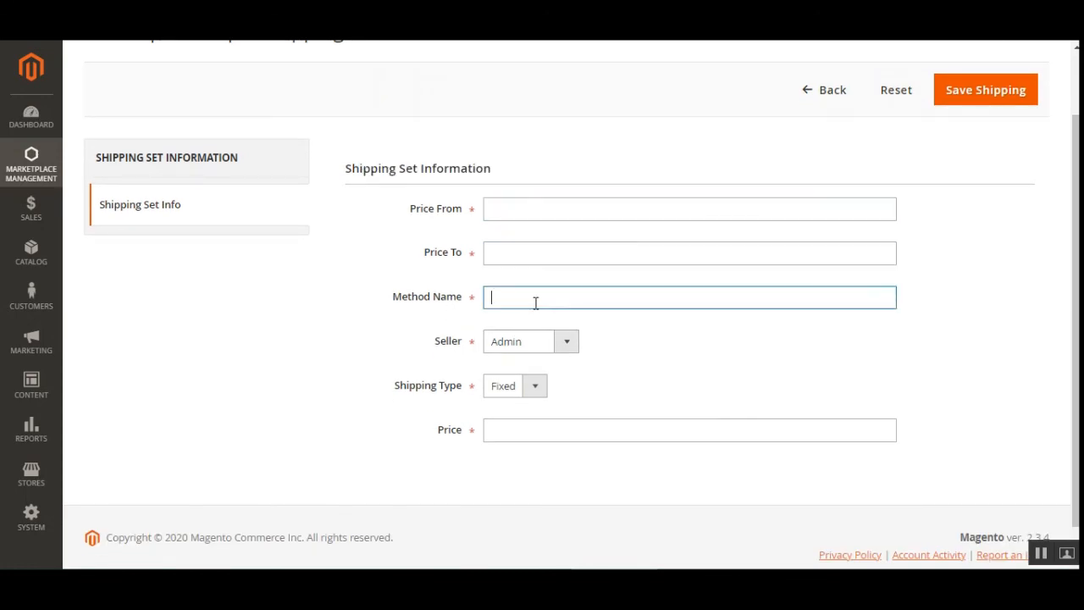
{"action": "left_click", "coordinate": [574, 348]}
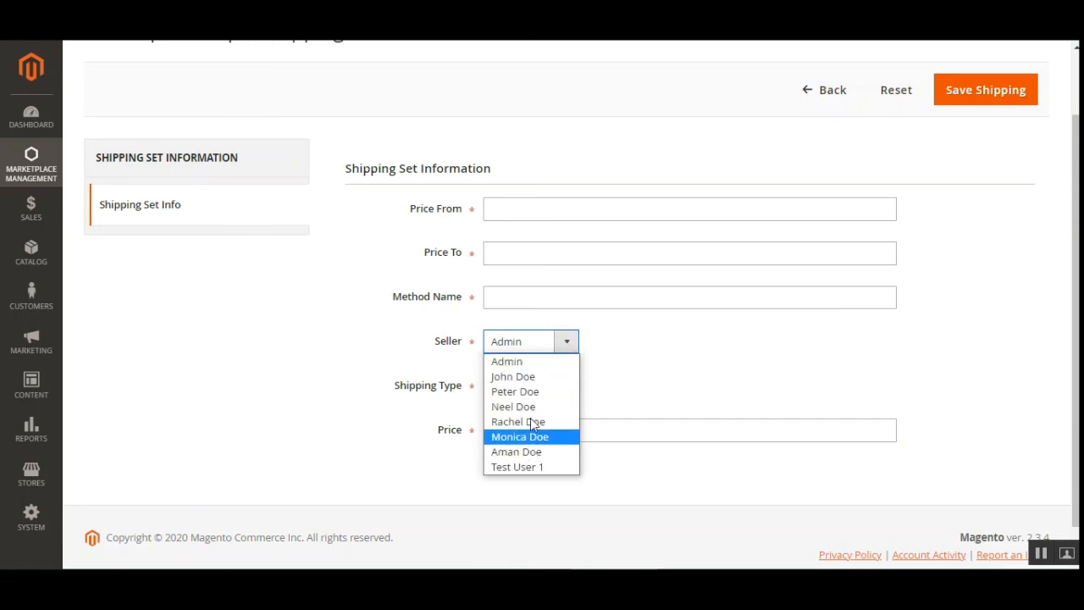
{"action": "left_click_drag", "start_coordinate": [257, 342], "coordinate": [242, 329]}
{"action": "left_click", "coordinate": [245, 331]}
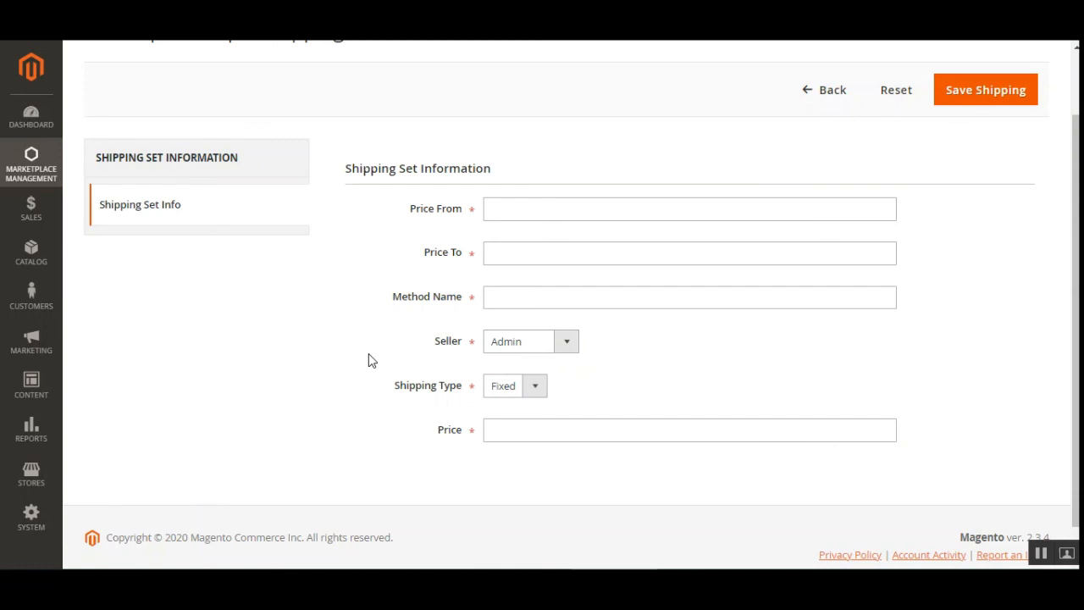
- Switch the new set's Shipping Type to Free and back to Fixed, and go to its Price field
{"action": "left_click", "coordinate": [535, 388]}
{"action": "left_click", "coordinate": [533, 422]}
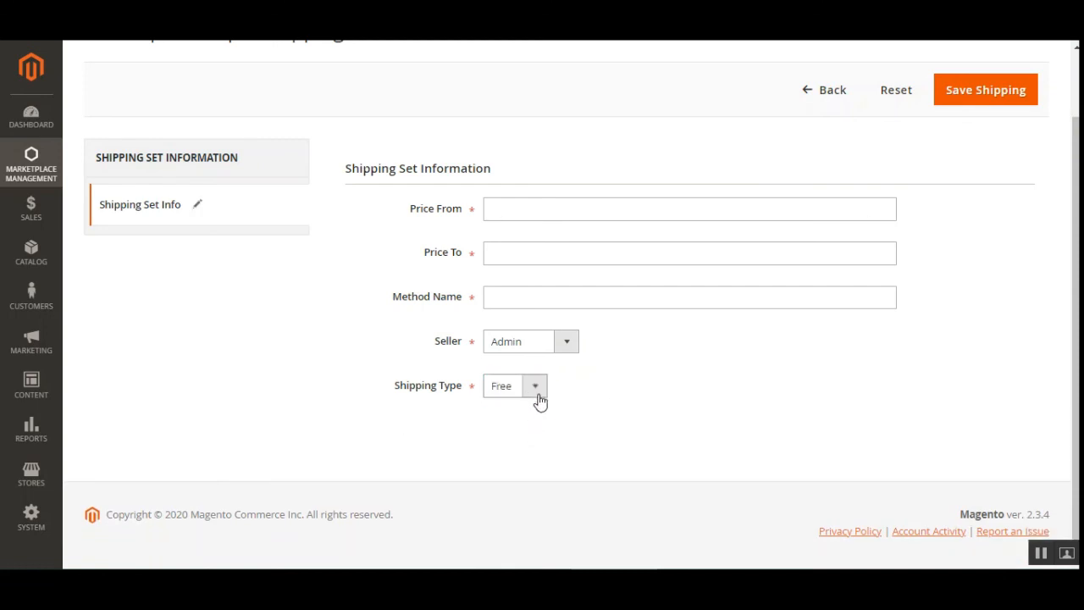
{"action": "left_click", "coordinate": [538, 394]}
{"action": "left_click", "coordinate": [538, 407]}
{"action": "left_click", "coordinate": [523, 429]}
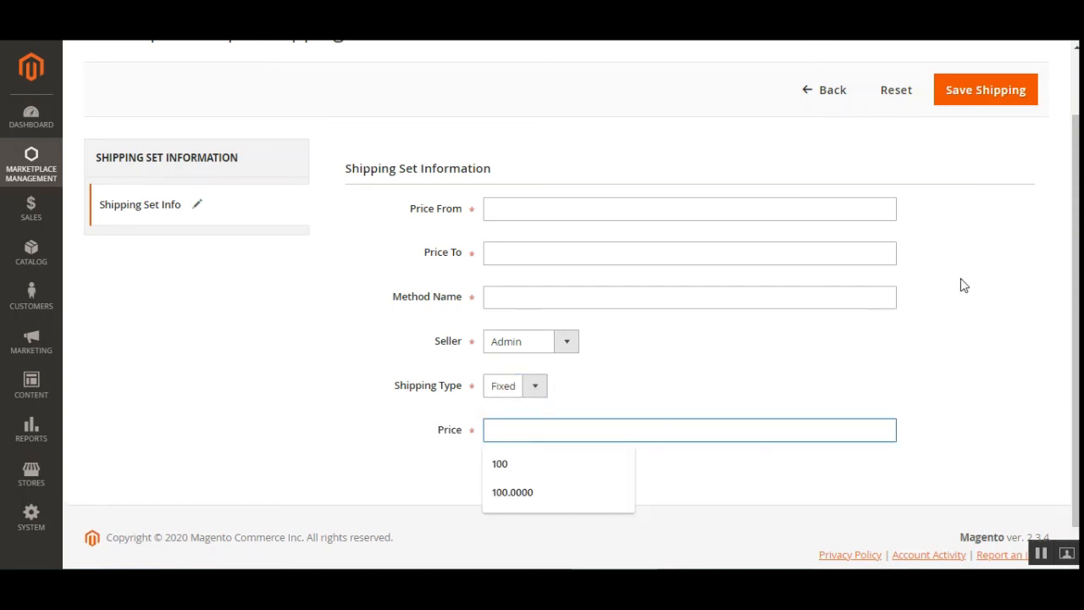
{"action": "scroll", "coordinate": [974, 286], "scroll_direction": "up", "scroll_amount": 2}
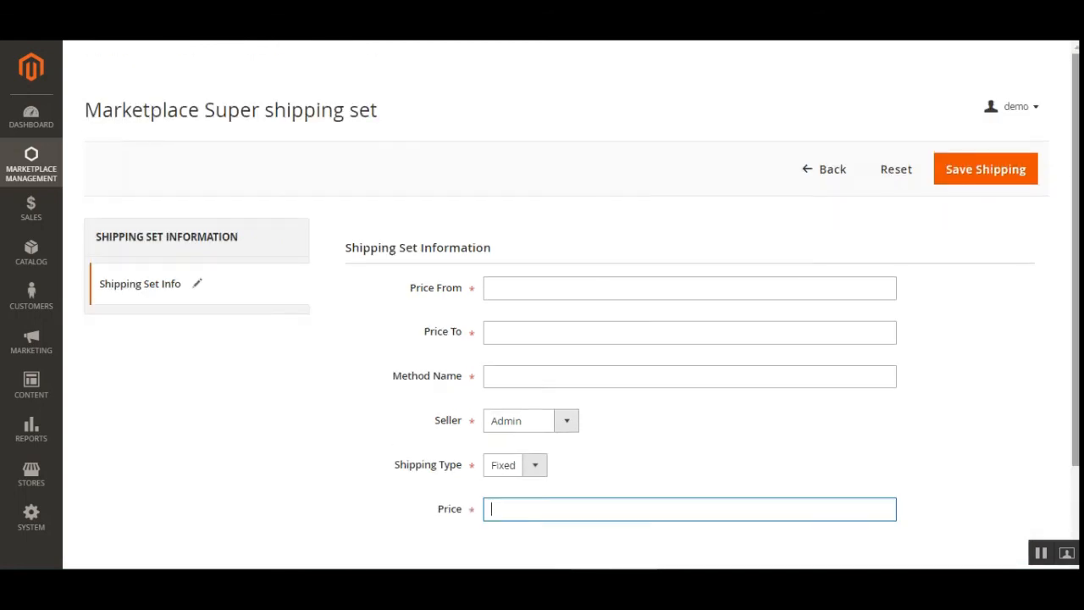